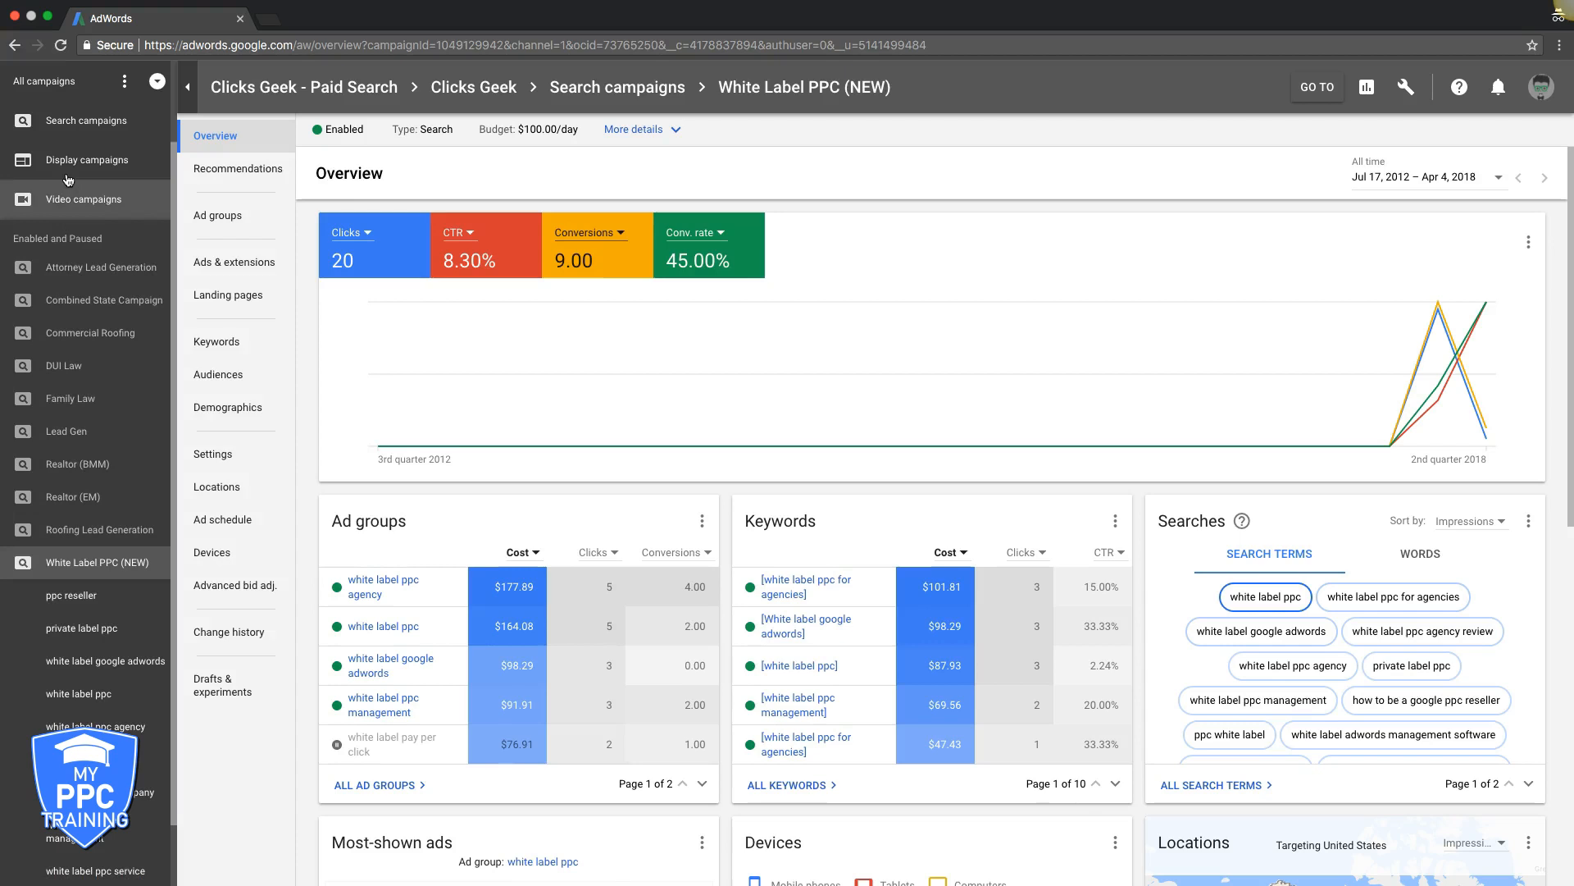
# Step: Open the Search campaigns overview and the White Label PPC (NEW) campaign, and look through the metric choices for its CTR scorecard
pyautogui.click(67, 129)
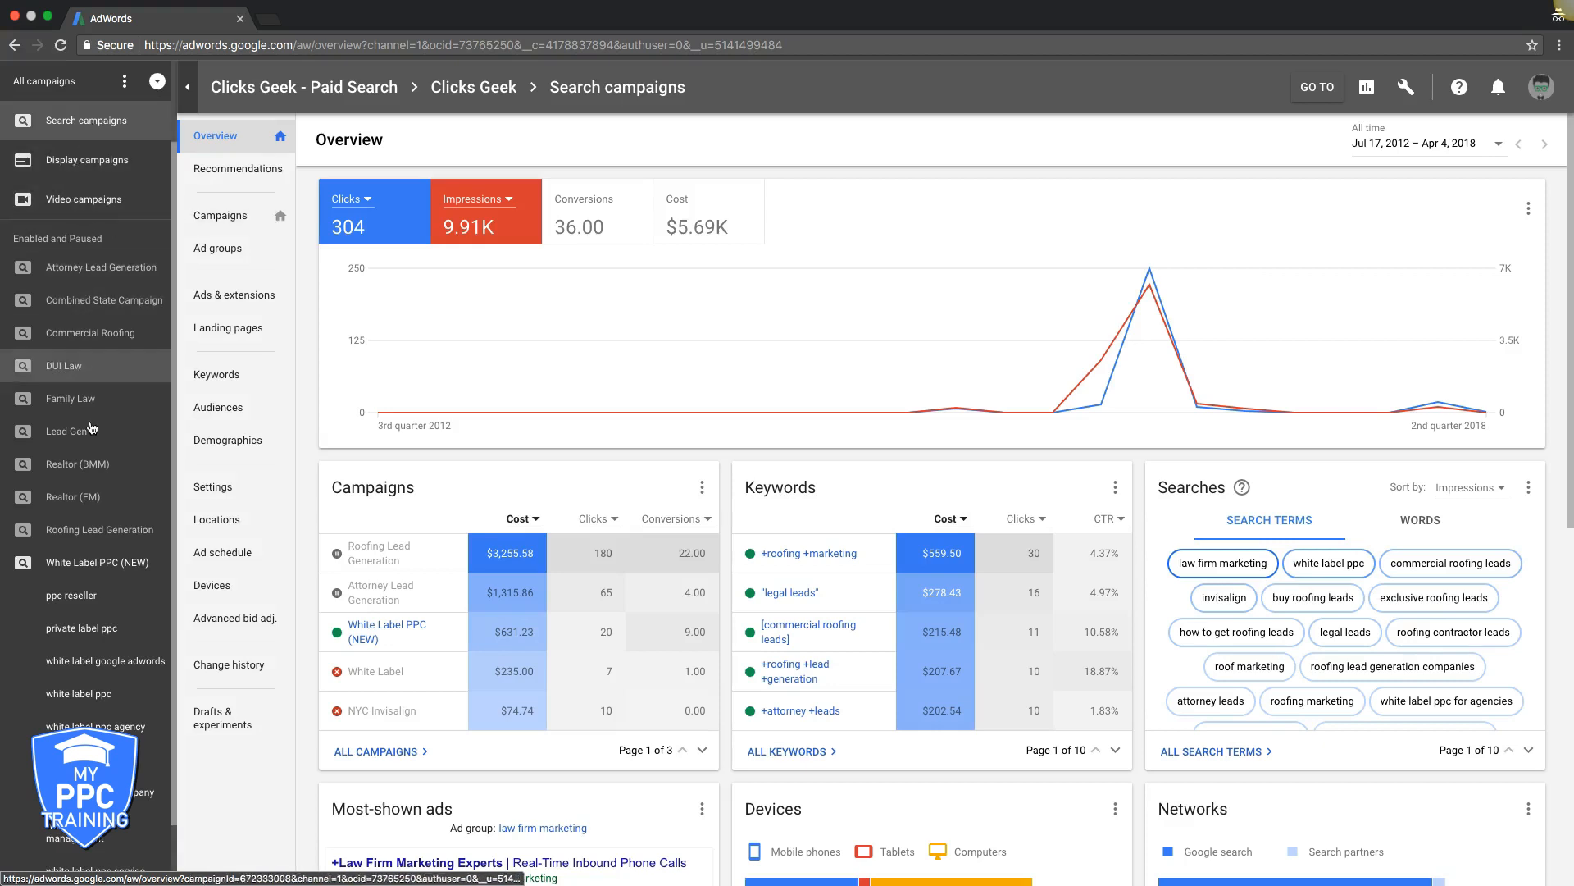
pyautogui.click(94, 564)
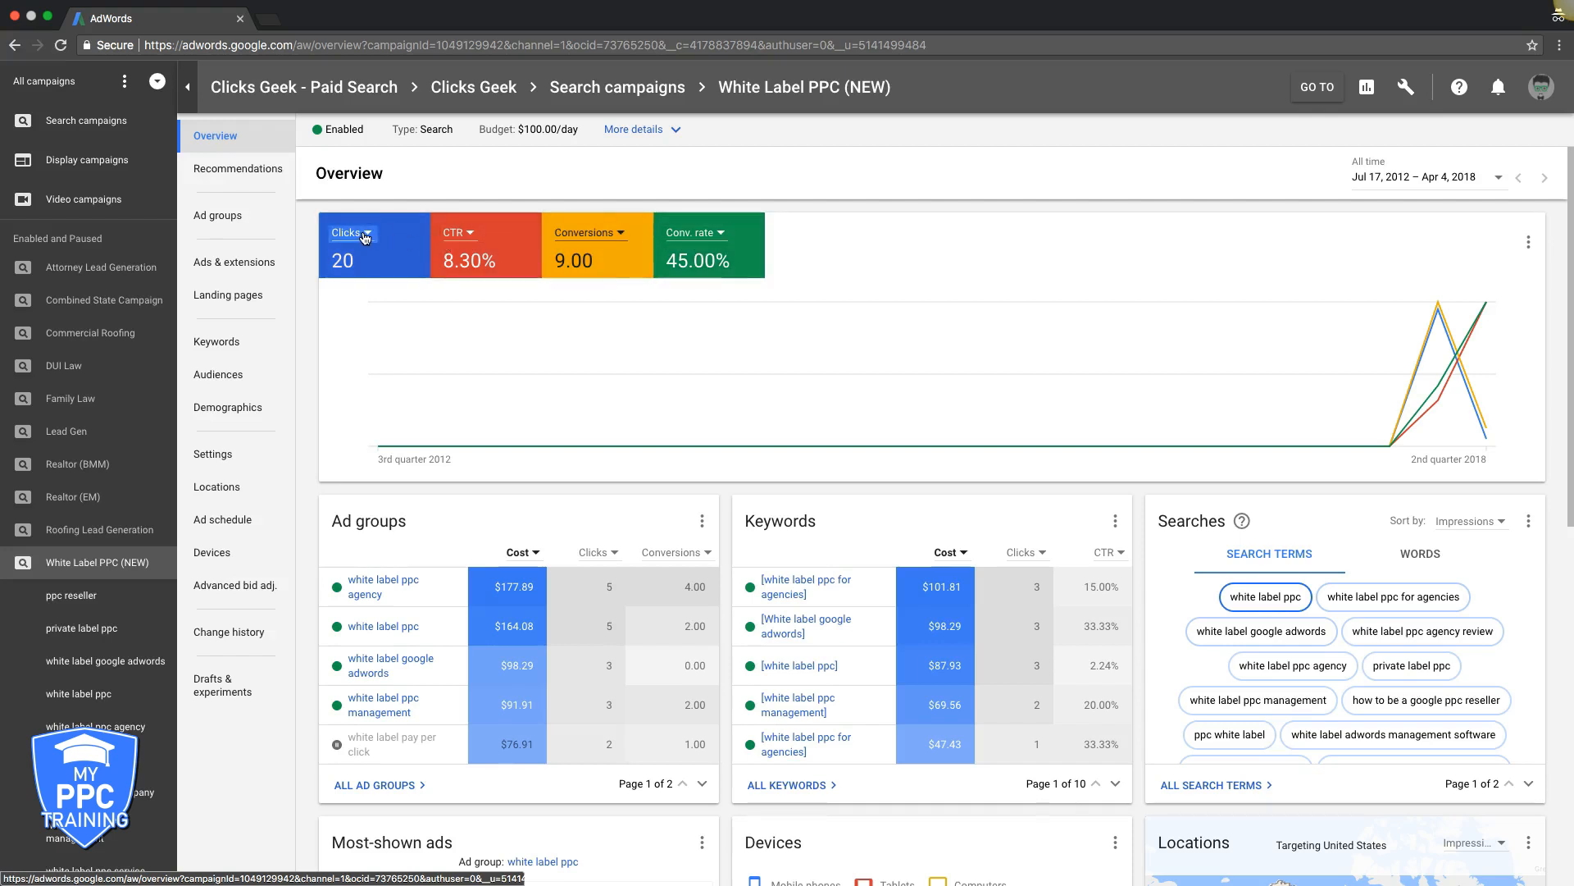
pyautogui.click(457, 234)
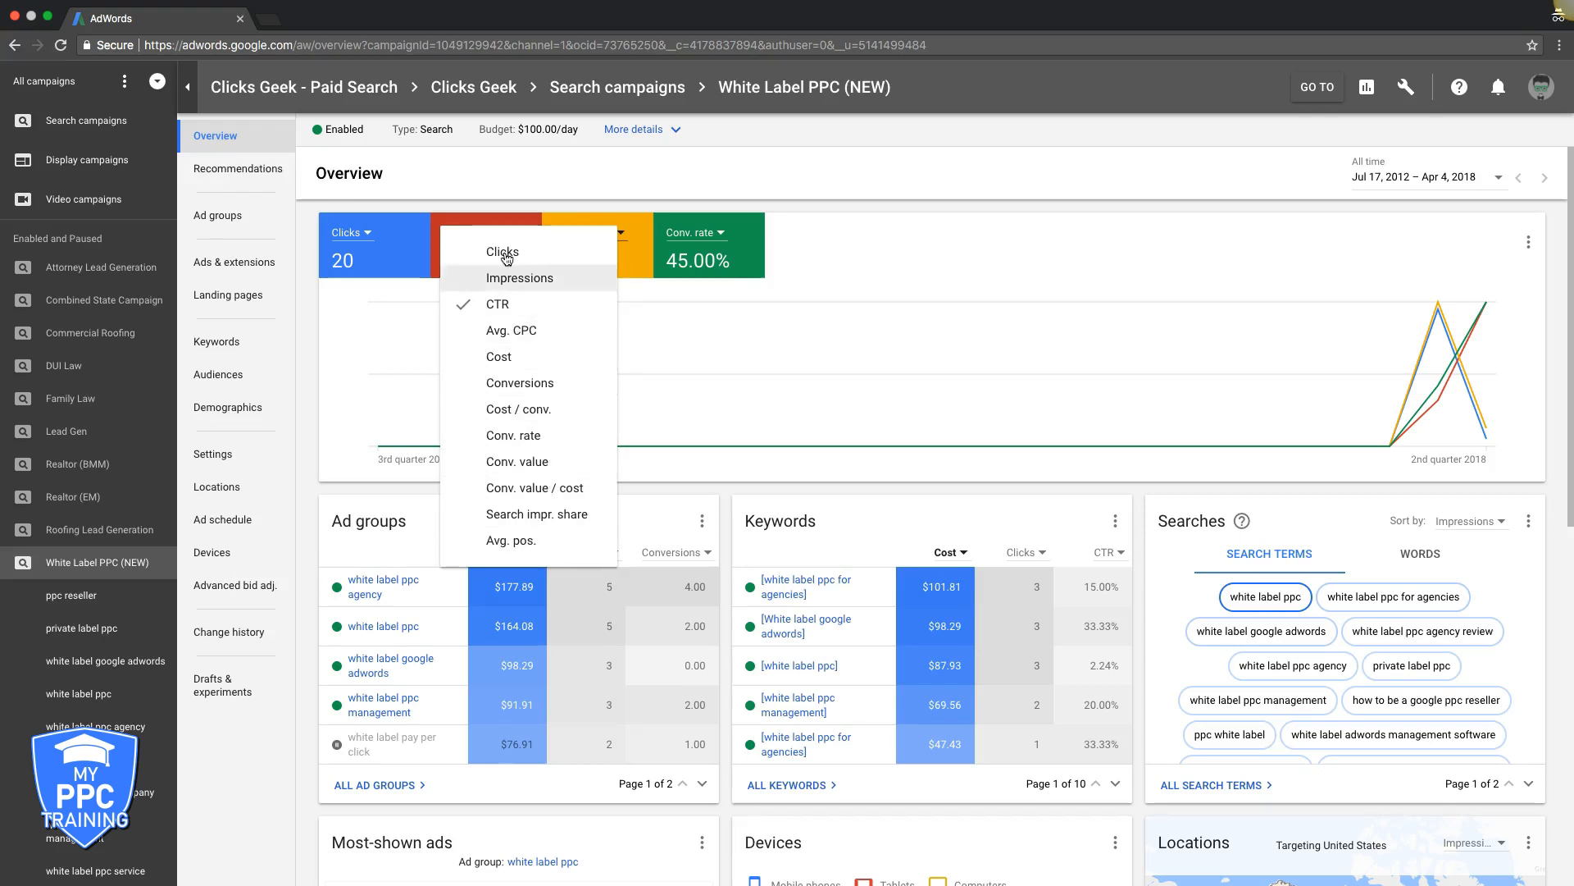
pyautogui.click(700, 212)
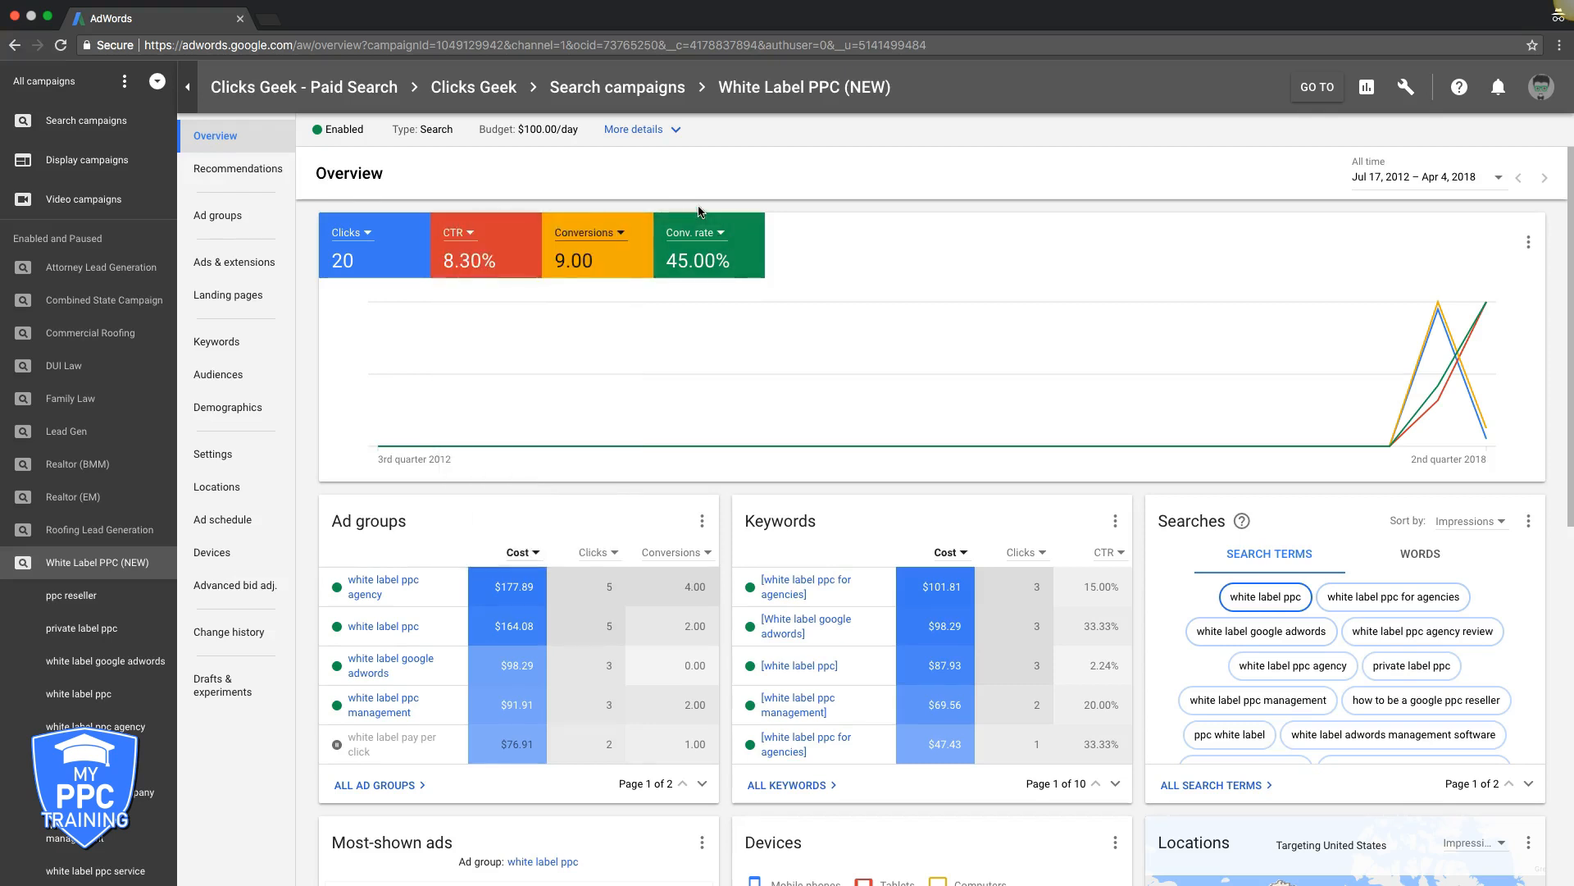
# Step: Review the campaign overview's ad groups, keywords, searches, most-shown ads, devices, locations and day and hour cards, plus its performance chart
pyautogui.scroll(-2, 492, 398)
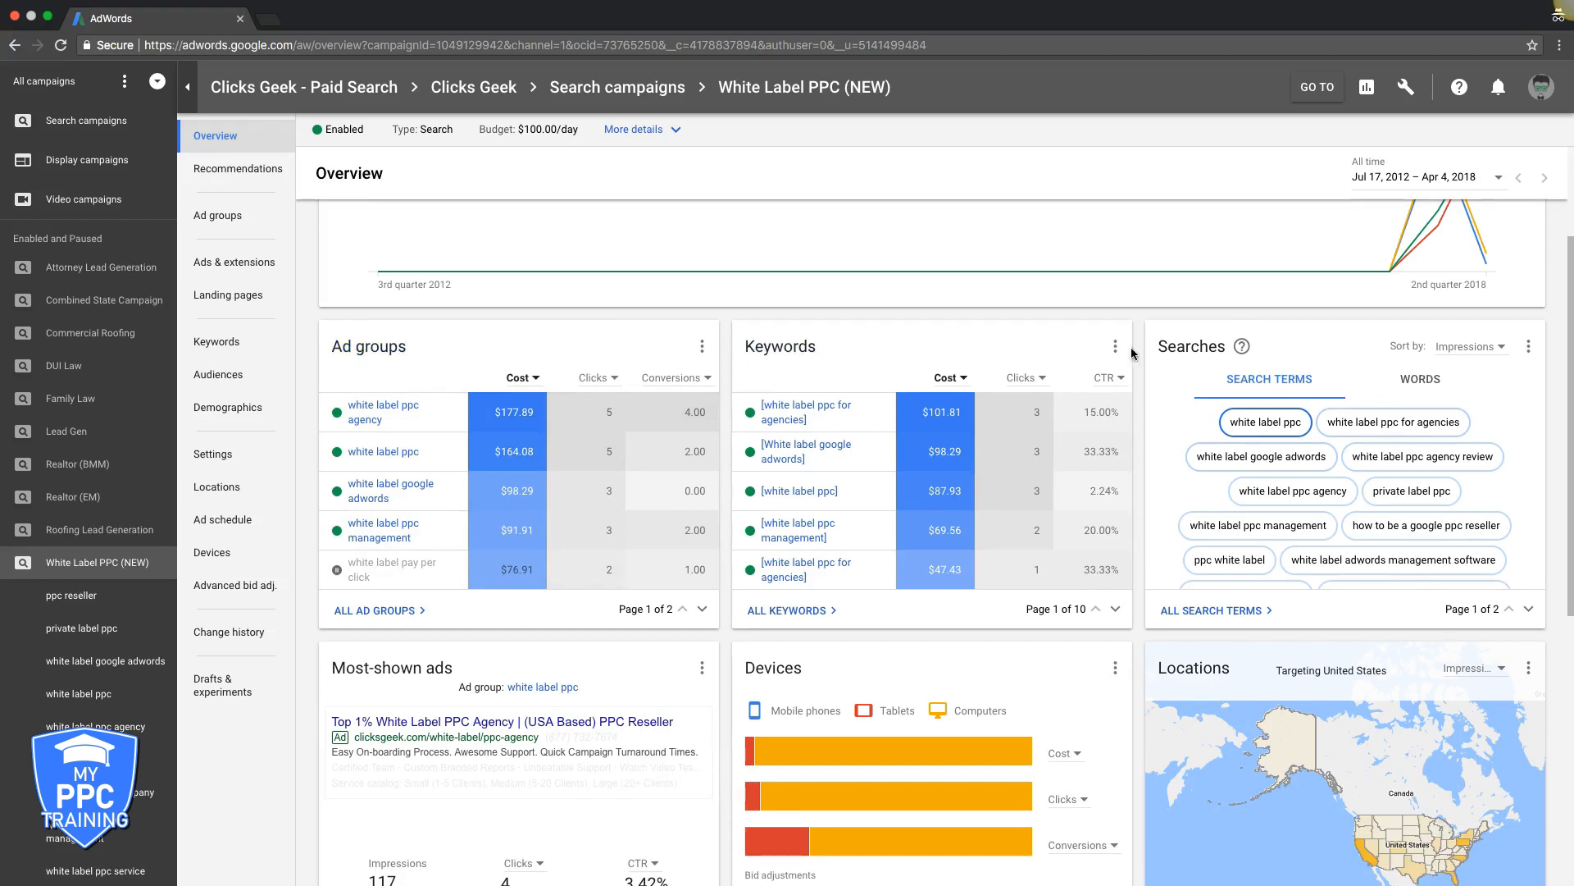
pyautogui.scroll(-4, 1142, 544)
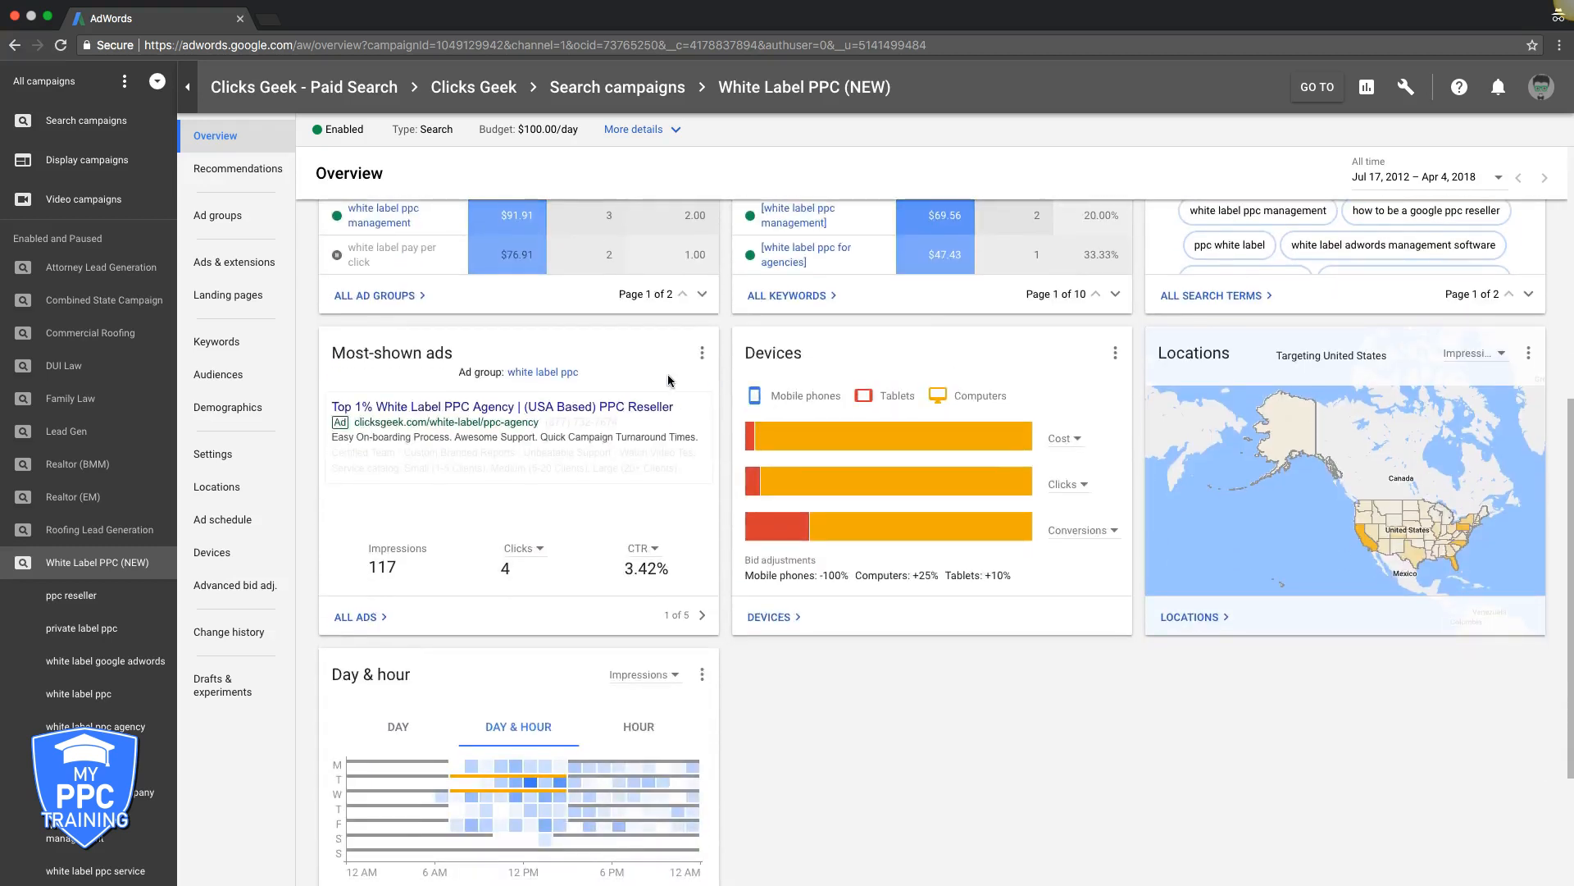
pyautogui.scroll(-2, 498, 392)
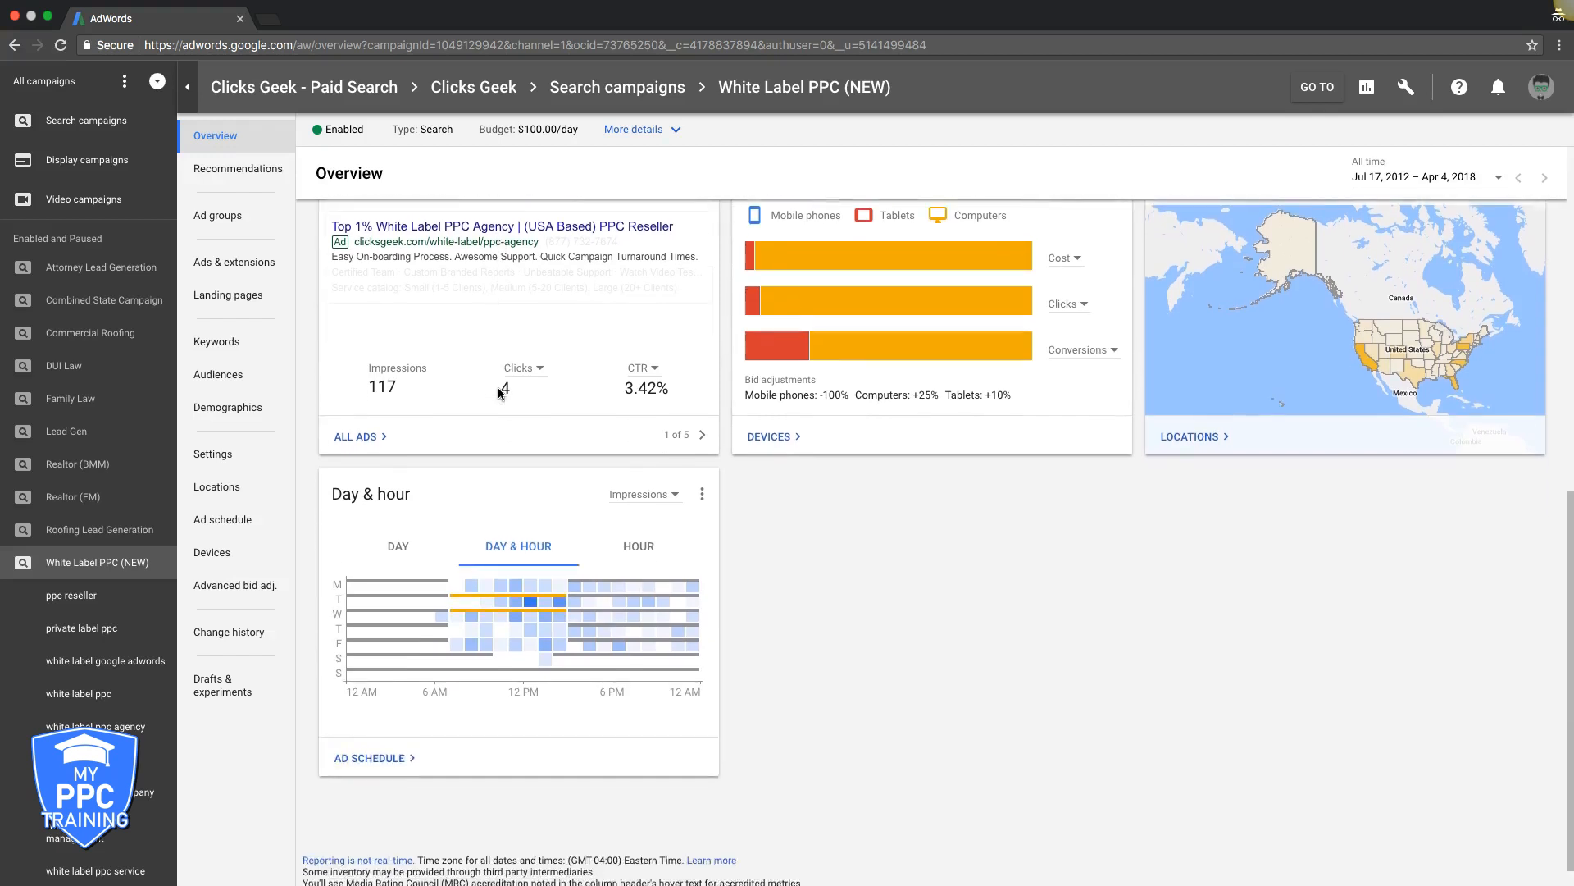
pyautogui.moveTo(494, 603)
pyautogui.scroll(6, 493, 601)
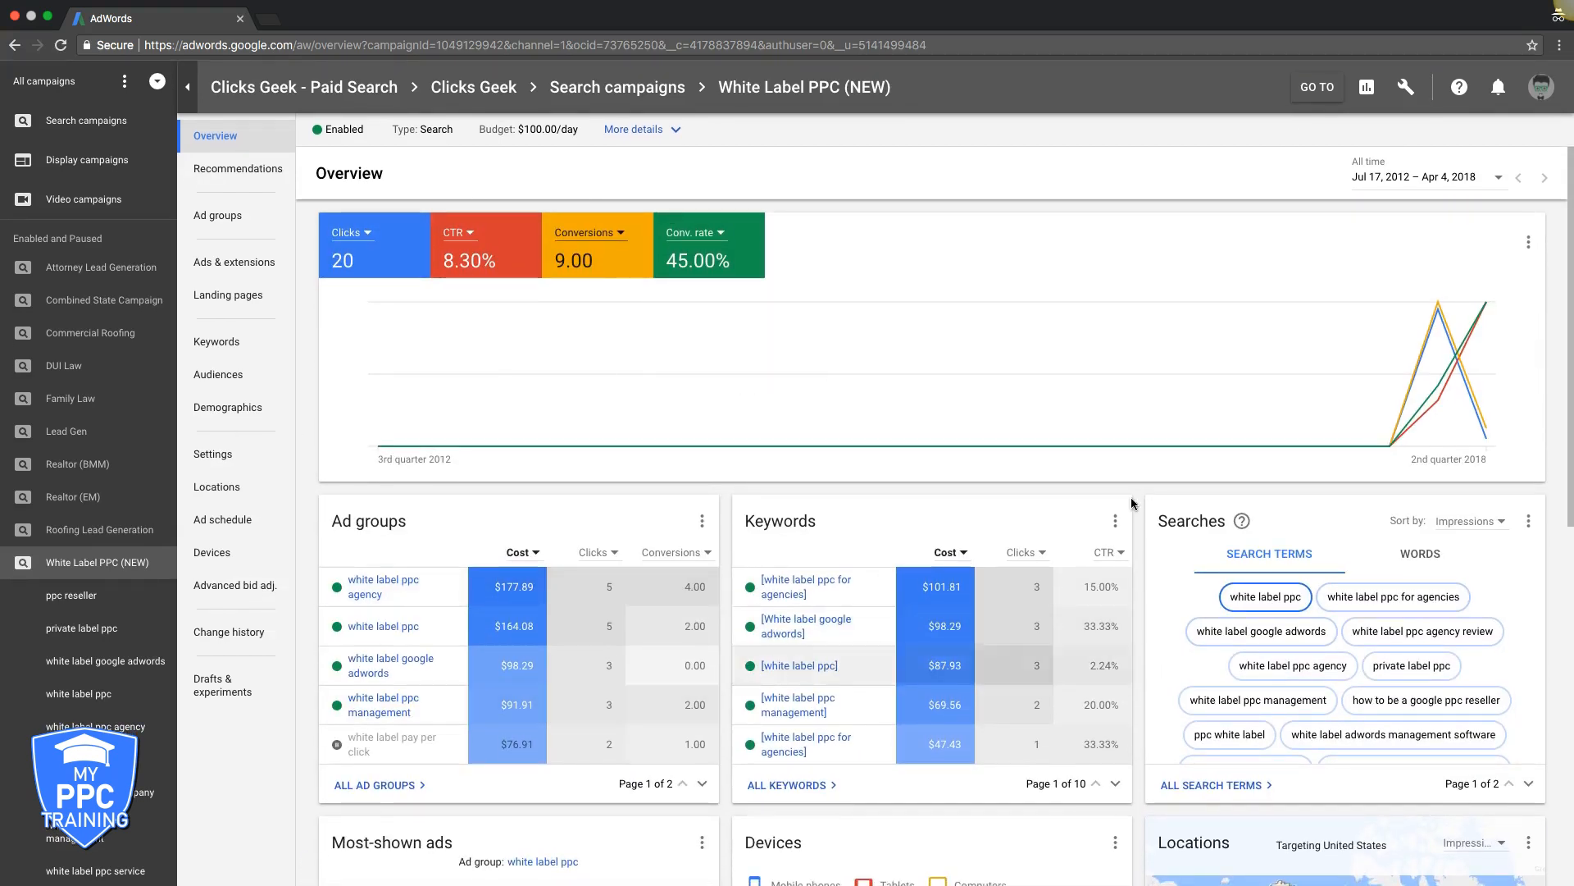
pyautogui.moveTo(1080, 304)
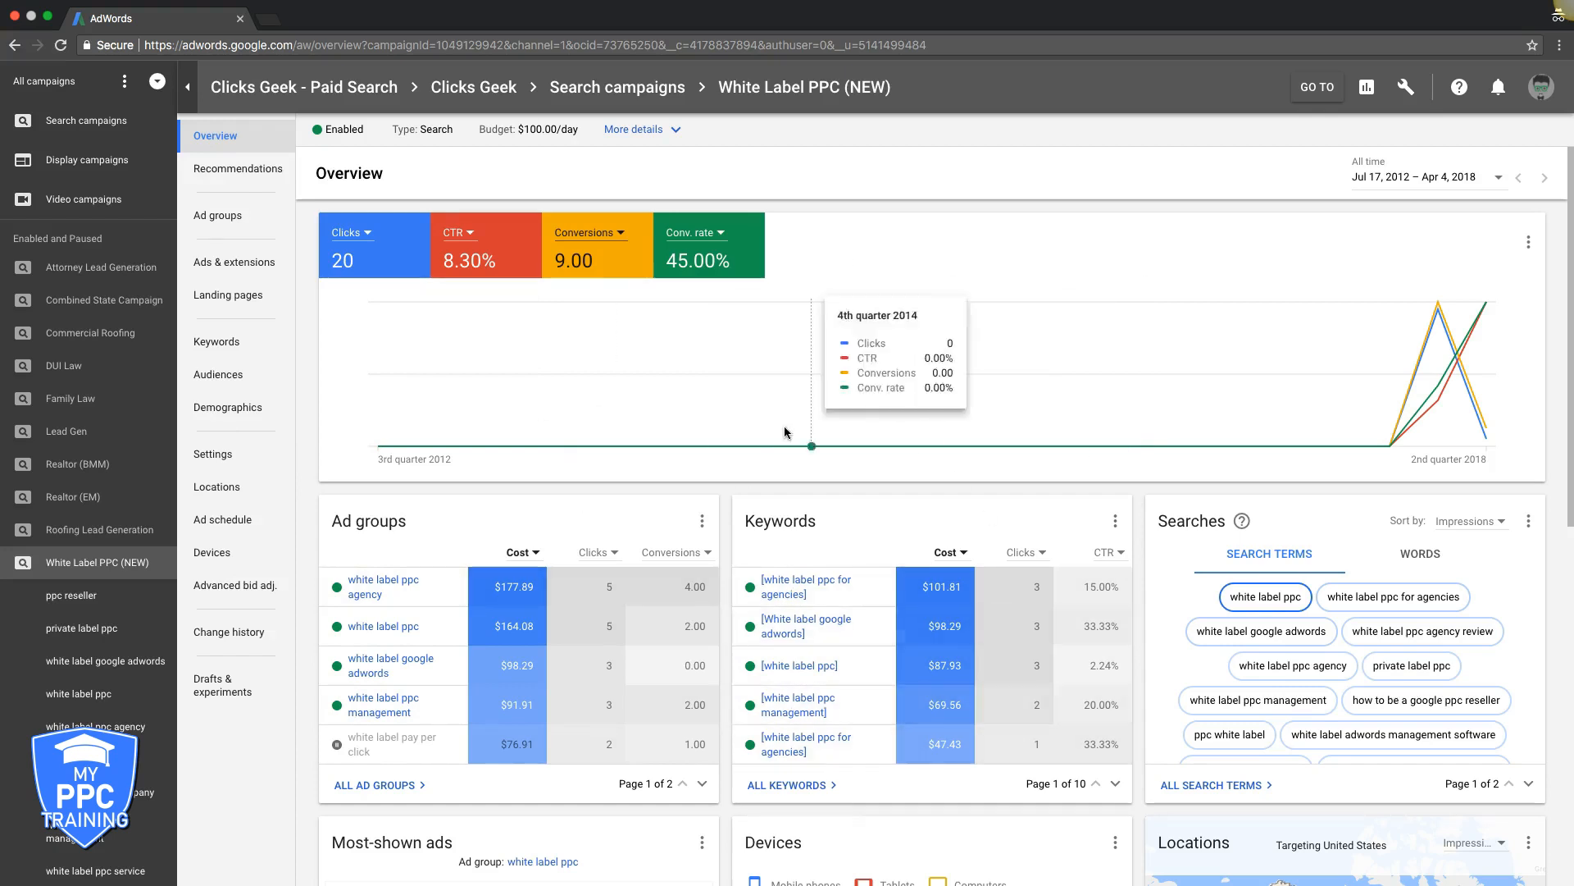
# Step: Check the campaign's recommendations and sort its ad groups by conversions
pyautogui.click(227, 172)
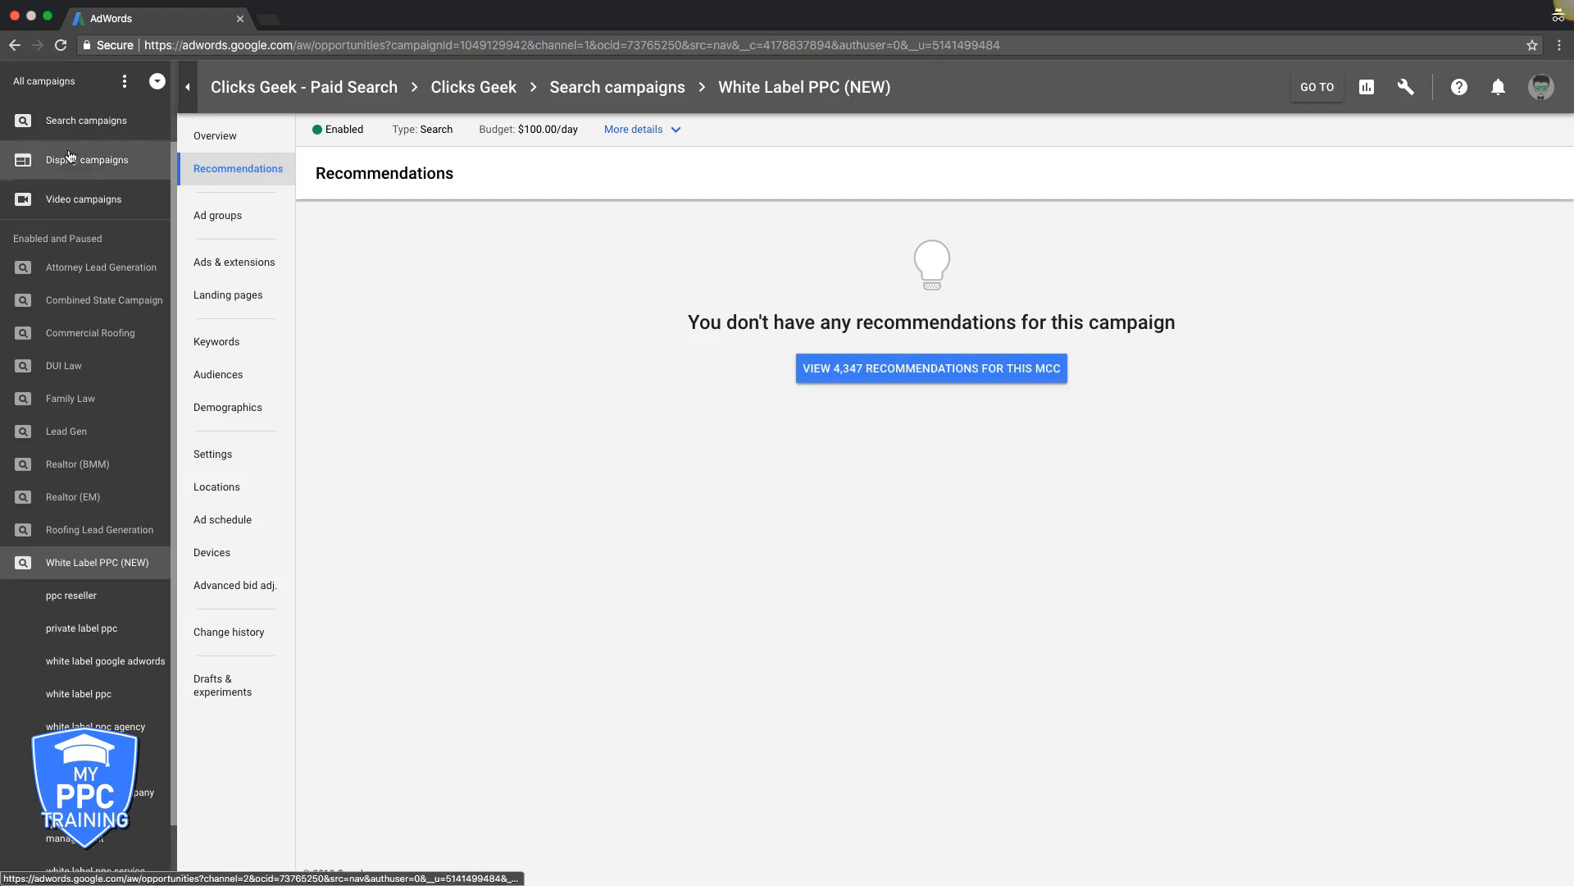
pyautogui.click(230, 219)
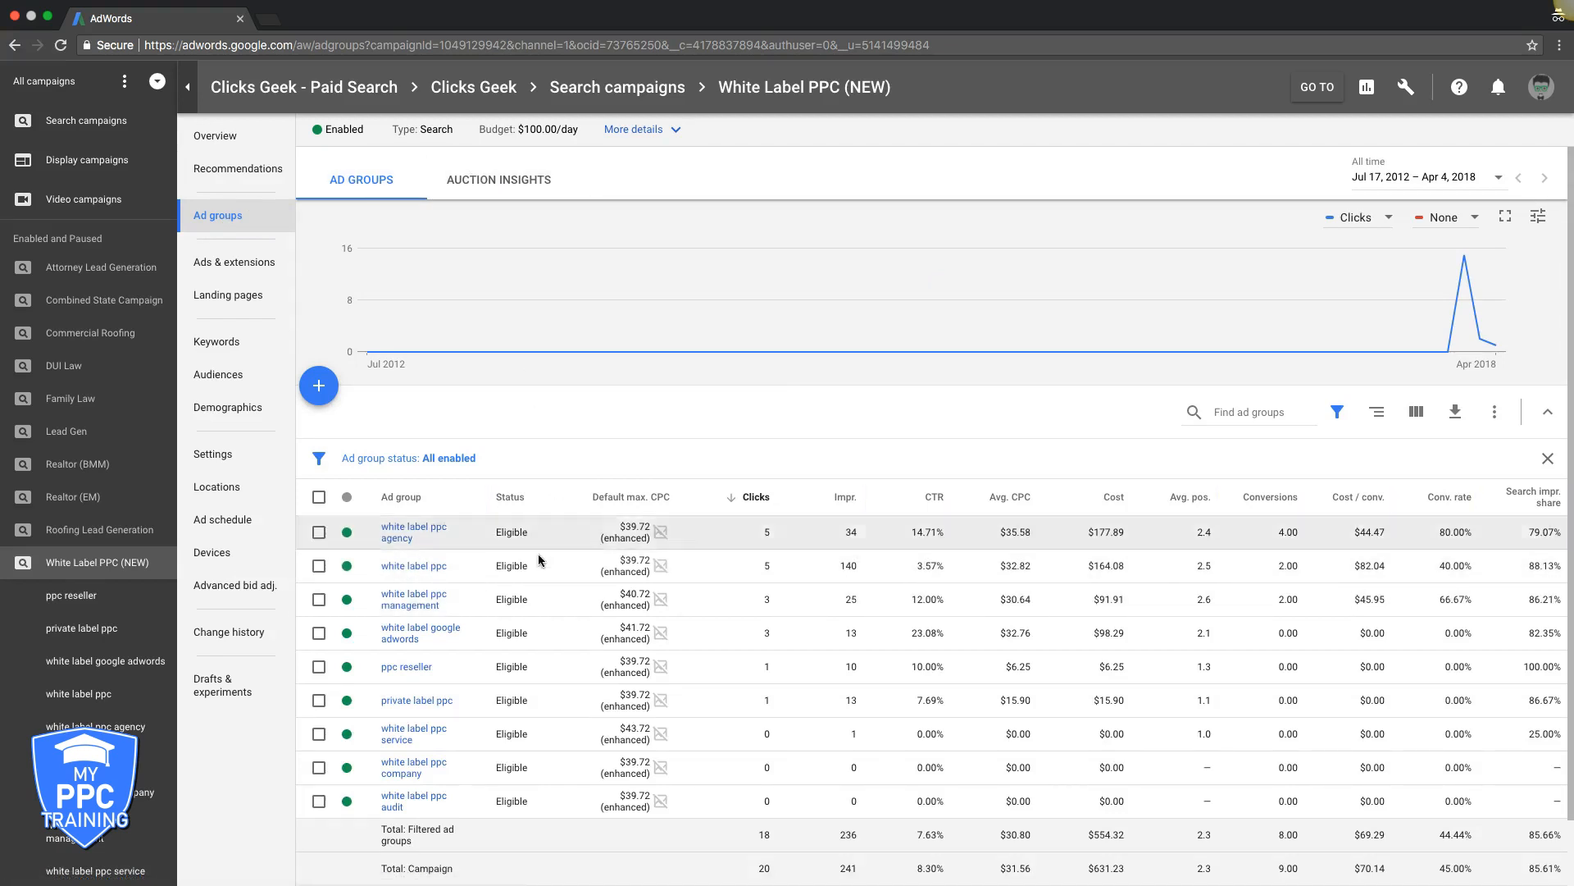
pyautogui.scroll(-1, 500, 525)
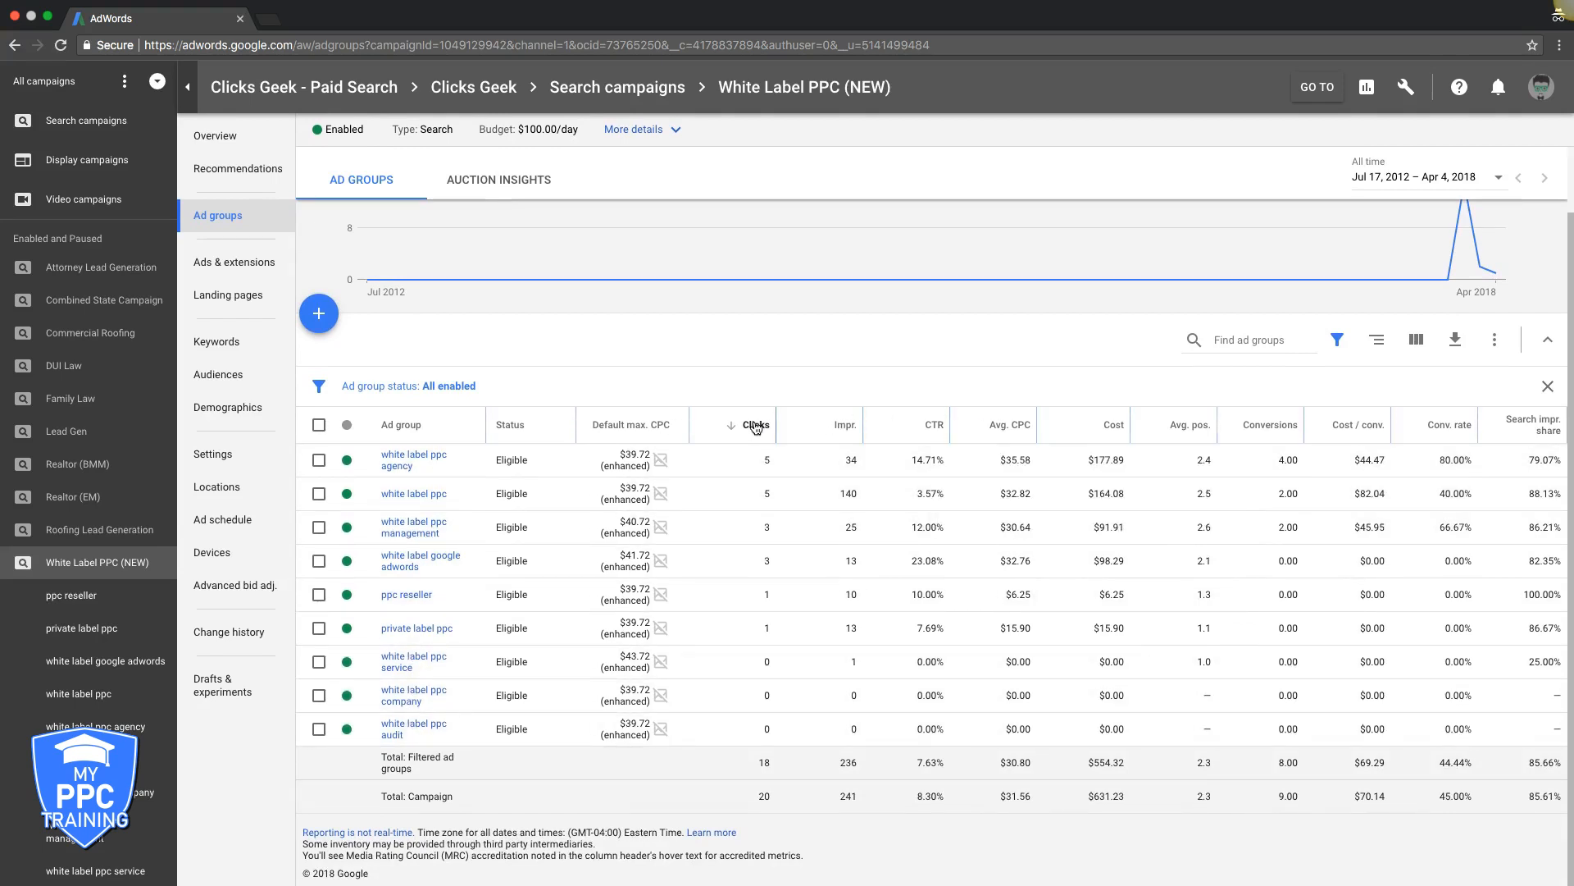
pyautogui.click(1276, 425)
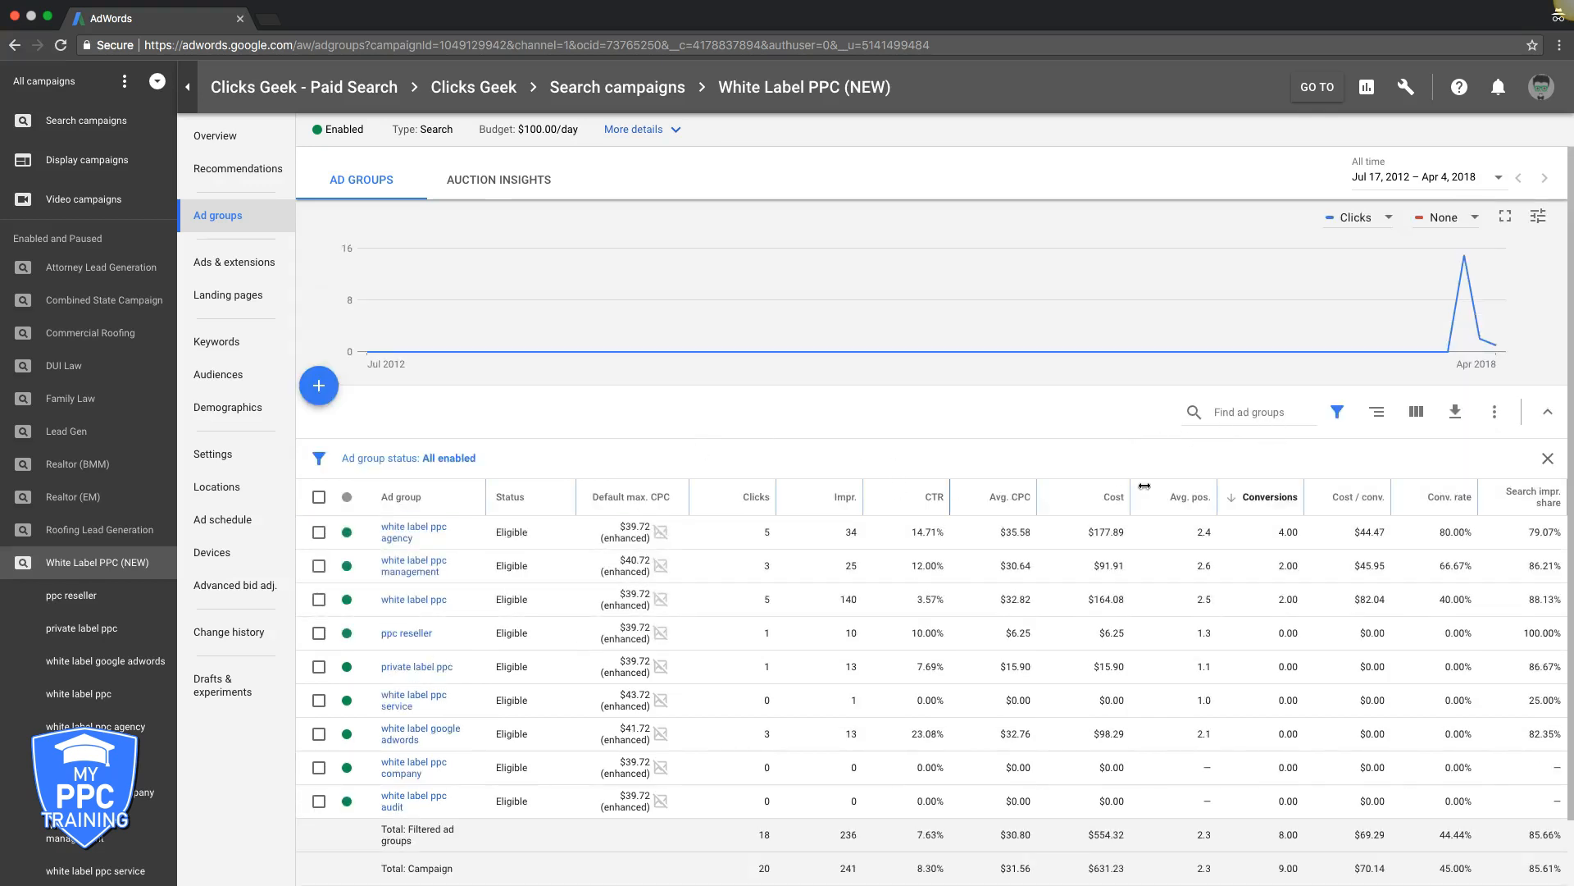
# Step: Examine the Performance and Conversions metrics available as ad group table columns and apply the current column selection
pyautogui.click(1418, 417)
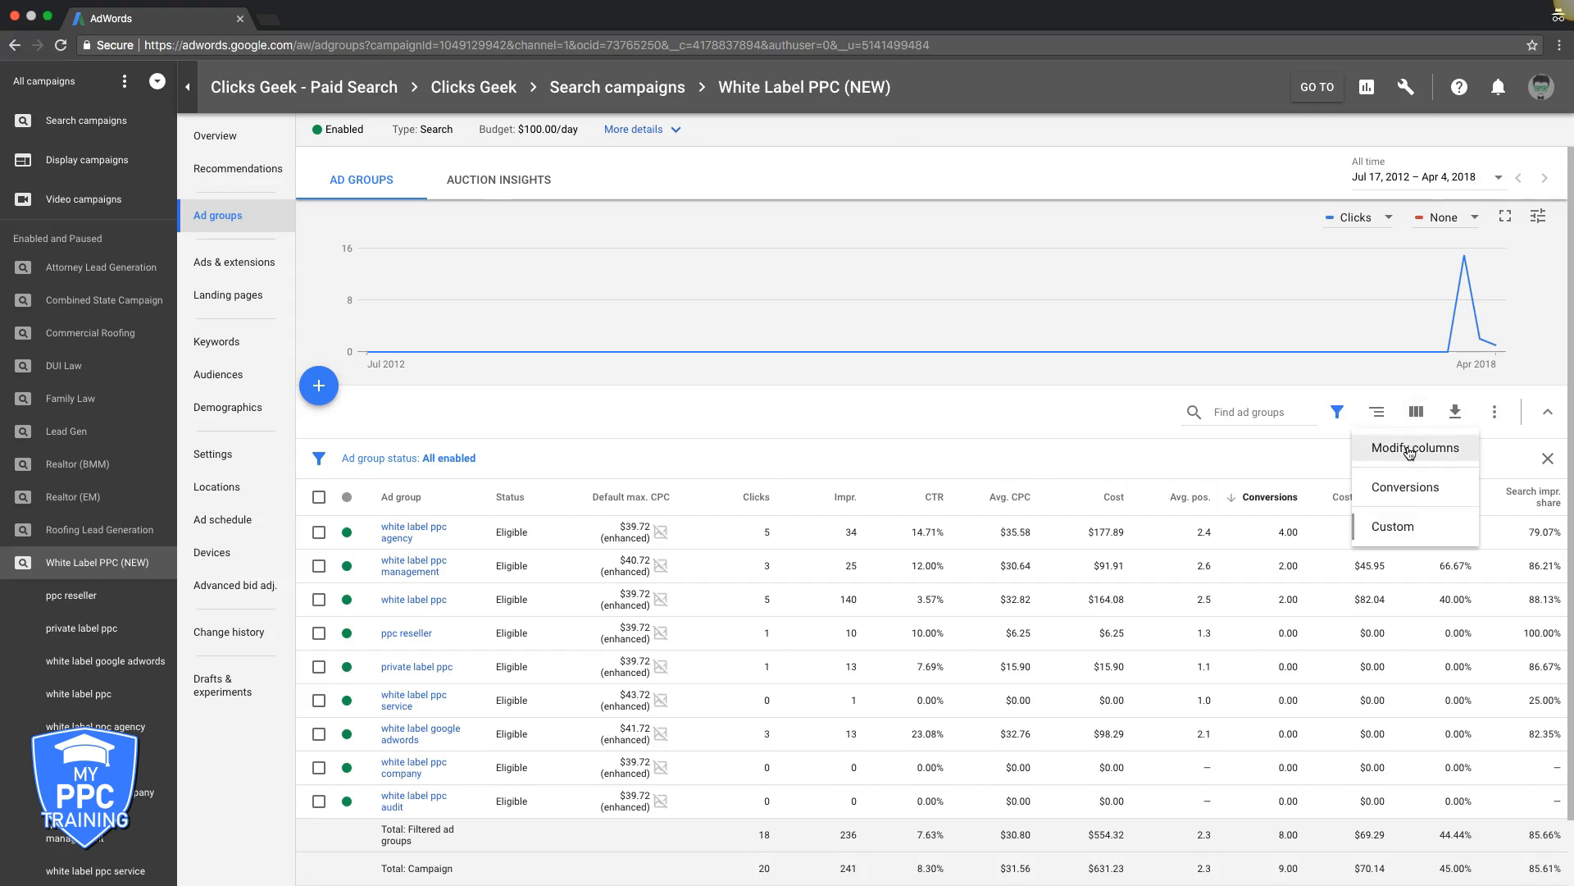
pyautogui.click(1415, 447)
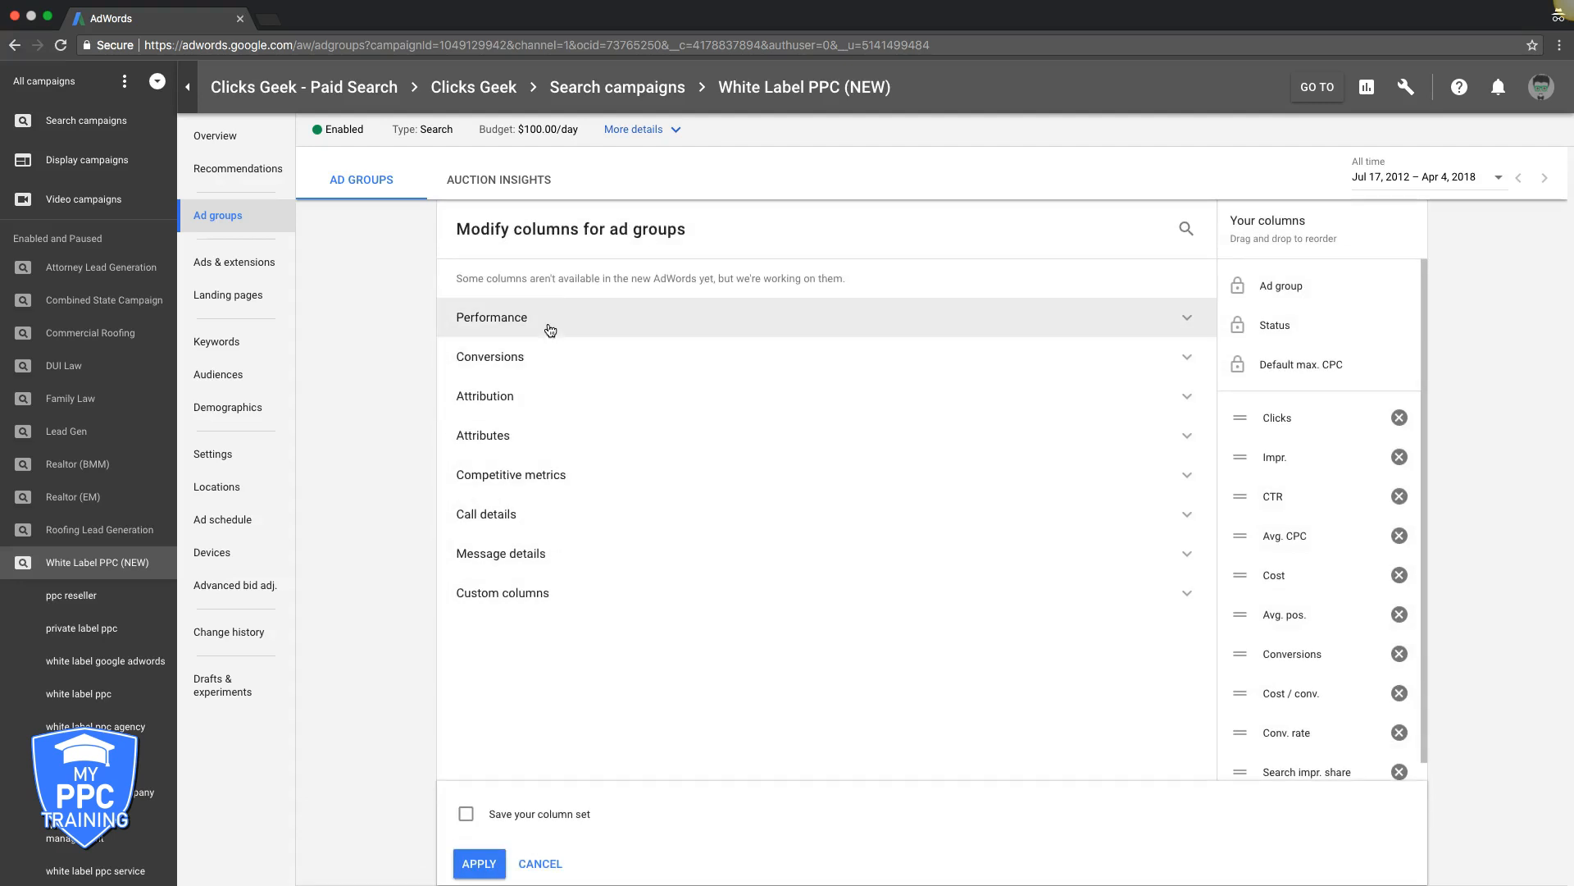
pyautogui.click(551, 329)
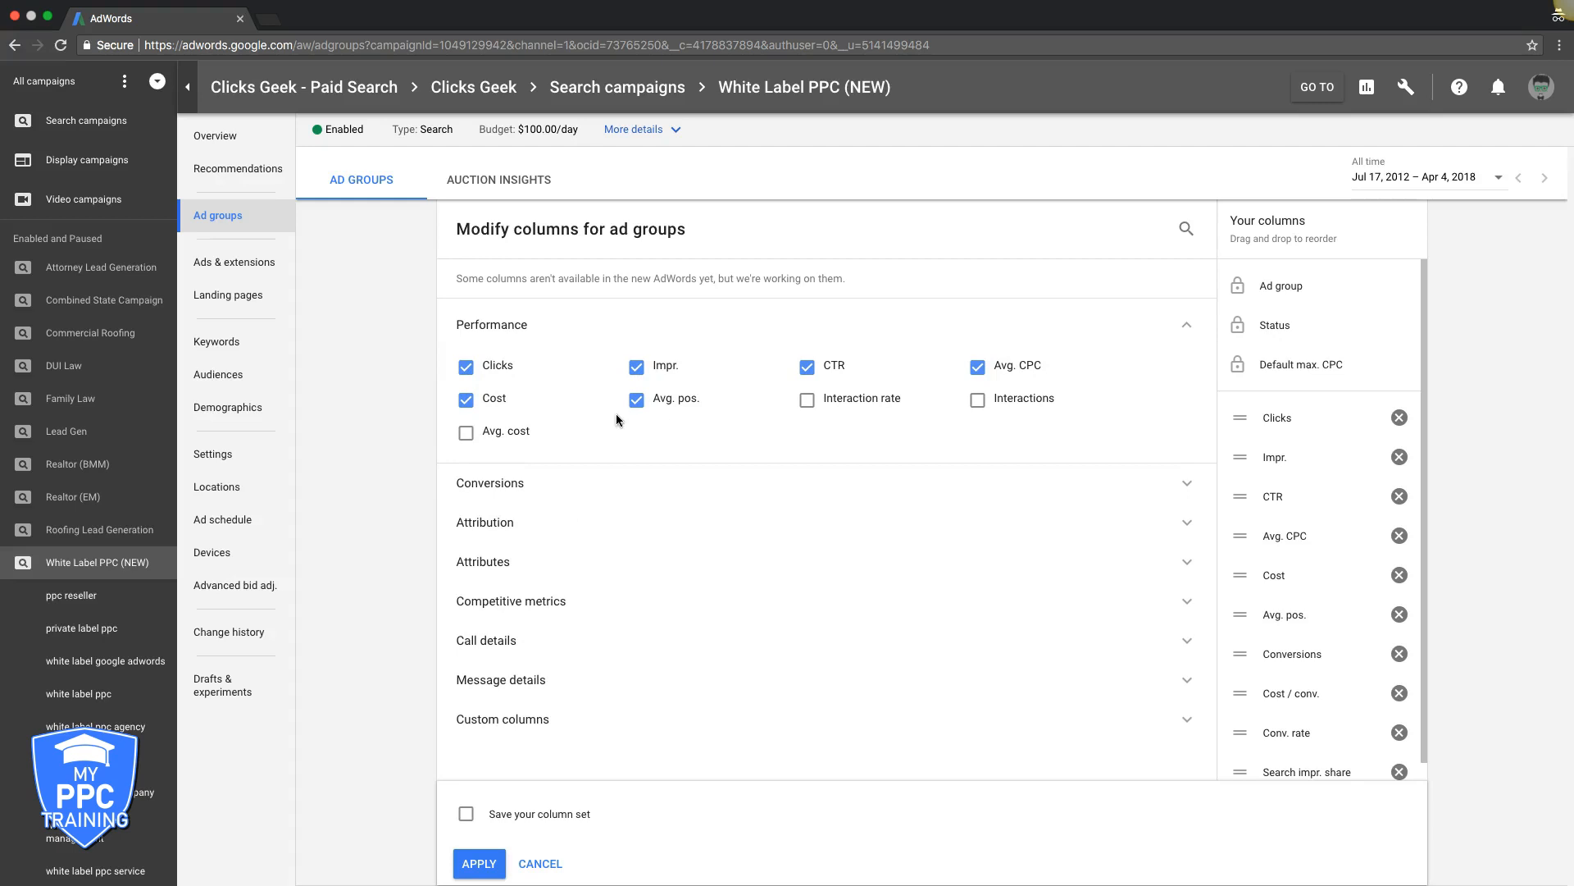
pyautogui.click(515, 485)
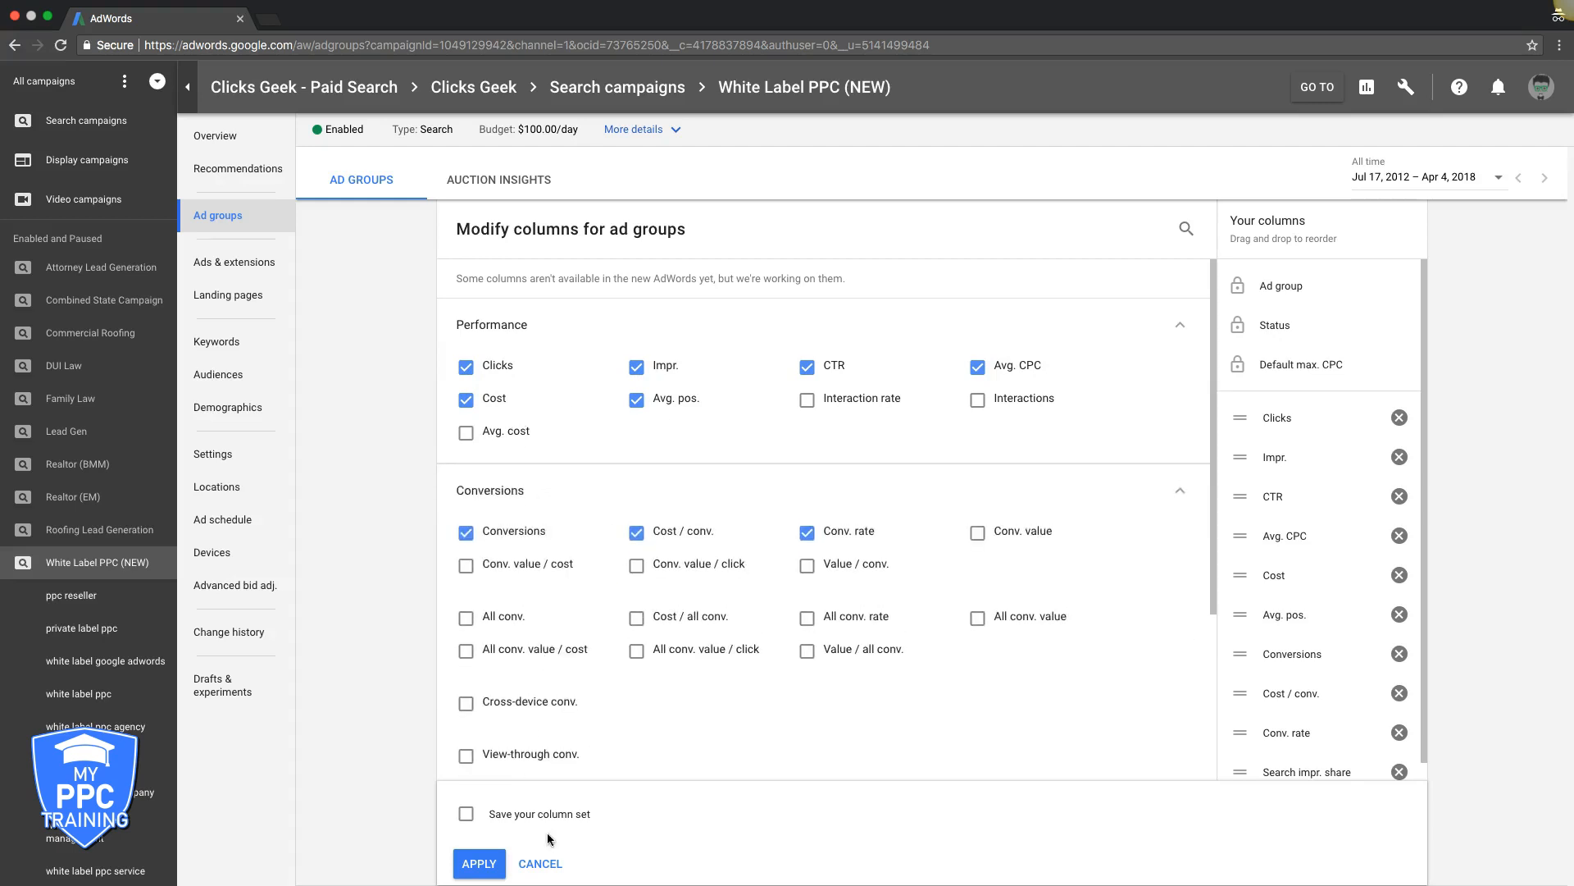
pyautogui.click(496, 864)
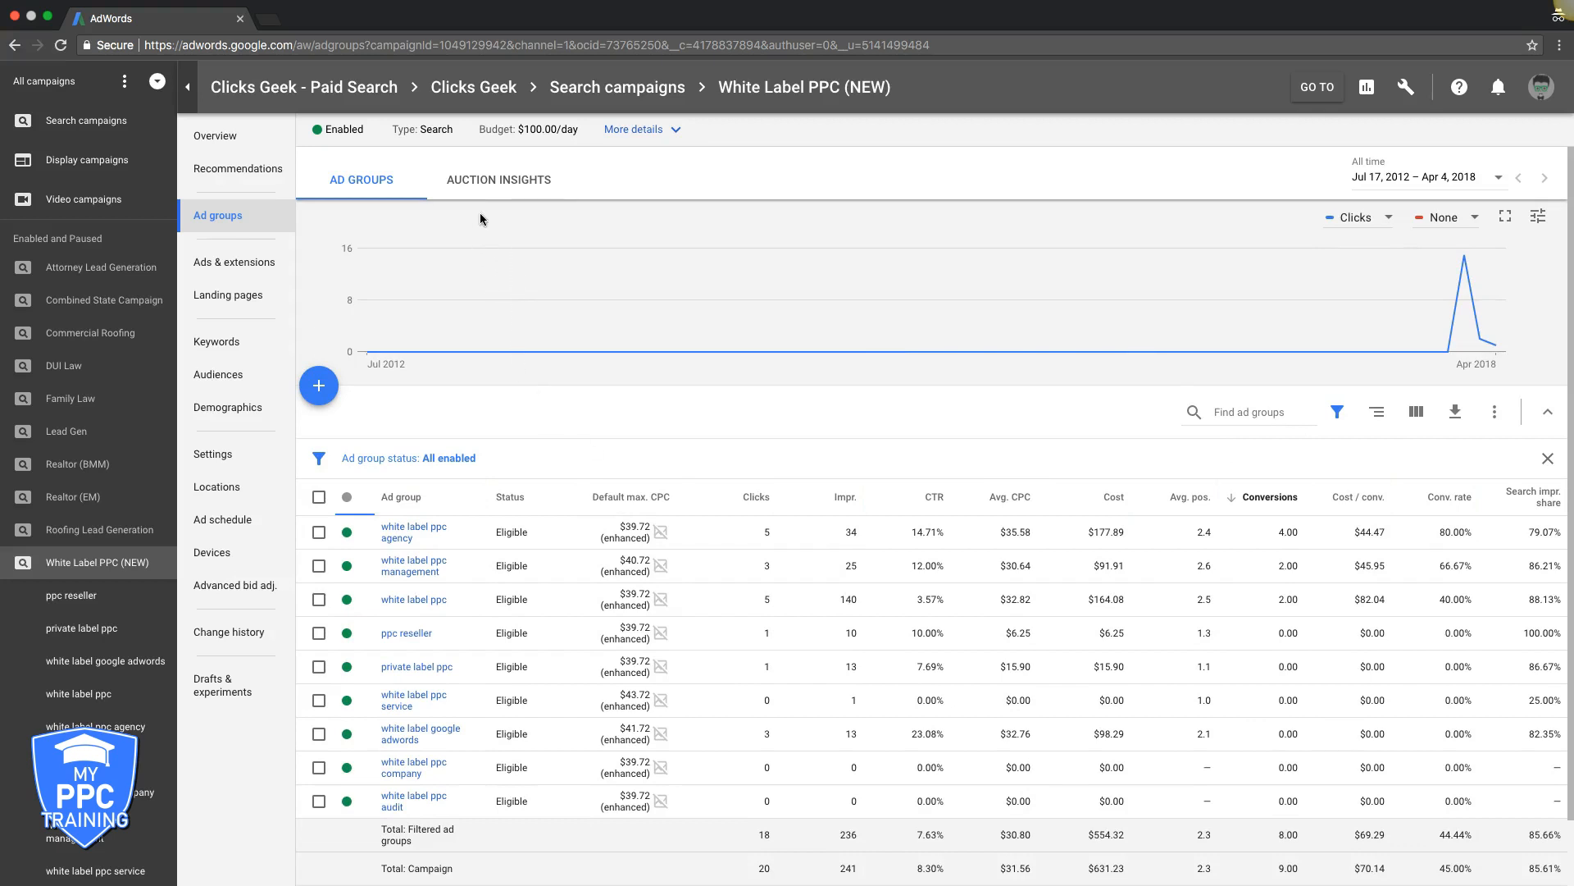
# Step: Review the ad groups' auction insights and the campaign's ads and ad extensions
pyautogui.click(483, 187)
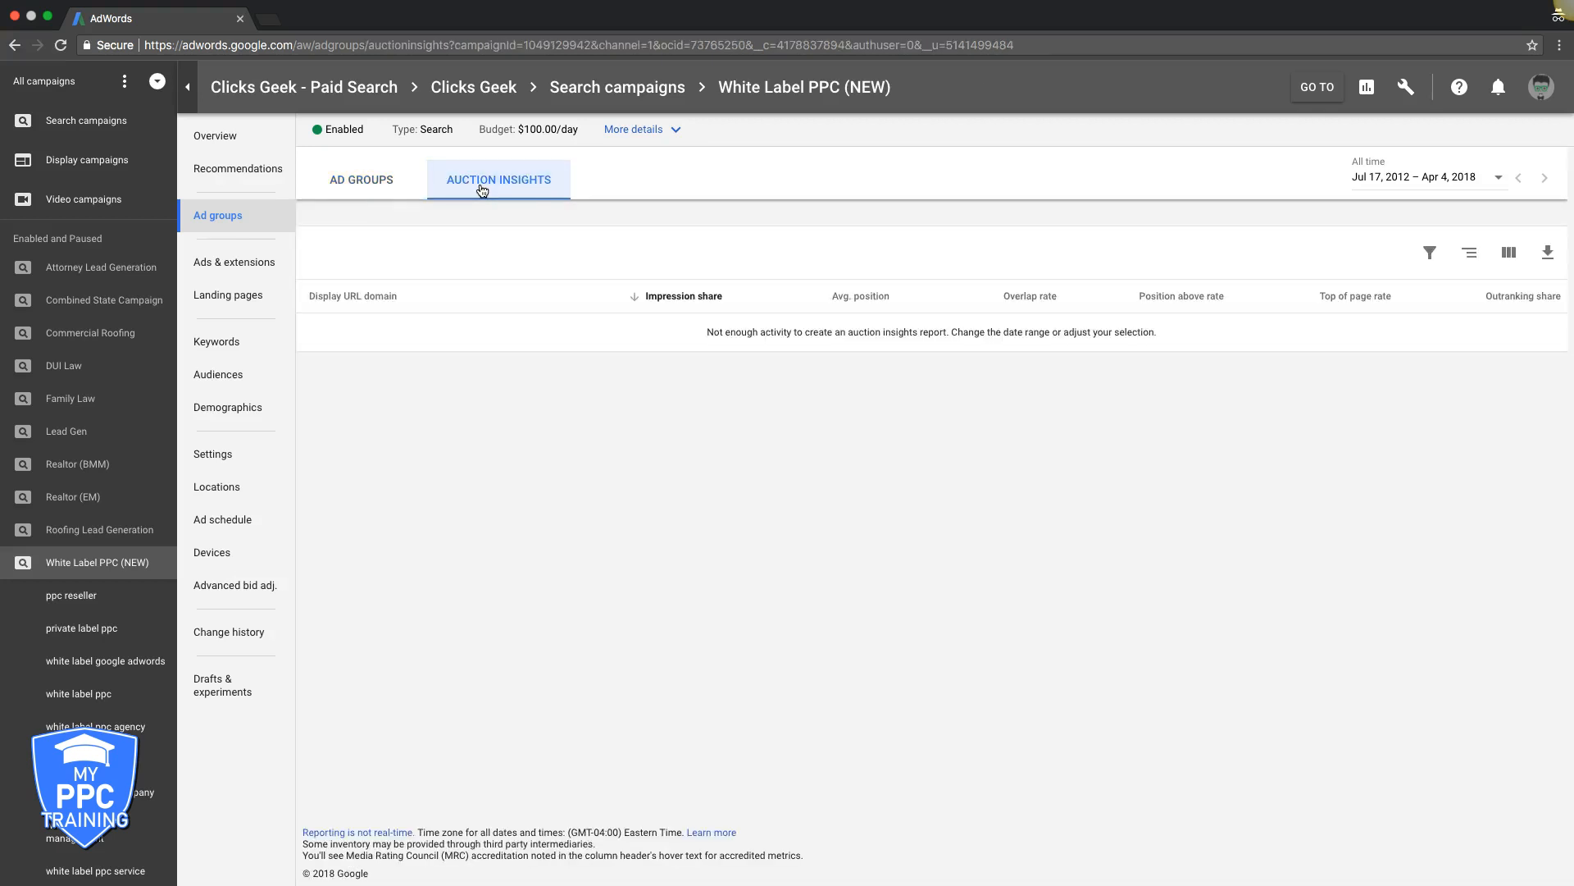
pyautogui.click(231, 264)
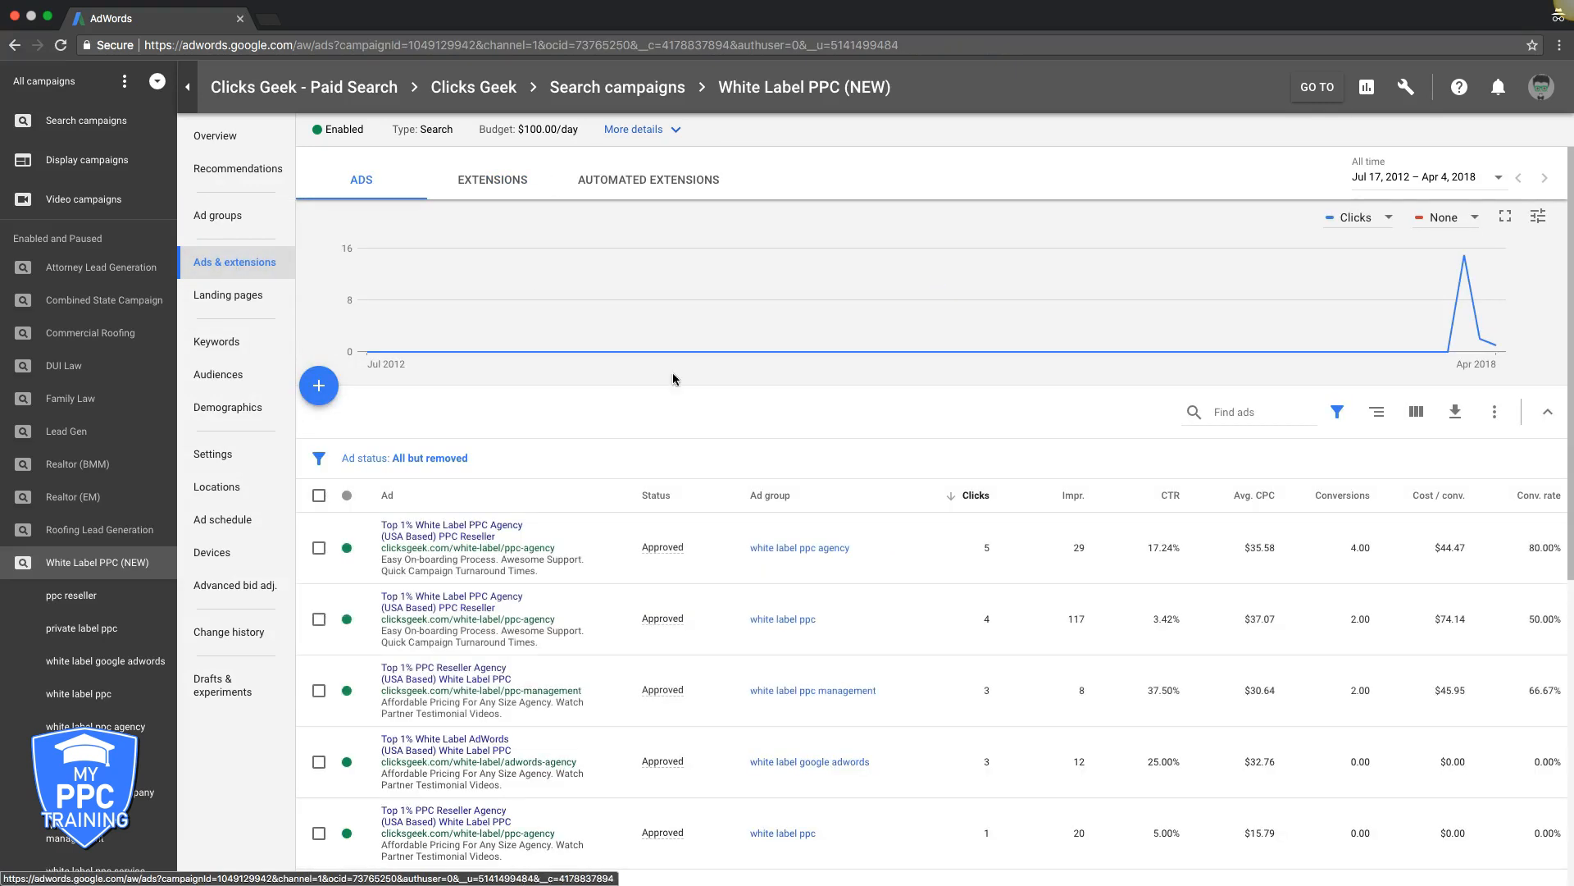
pyautogui.scroll(-6, 751, 469)
pyautogui.scroll(6, 751, 469)
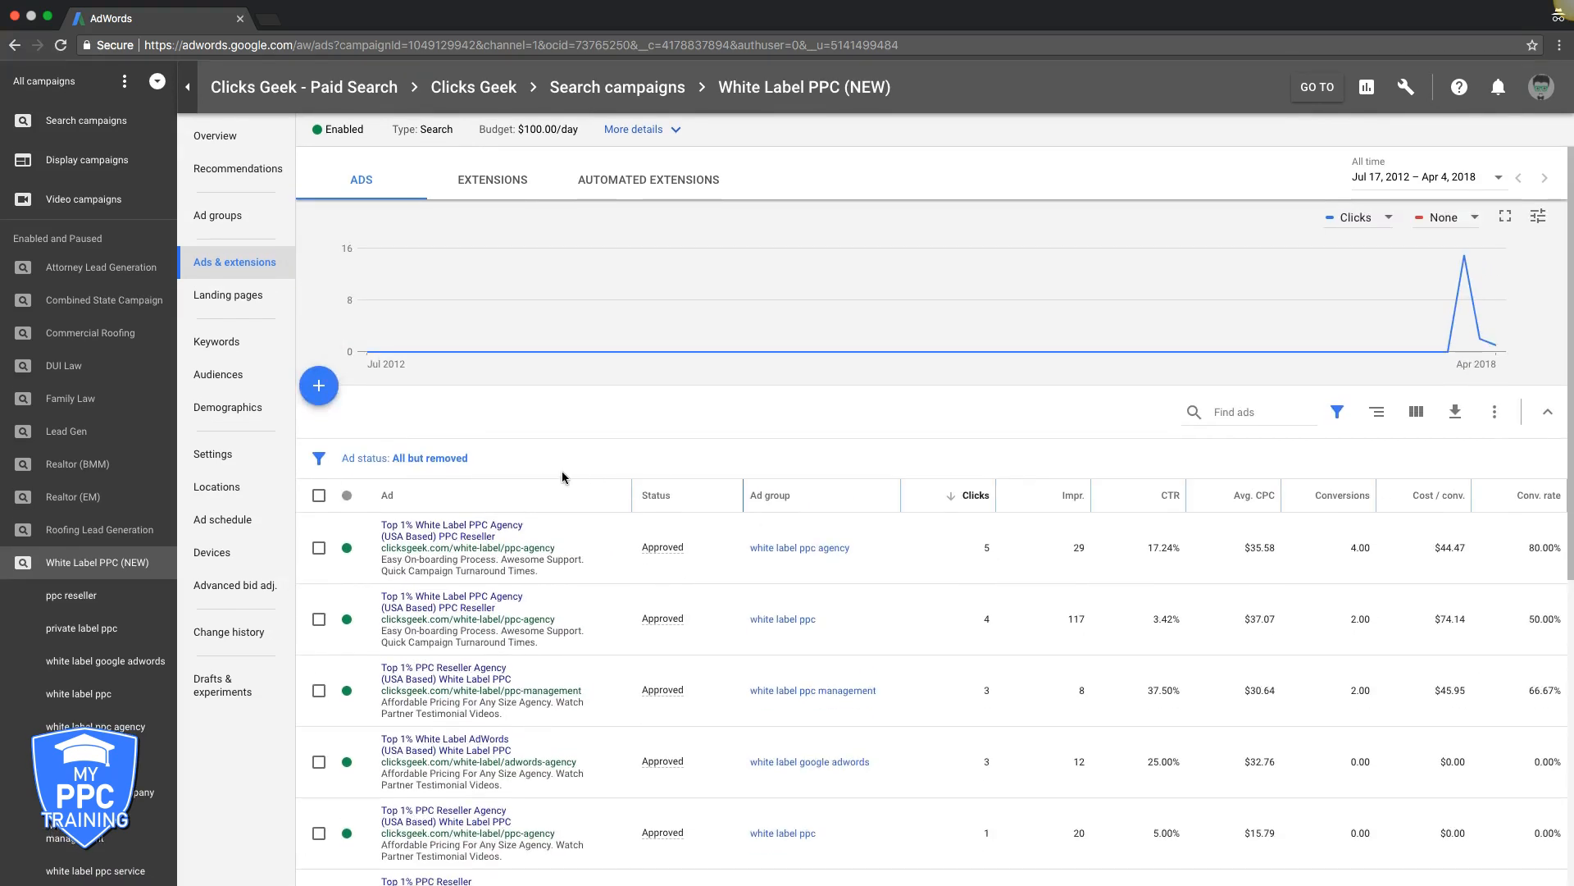
pyautogui.click(495, 182)
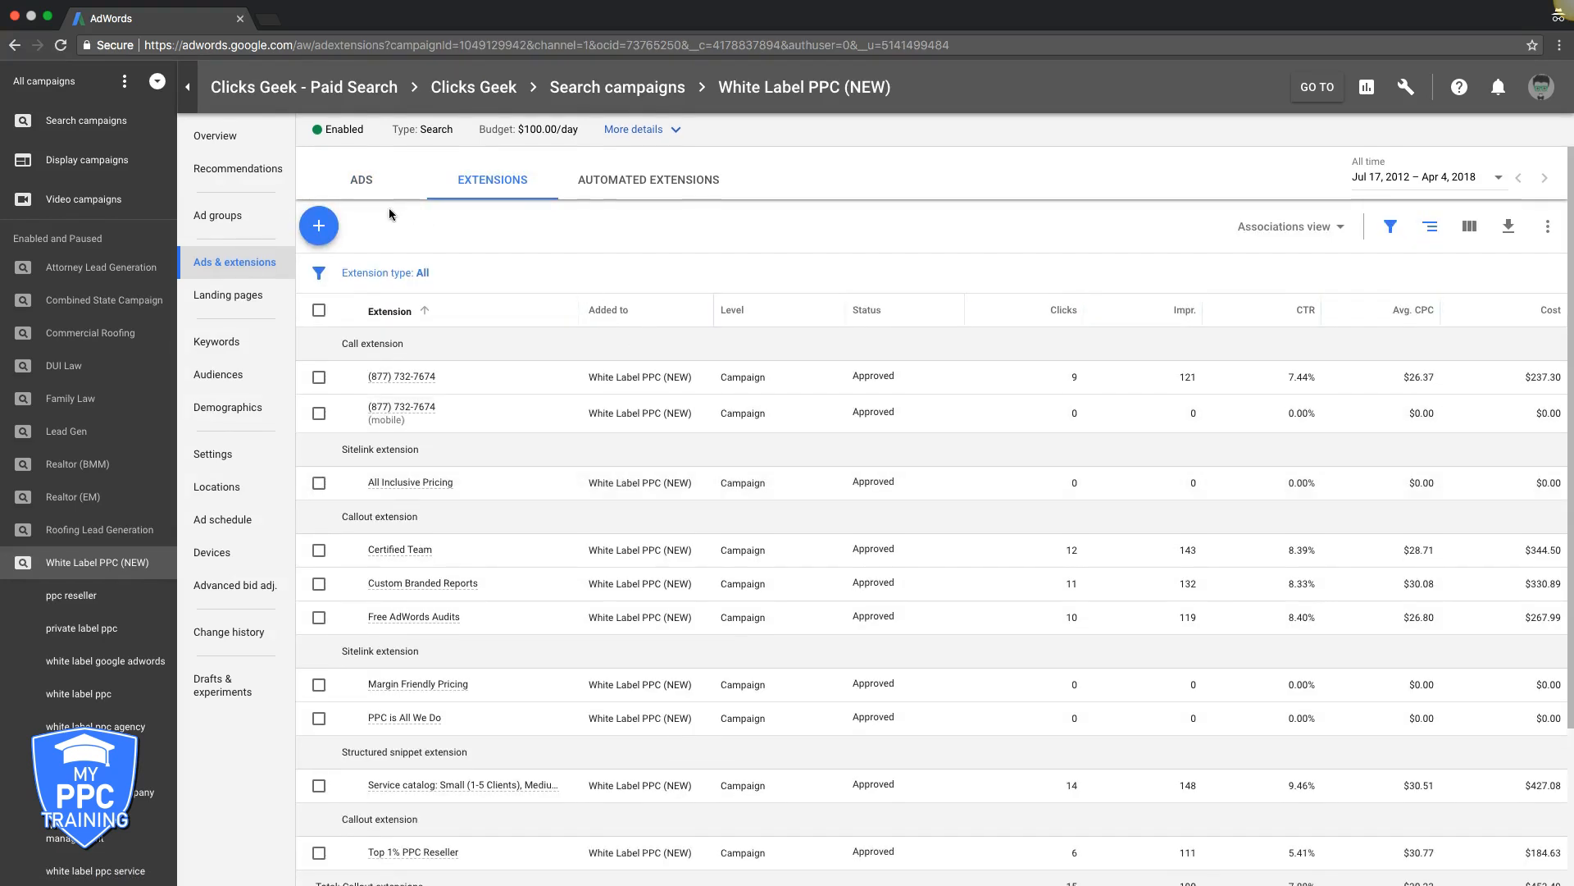
# Step: Examine the available extension types and the new sitelink extension form without saving anything
pyautogui.click(319, 227)
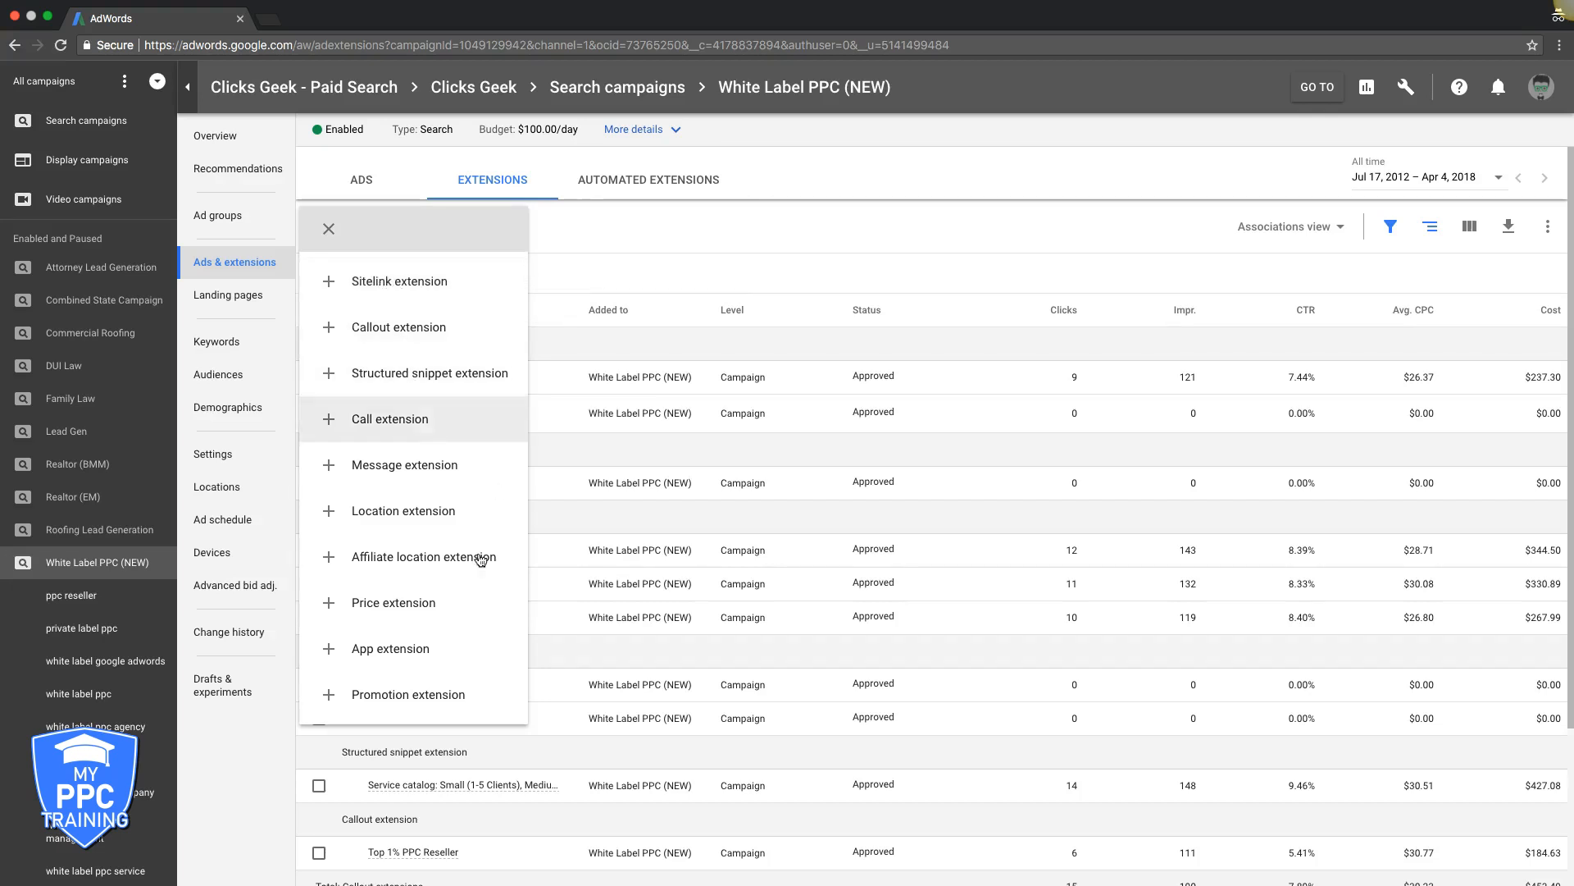
pyautogui.click(396, 297)
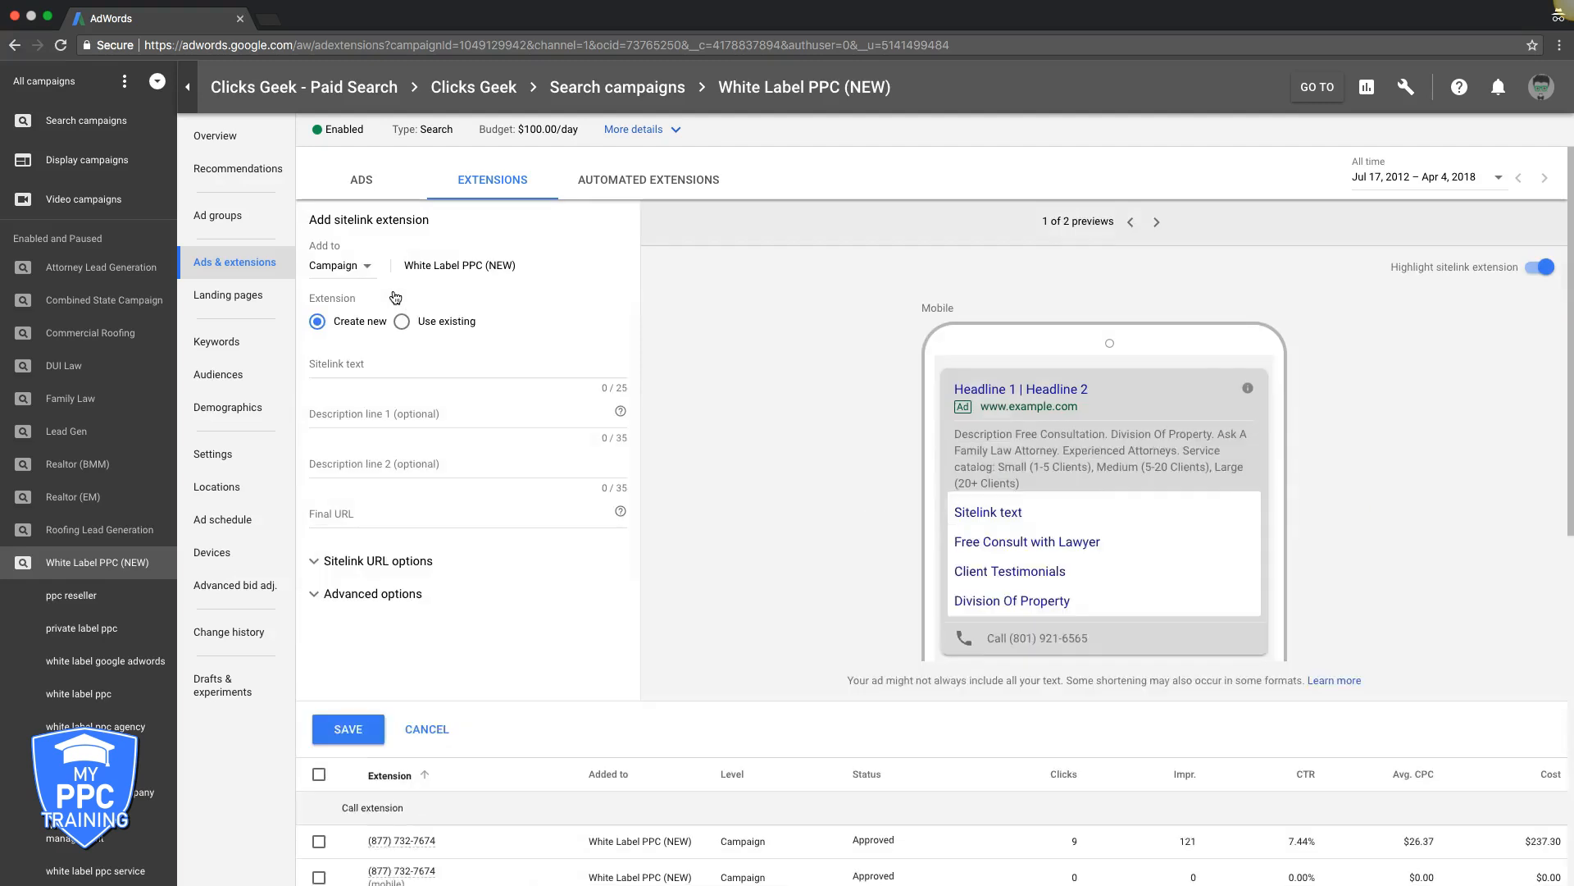
pyautogui.click(426, 729)
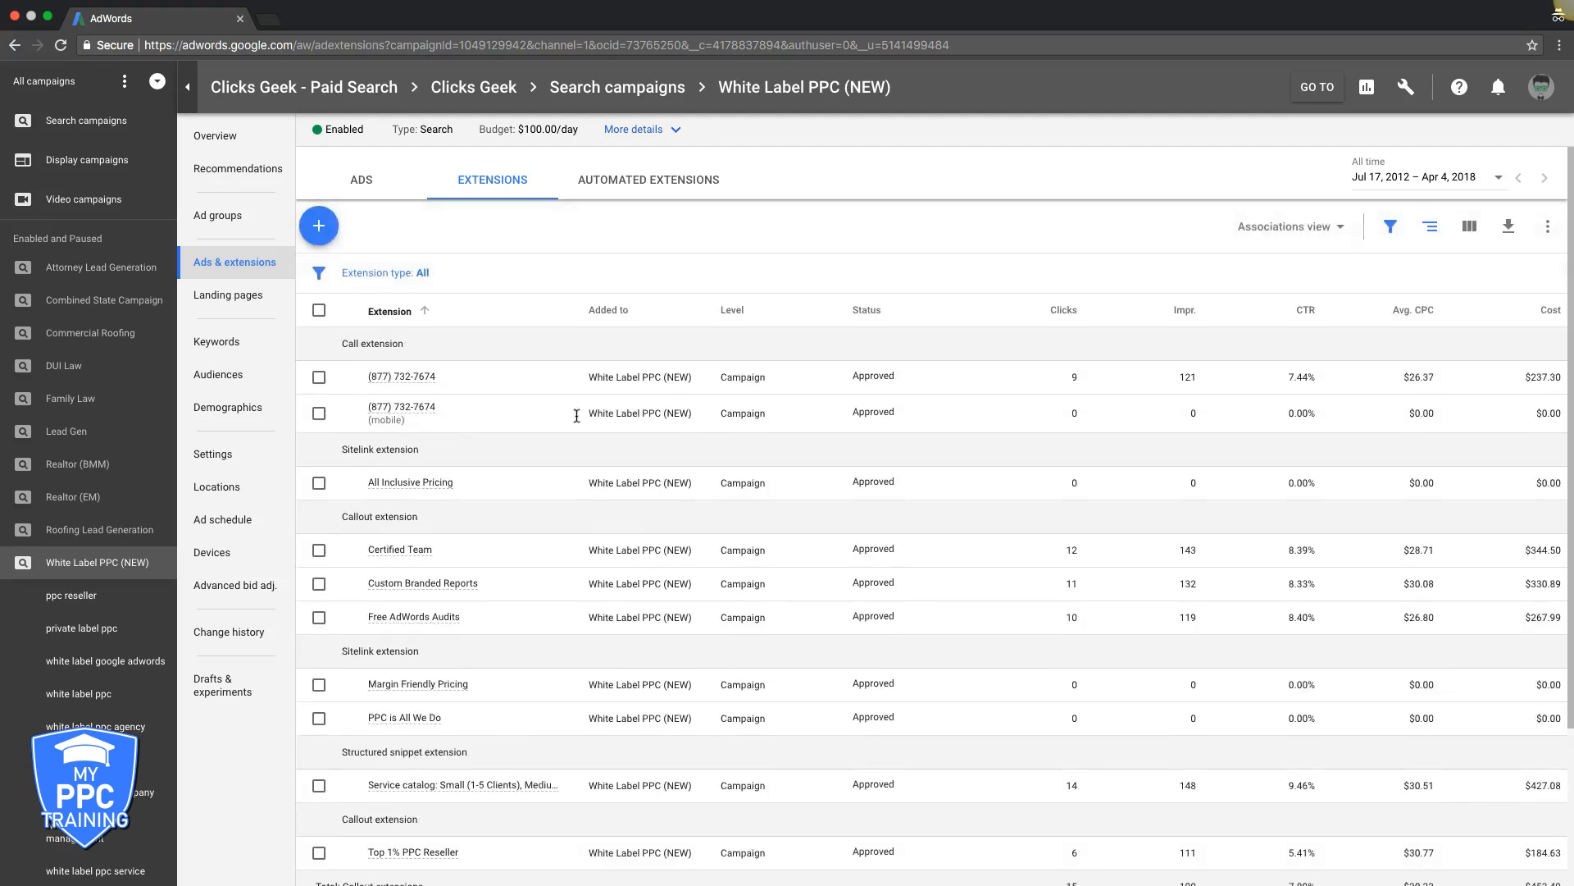
# Step: View the campaign's landing pages and expanded landing pages reports
pyautogui.click(238, 296)
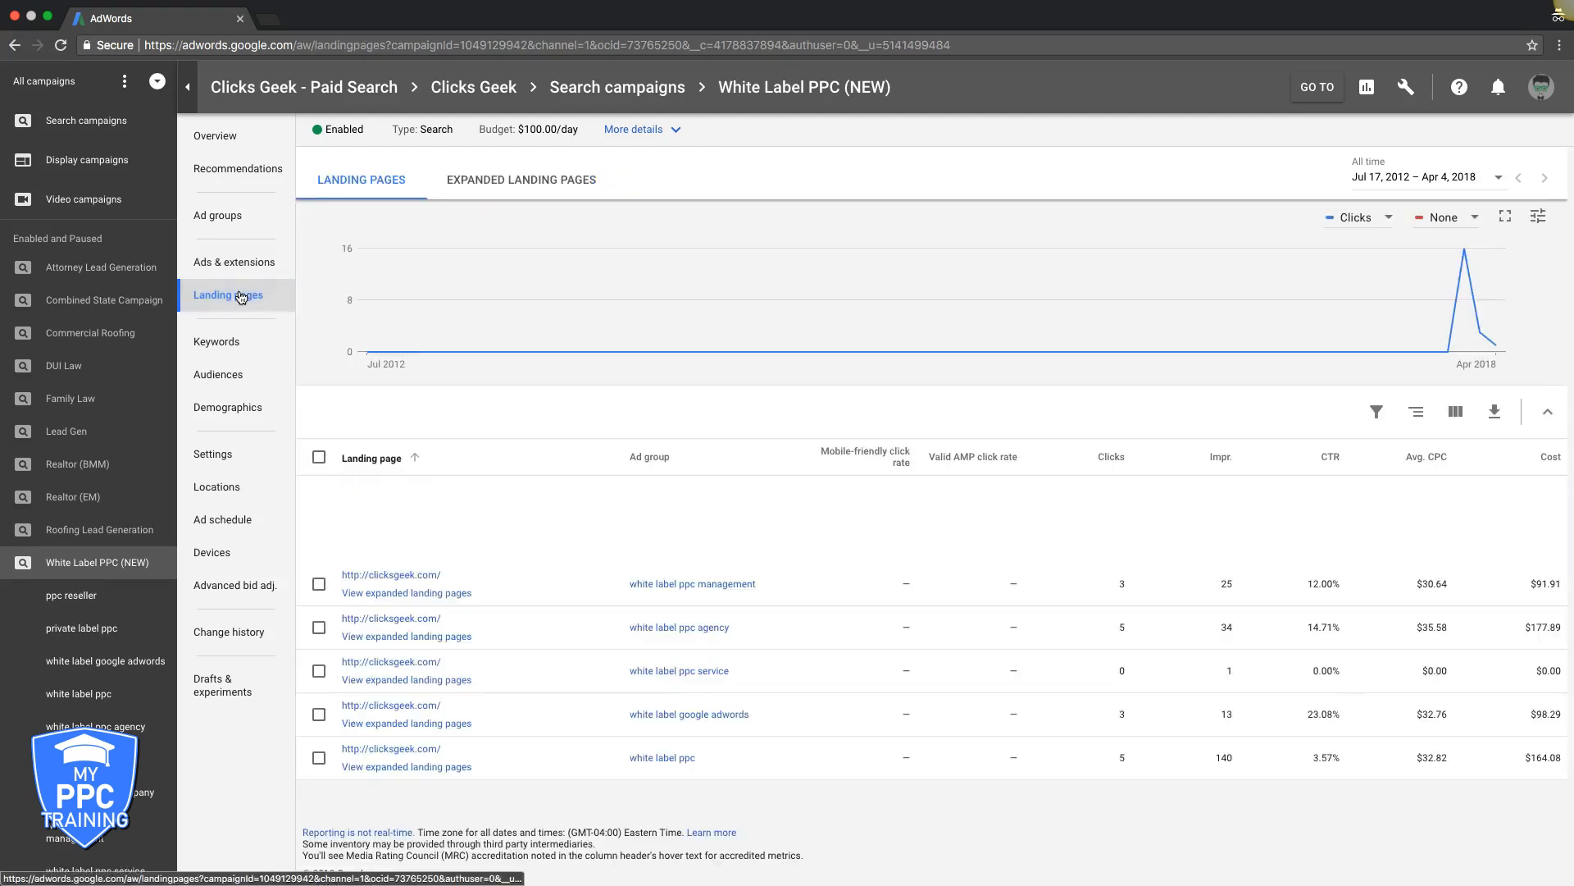
pyautogui.click(522, 179)
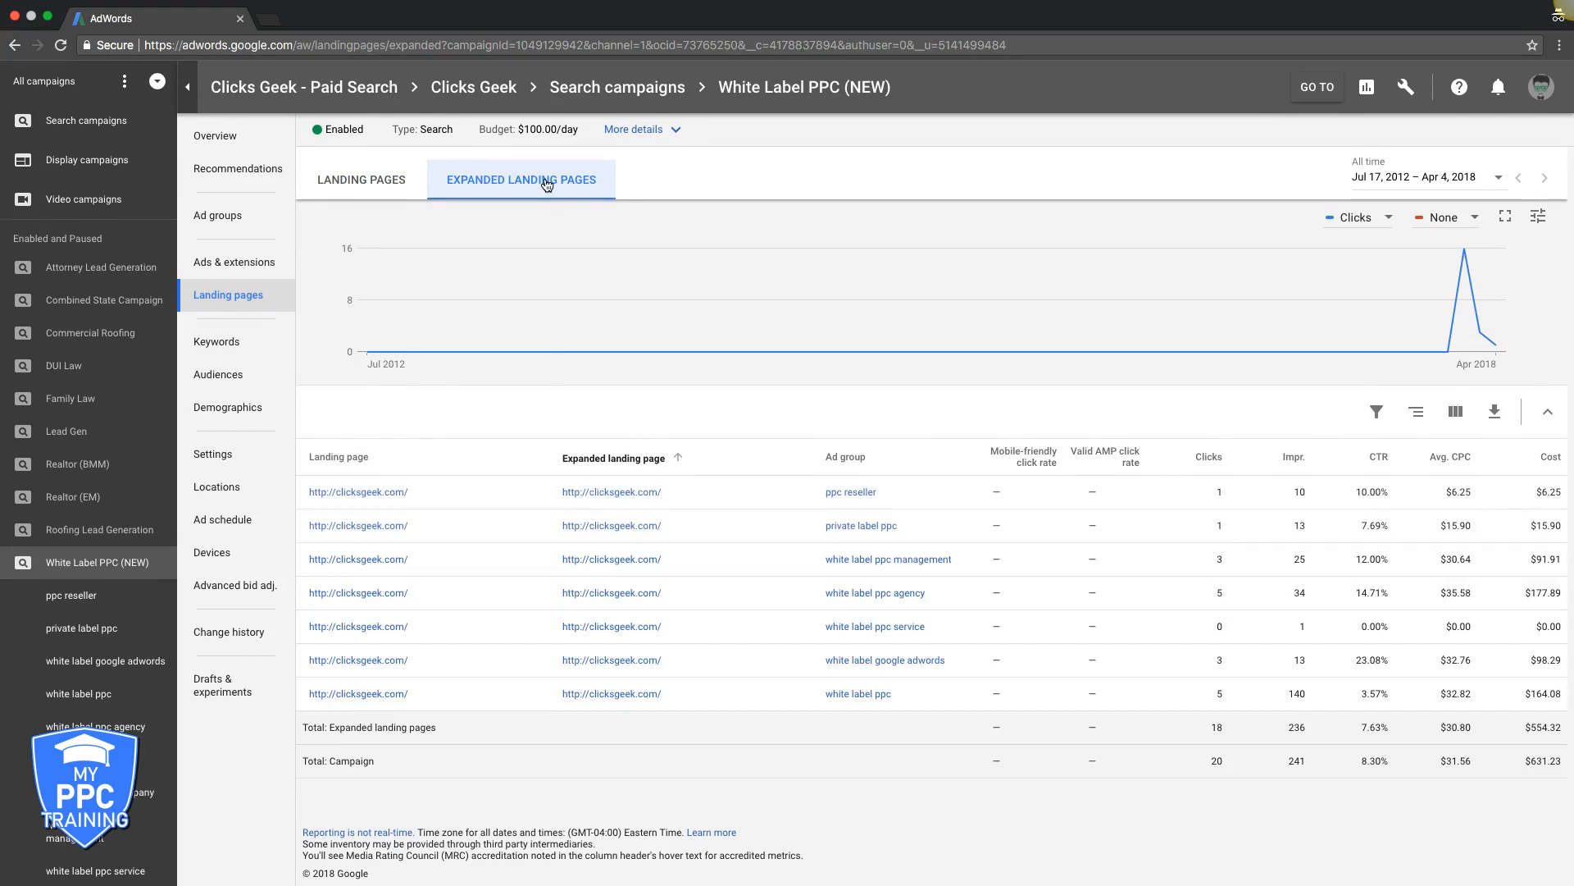
# Step: Review the campaign's search keywords, negative keywords and search terms reports
pyautogui.click(217, 345)
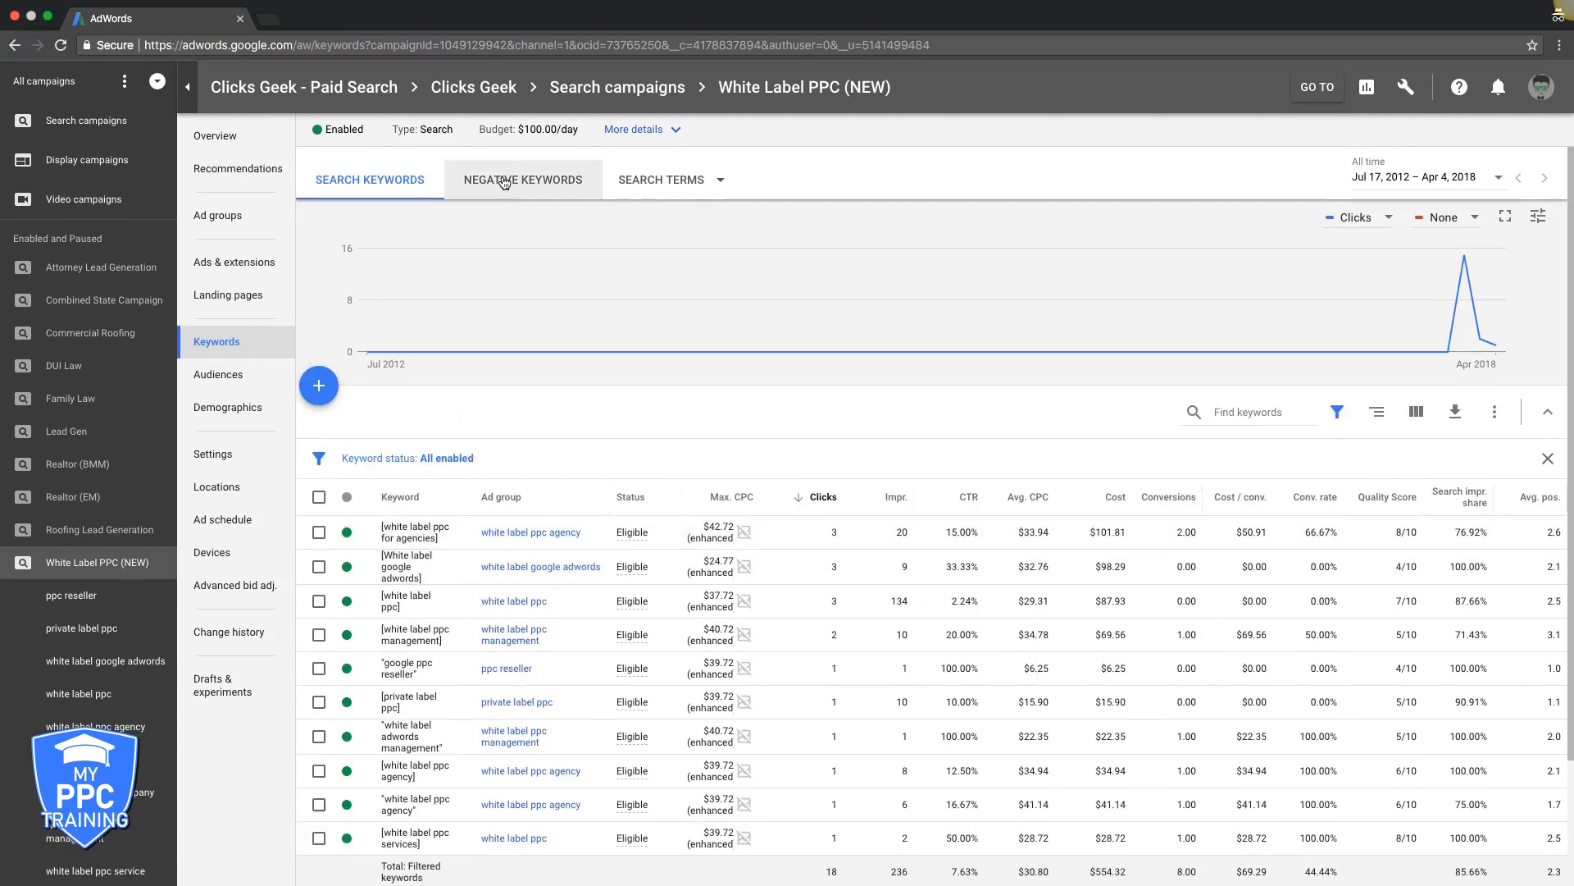
pyautogui.click(511, 182)
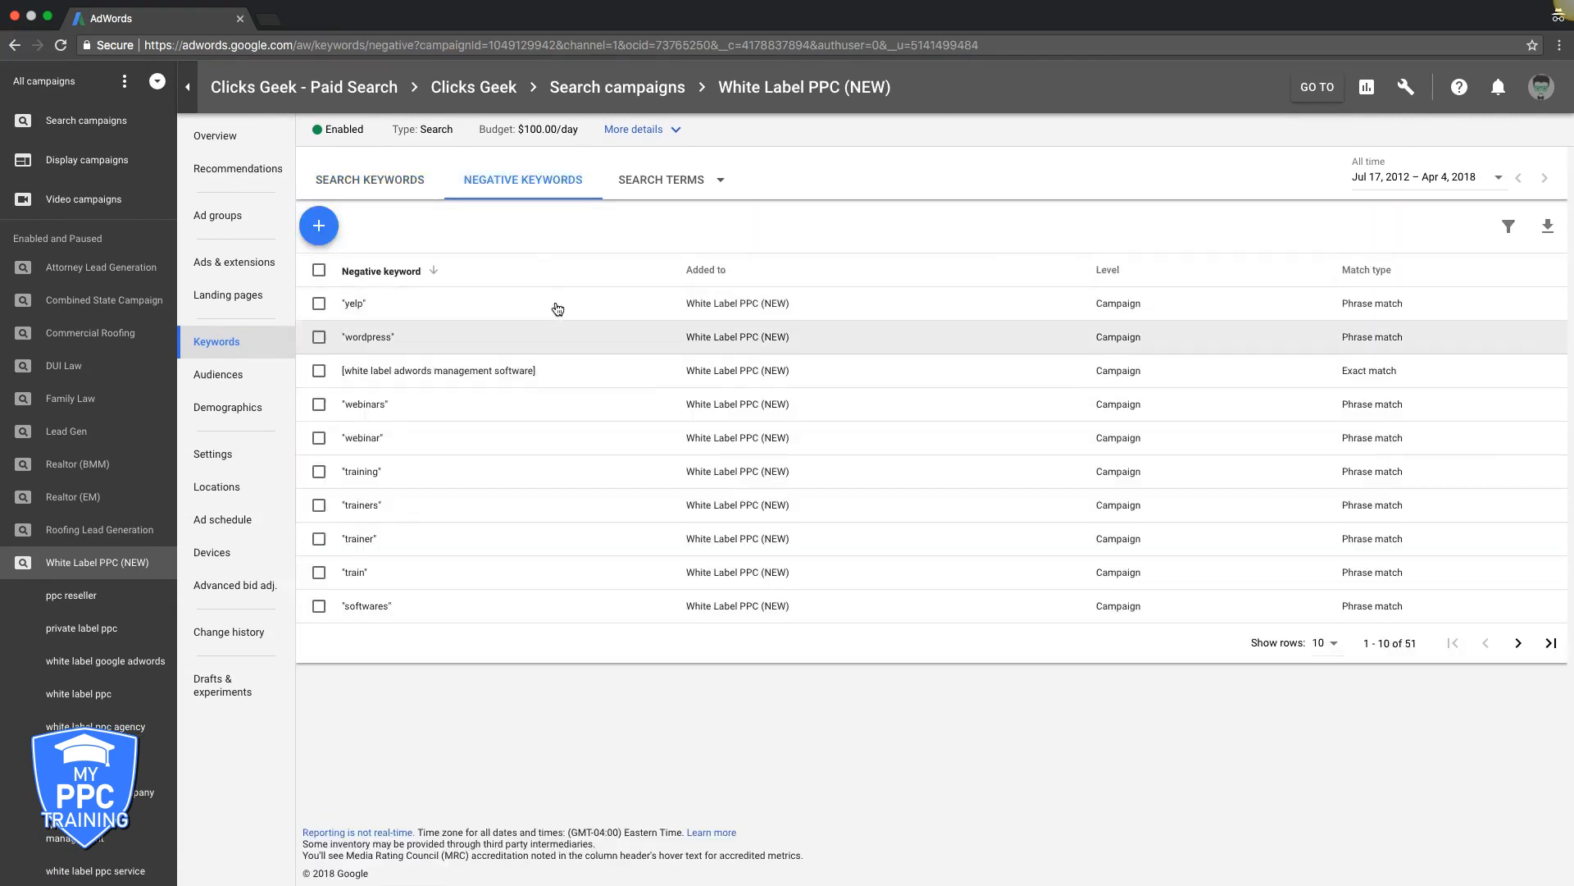
pyautogui.click(647, 188)
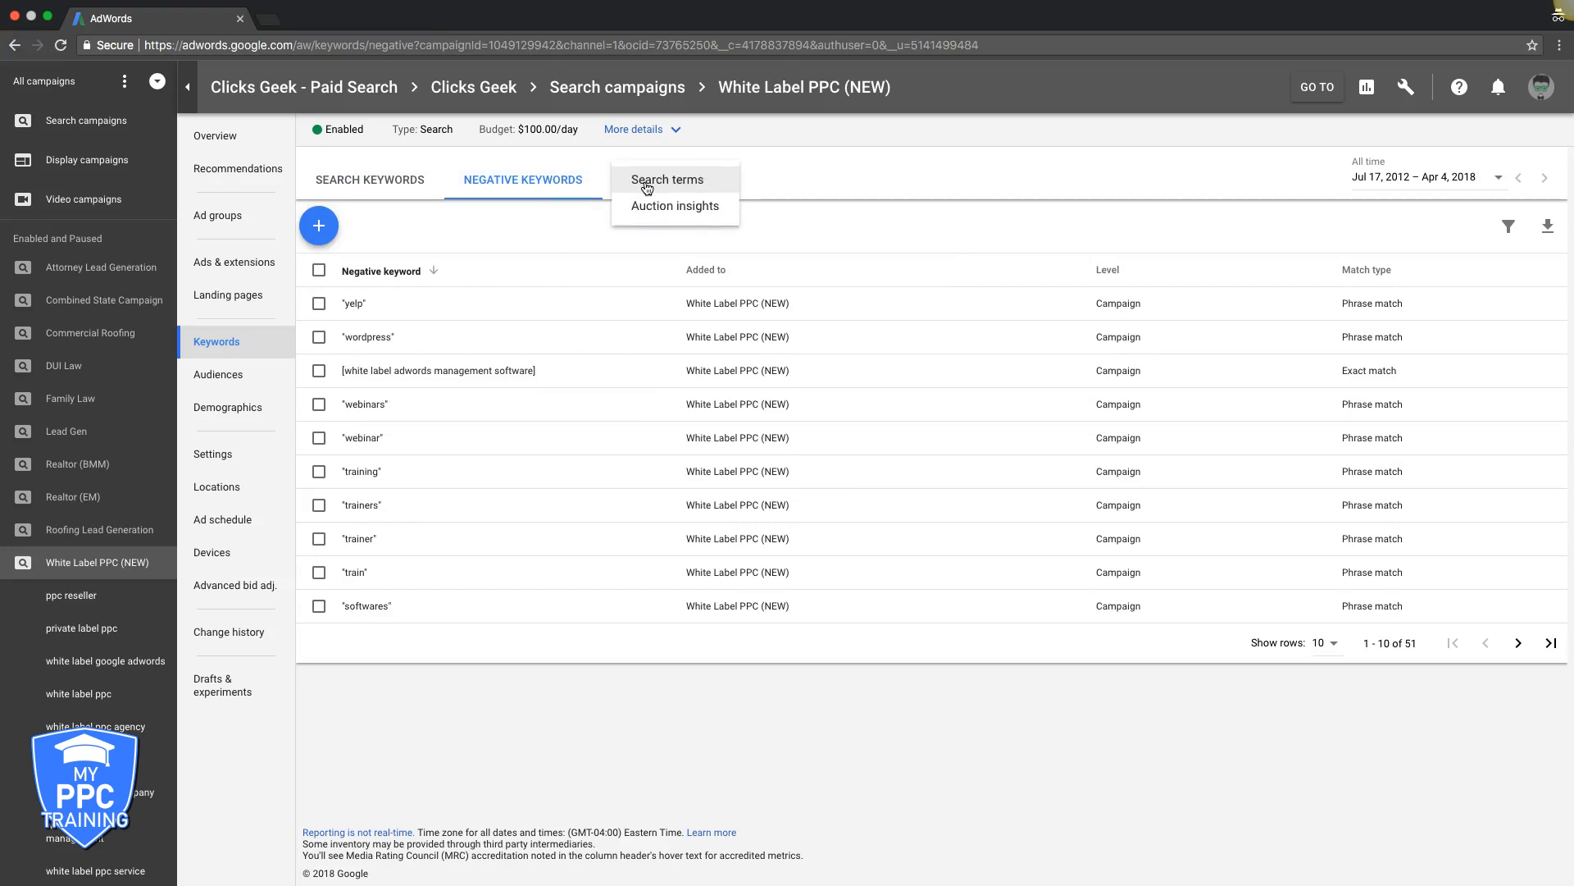
pyautogui.click(656, 185)
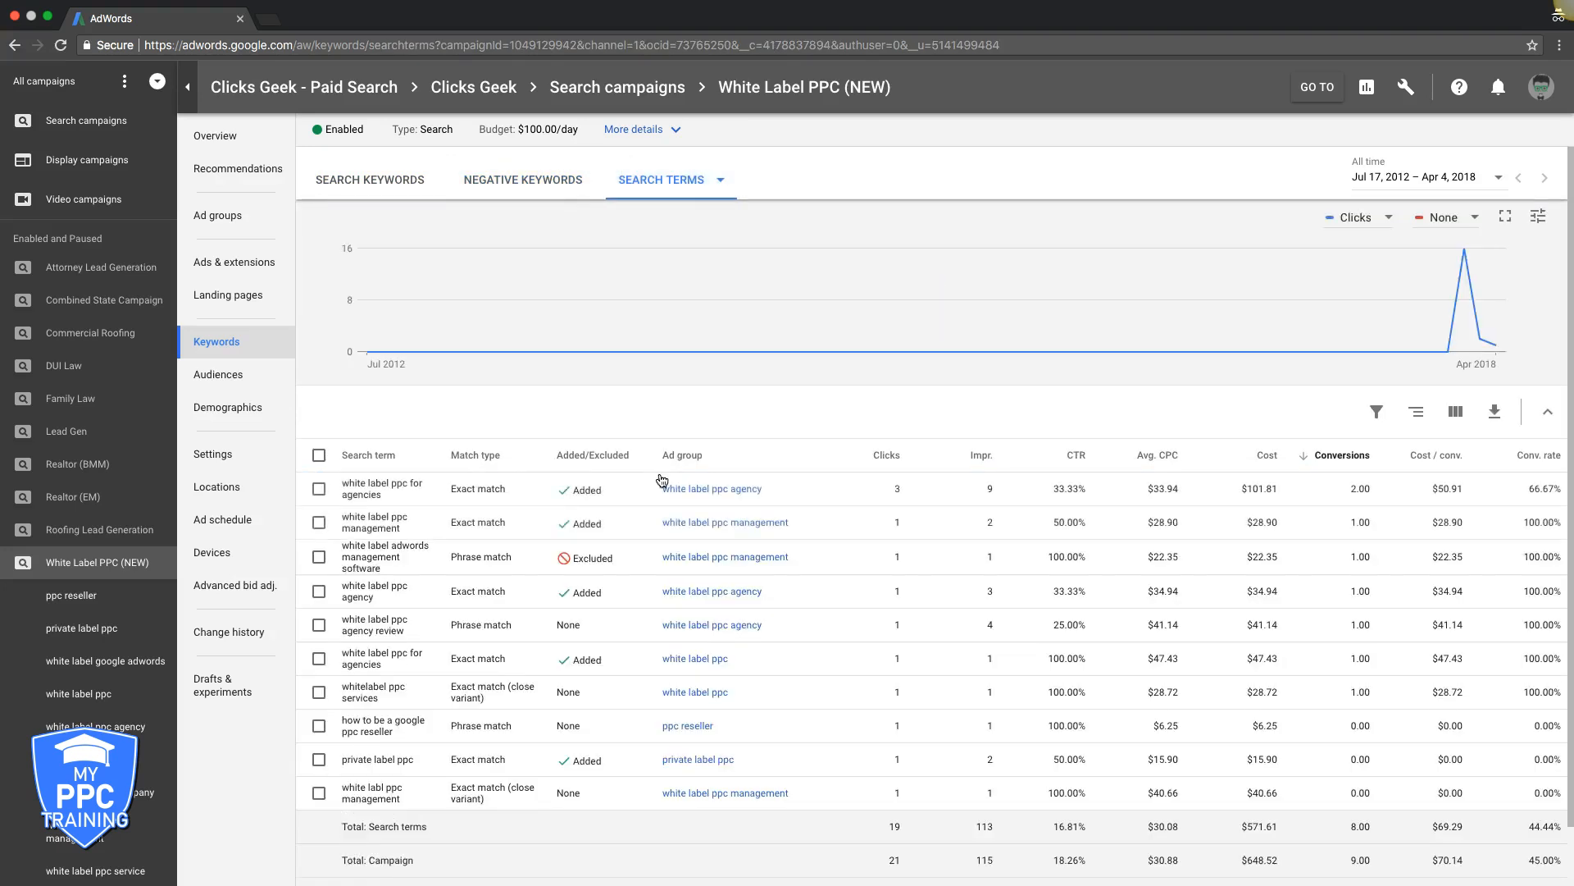
pyautogui.scroll(-3, 626, 520)
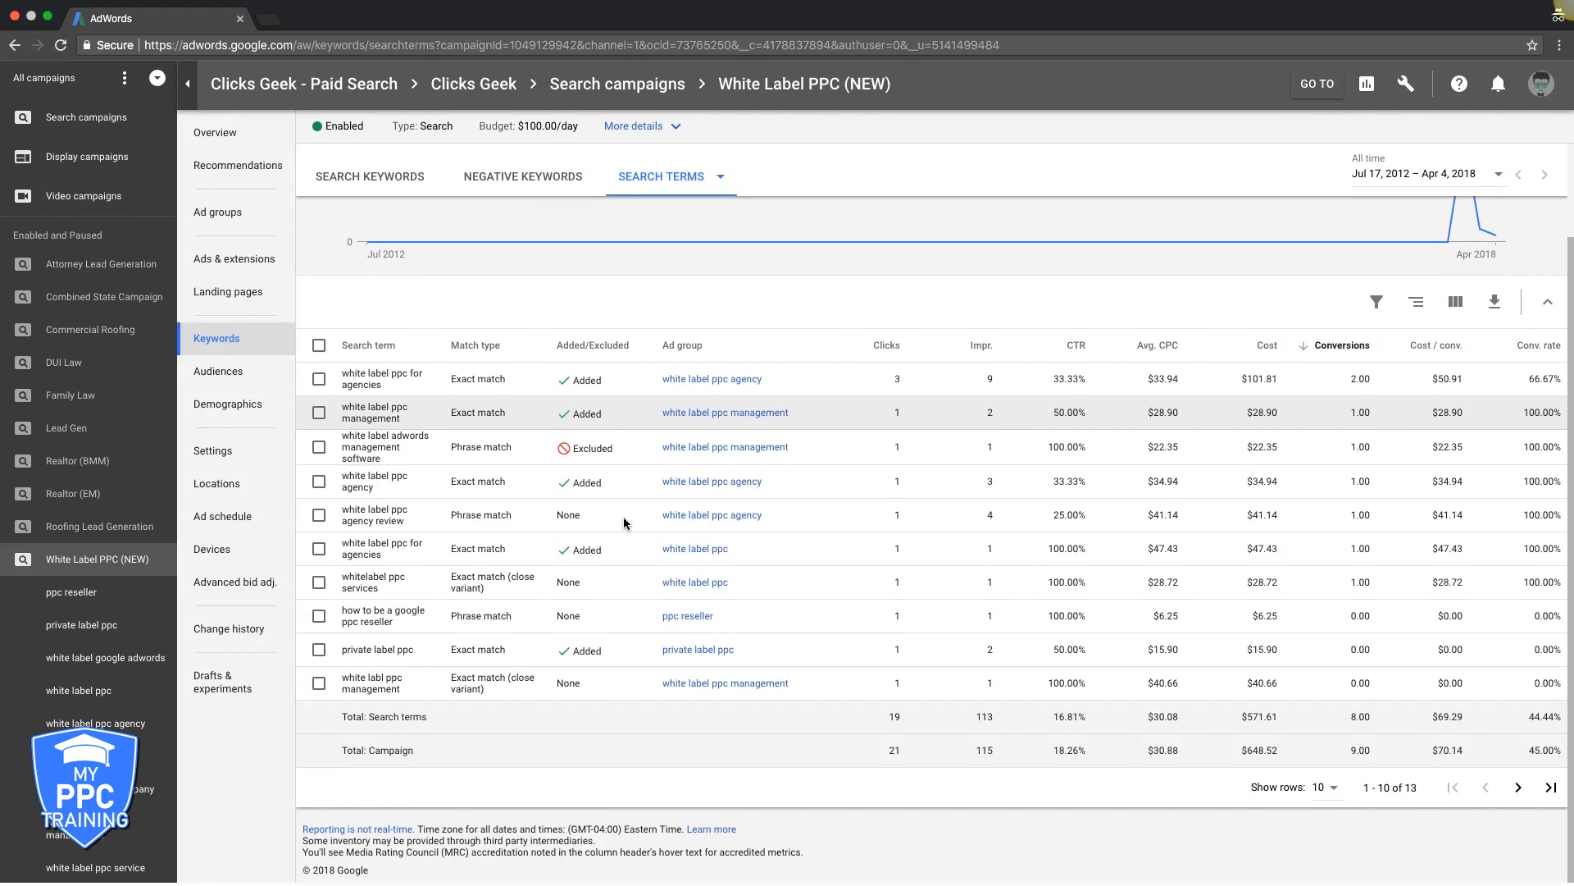
pyautogui.scroll(3, 625, 523)
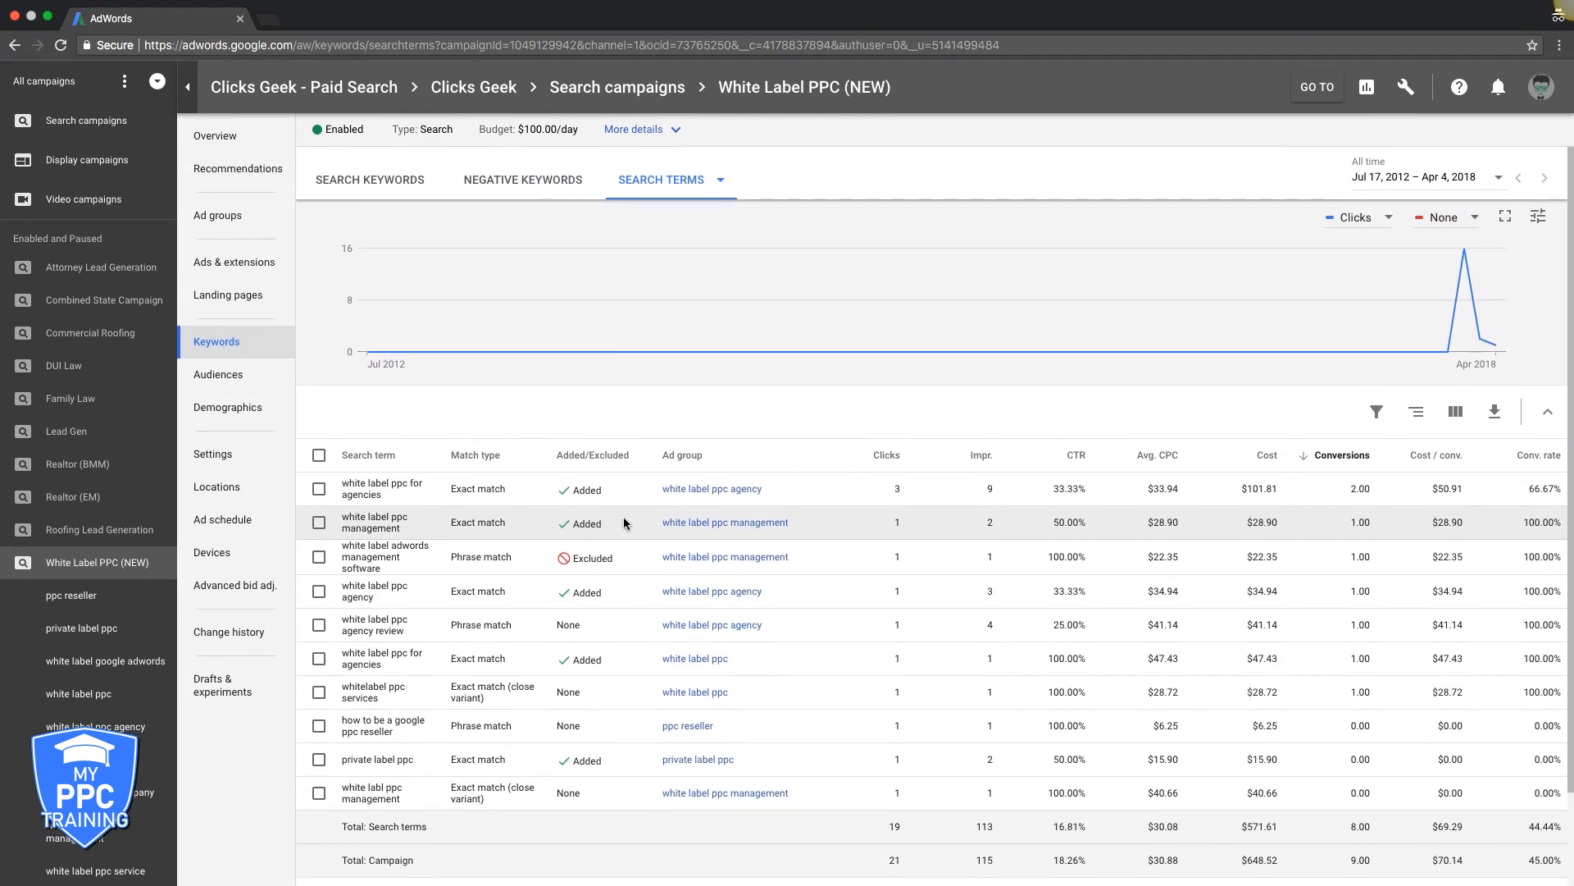
# Step: Examine the campaign's audiences and the form for adding audiences, keeping them assigned at campaign level
pyautogui.click(239, 388)
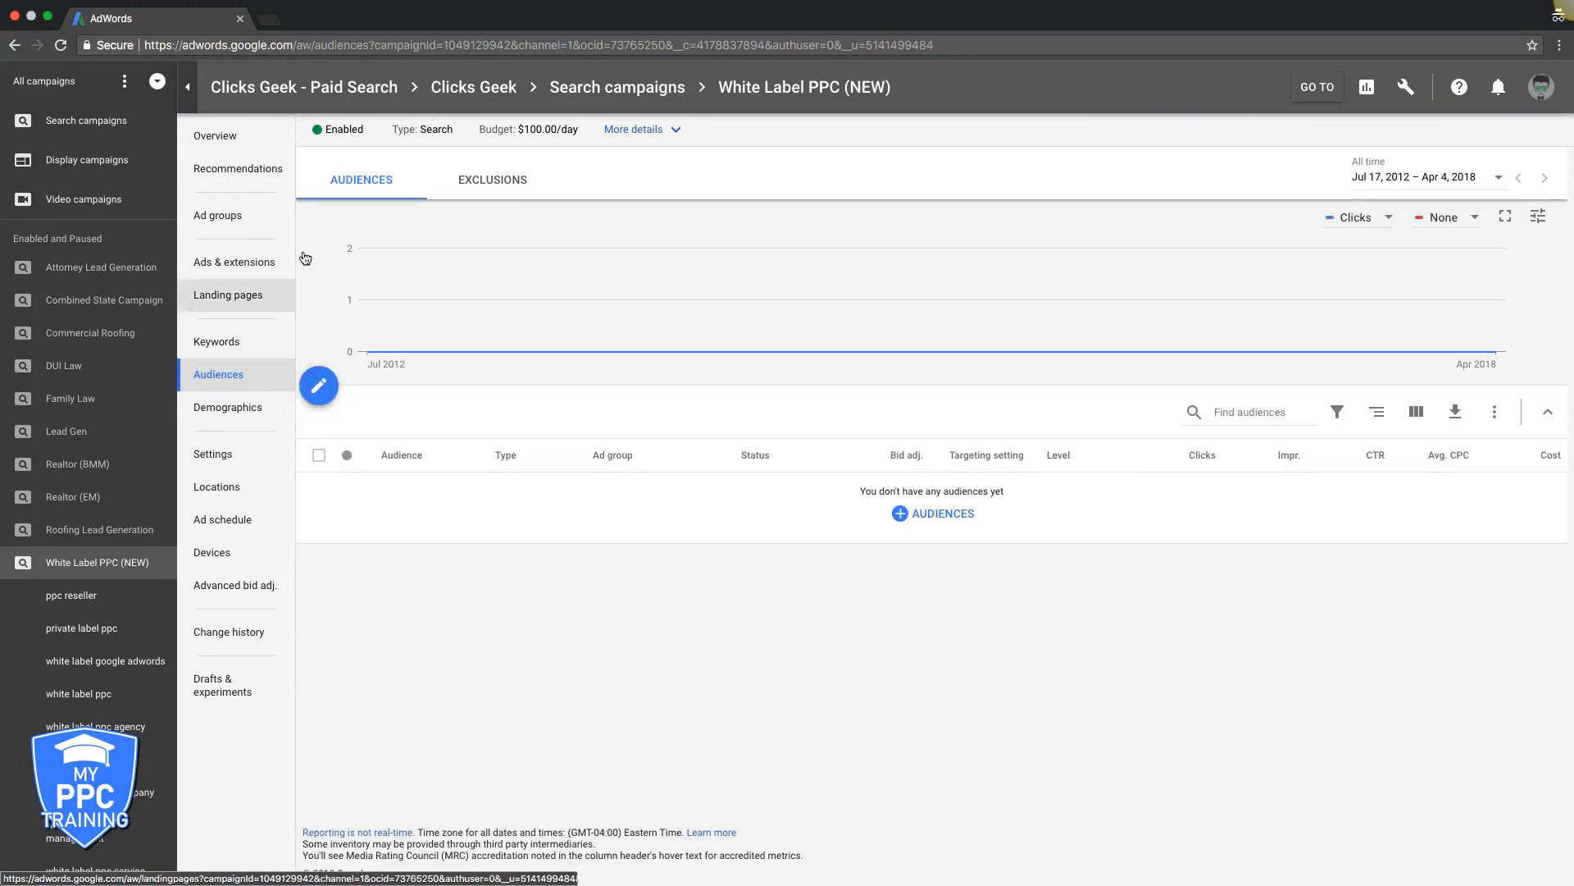
pyautogui.click(922, 516)
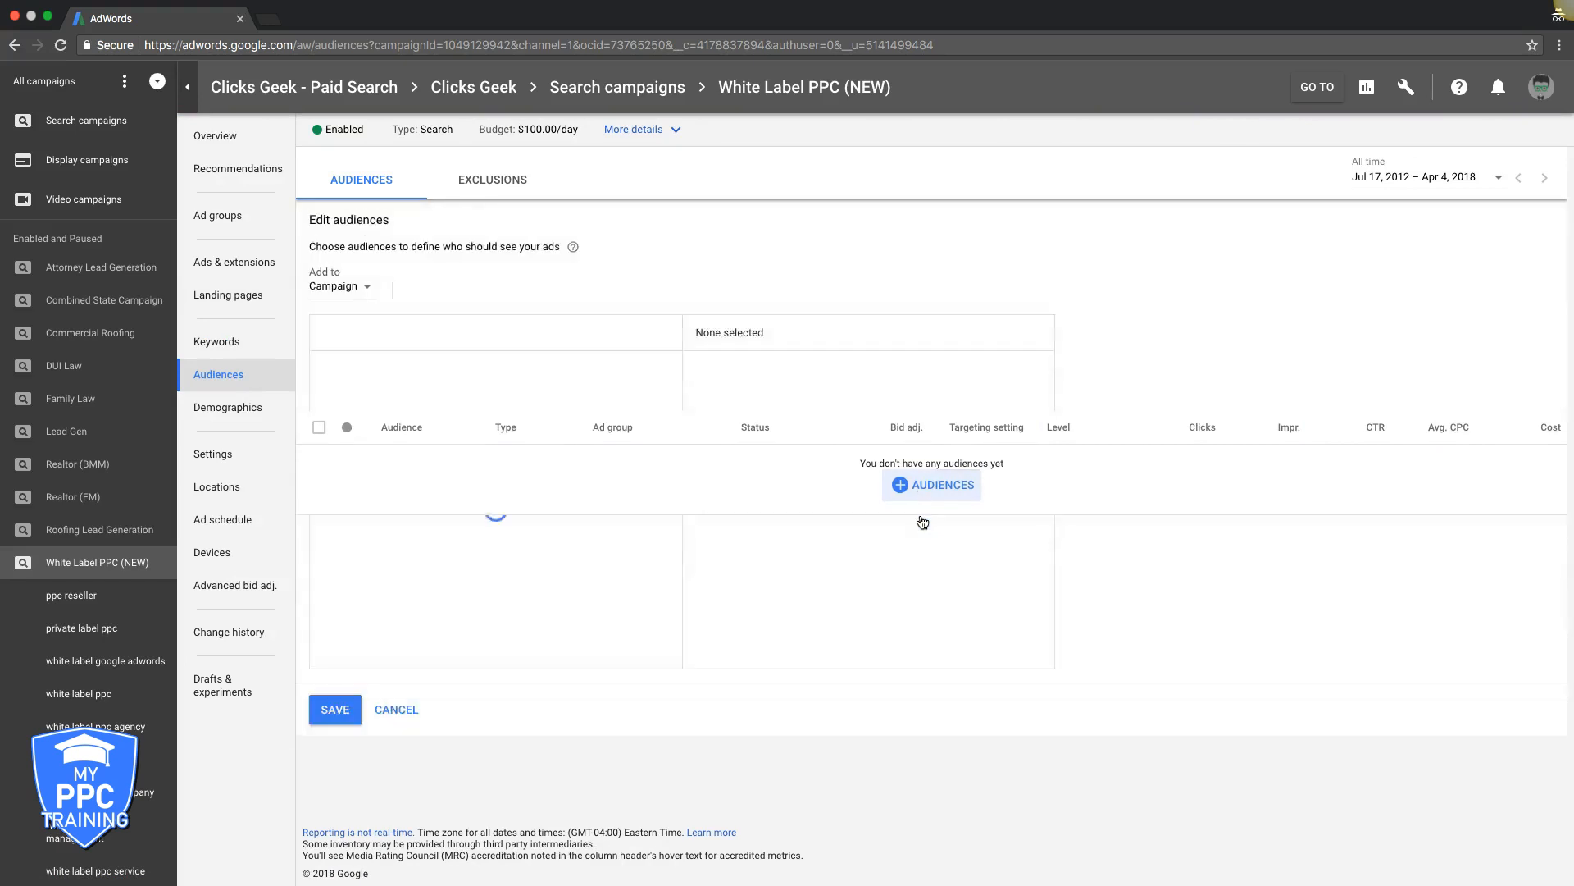
pyautogui.click(337, 287)
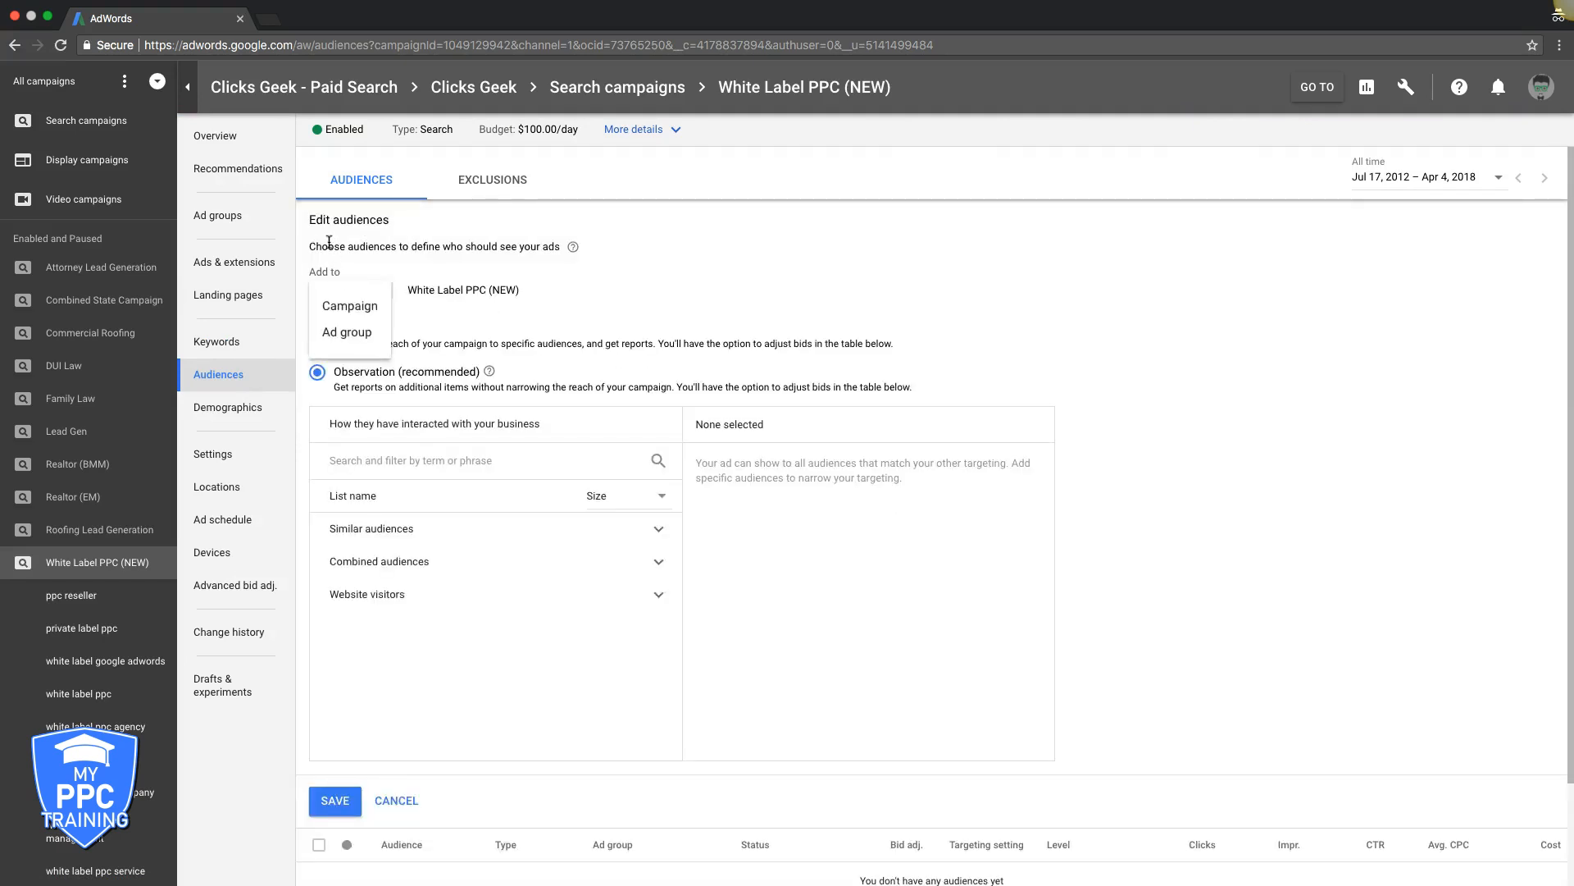
pyautogui.click(350, 305)
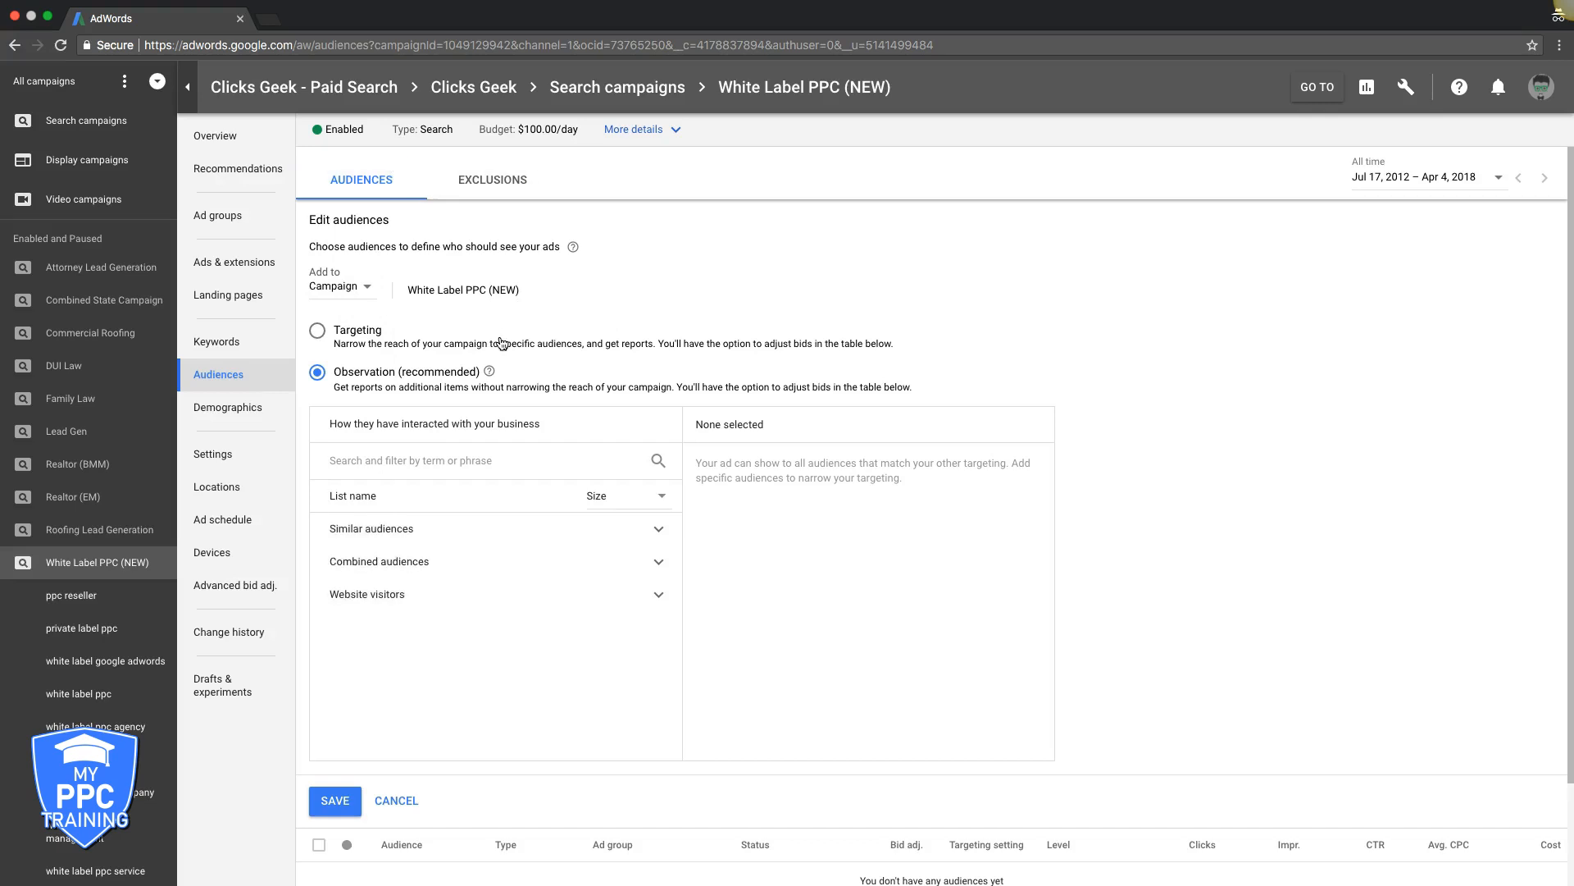
# Step: Examine the campaign's audience exclusions and the exclusion form without saving anything
pyautogui.click(496, 180)
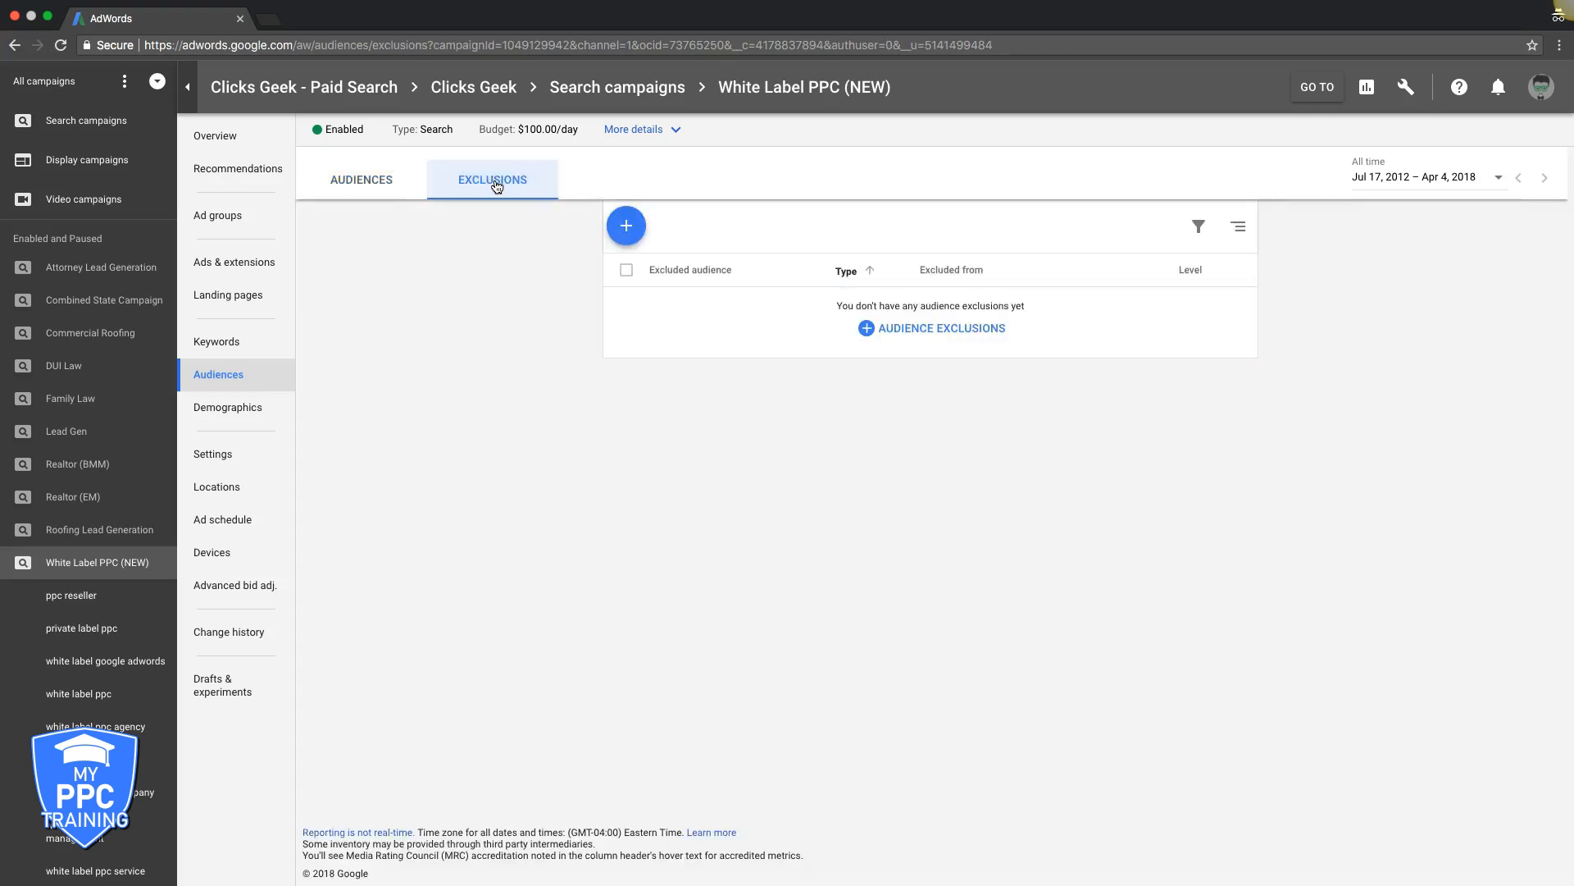
pyautogui.click(935, 332)
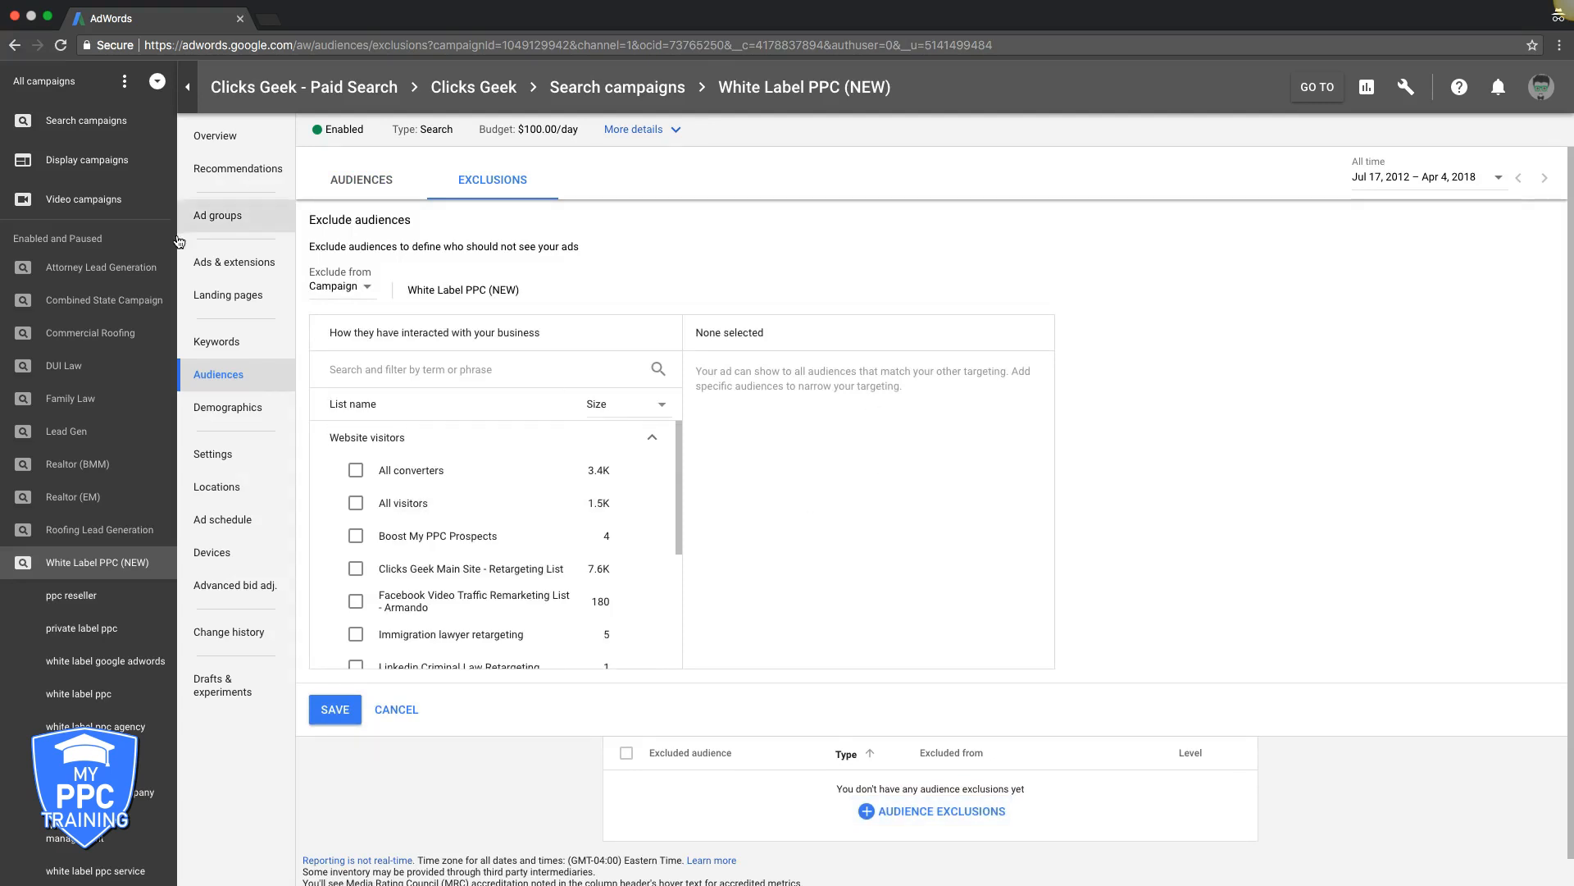
pyautogui.click(397, 710)
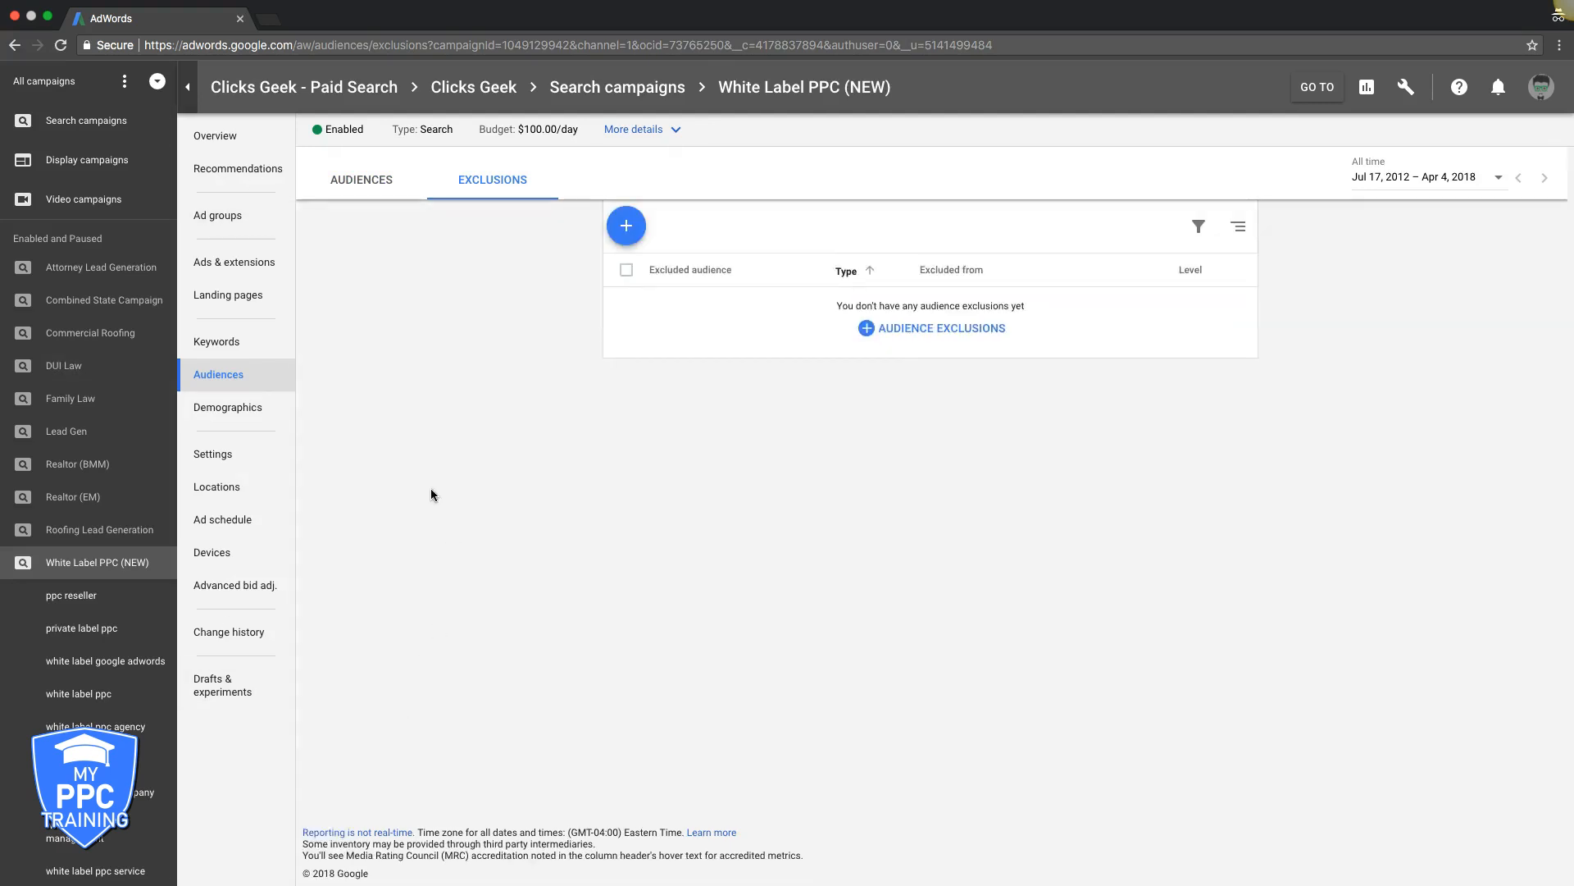
# Step: Review the campaign's demographics reports for age, household income and gender, including the additional report options
pyautogui.click(233, 410)
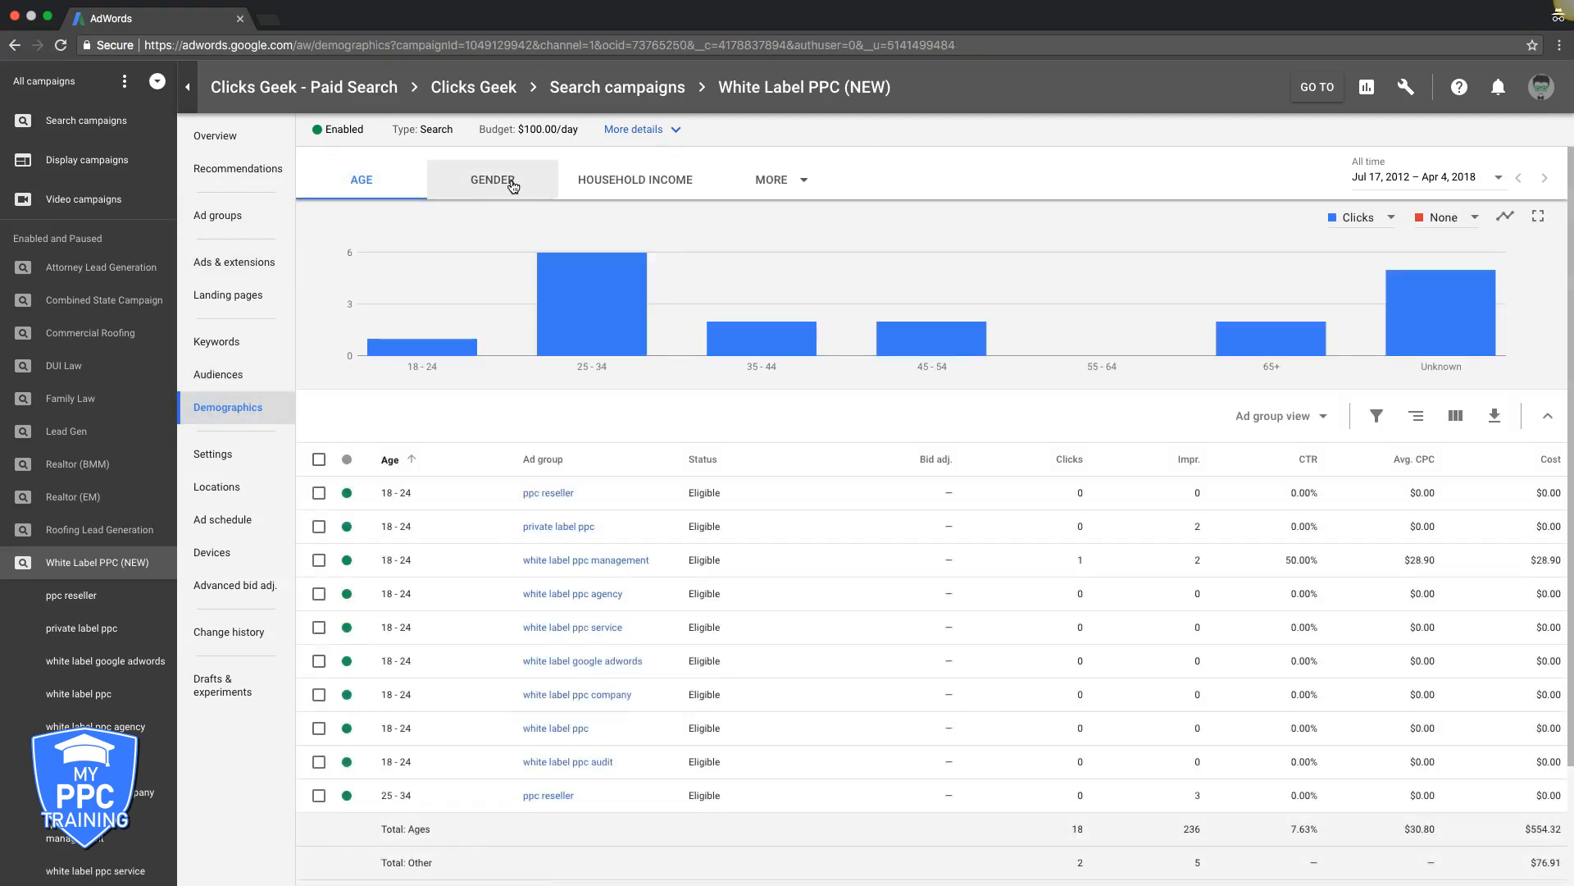
pyautogui.click(807, 185)
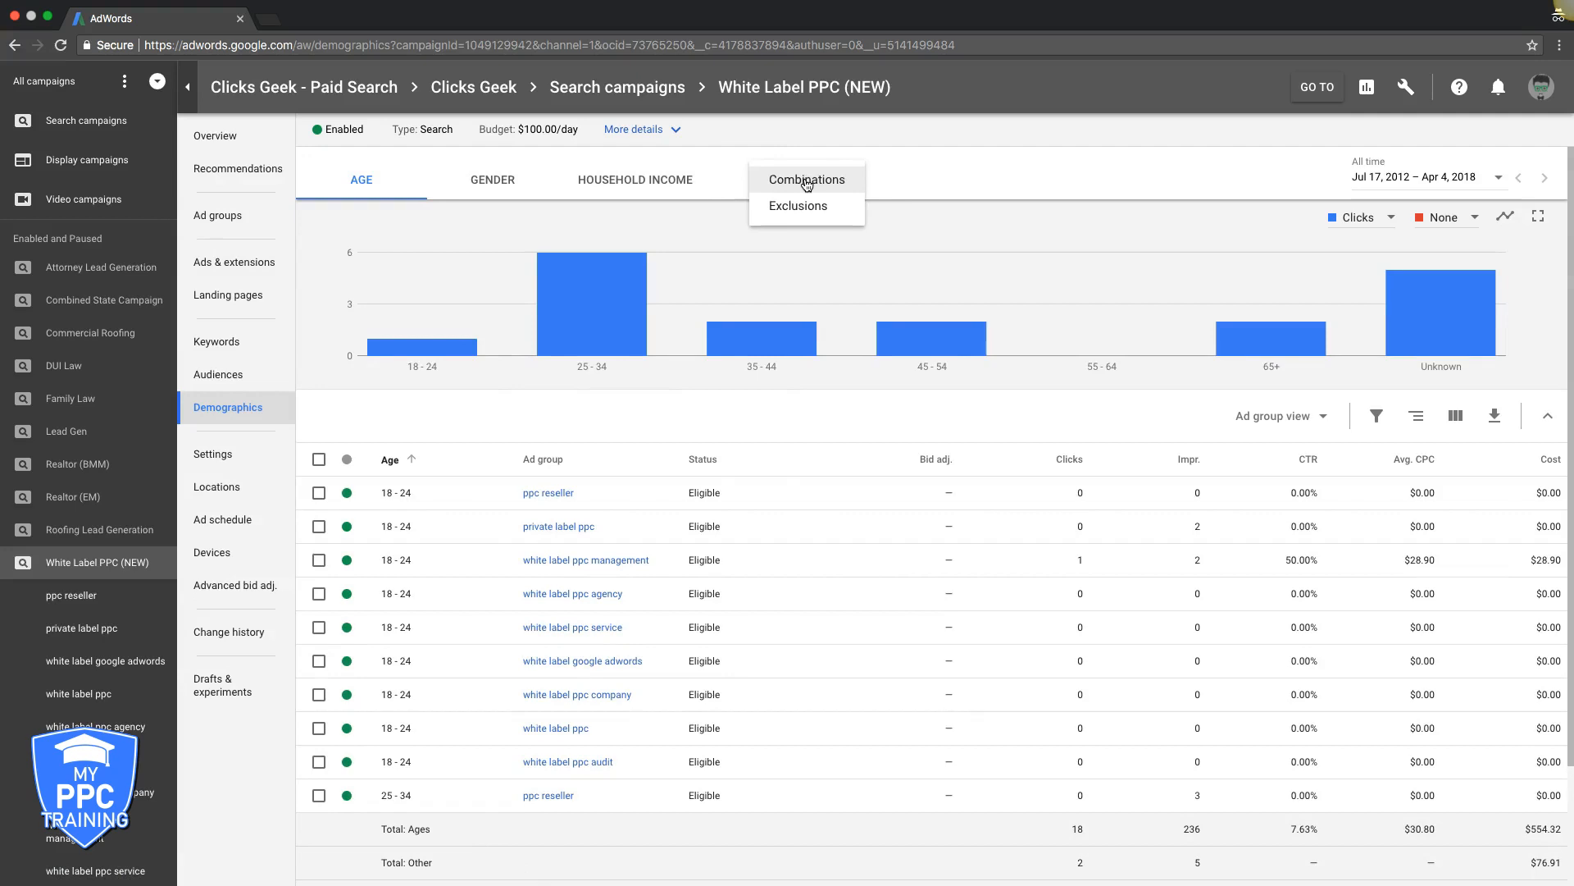
pyautogui.click(637, 187)
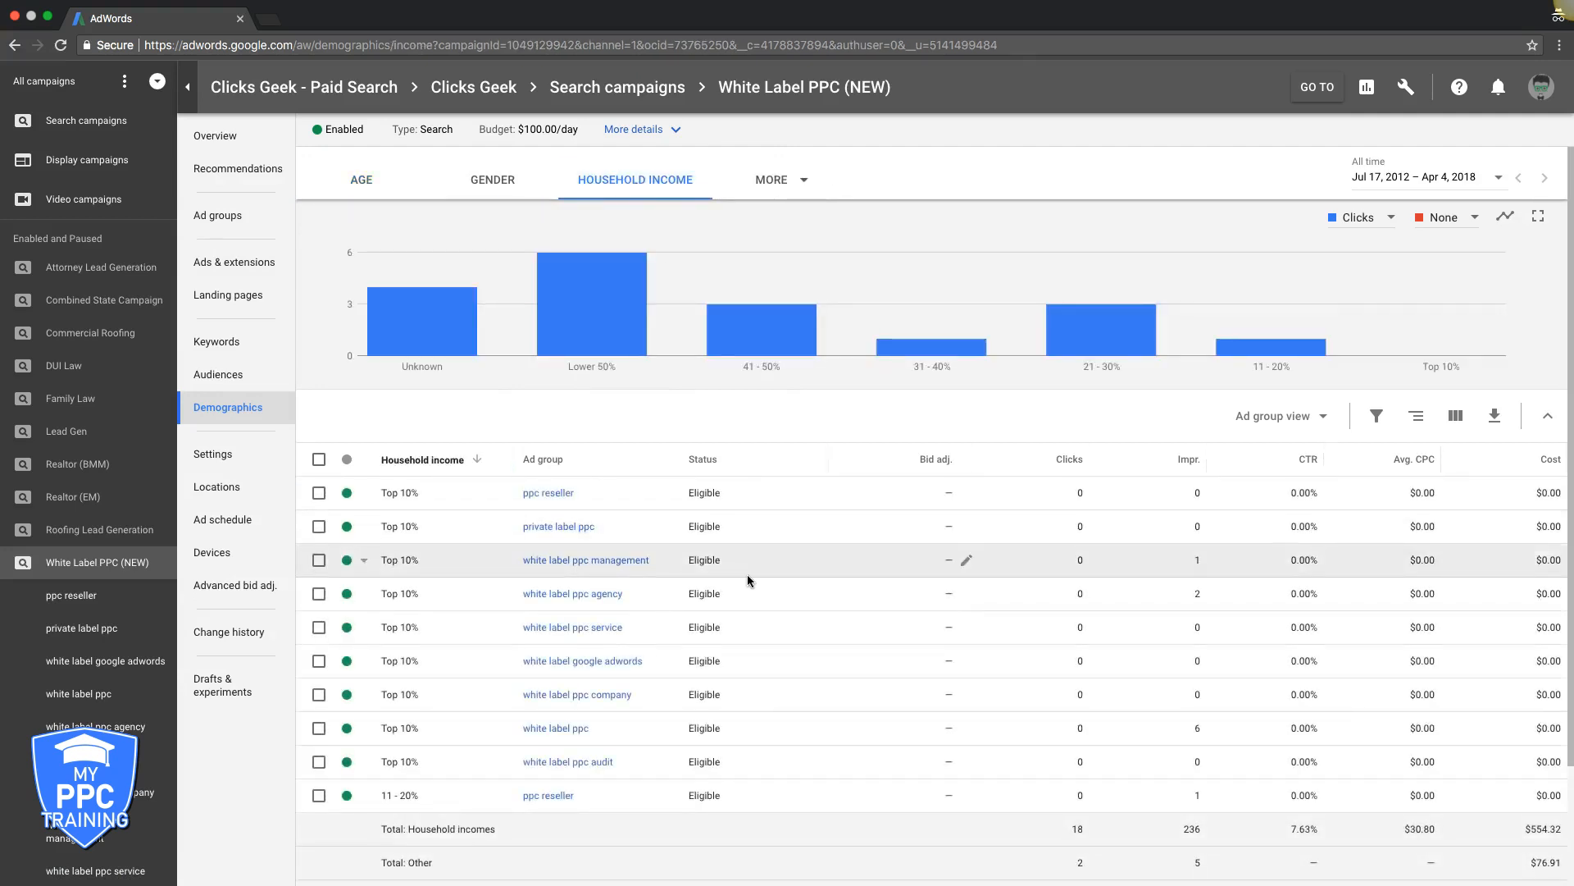
pyautogui.scroll(-3, 747, 574)
pyautogui.scroll(3, 746, 574)
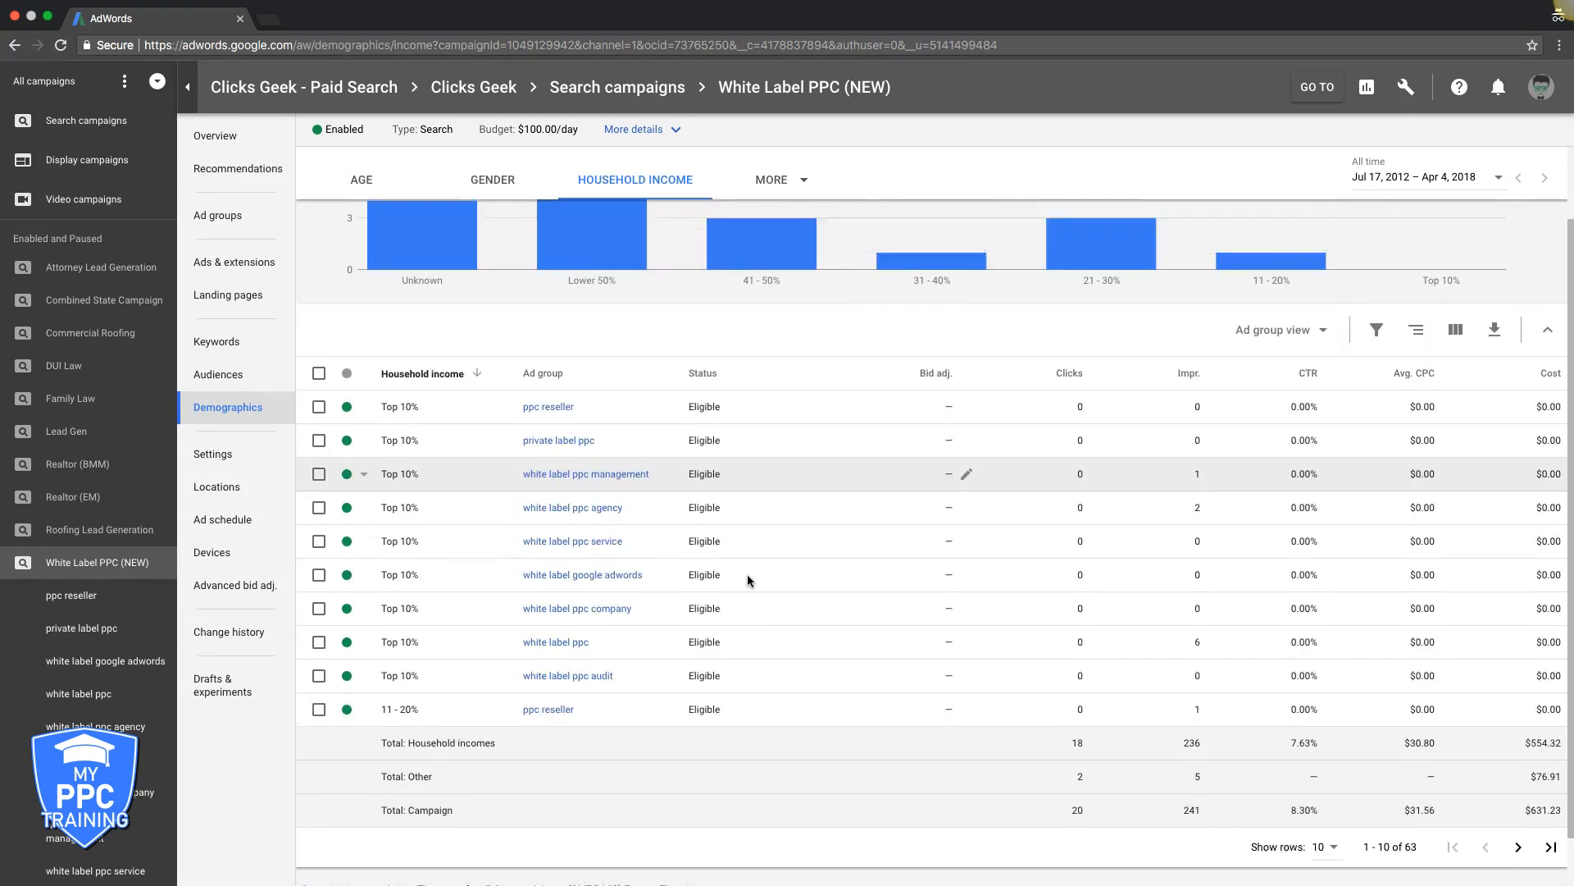
pyautogui.click(494, 185)
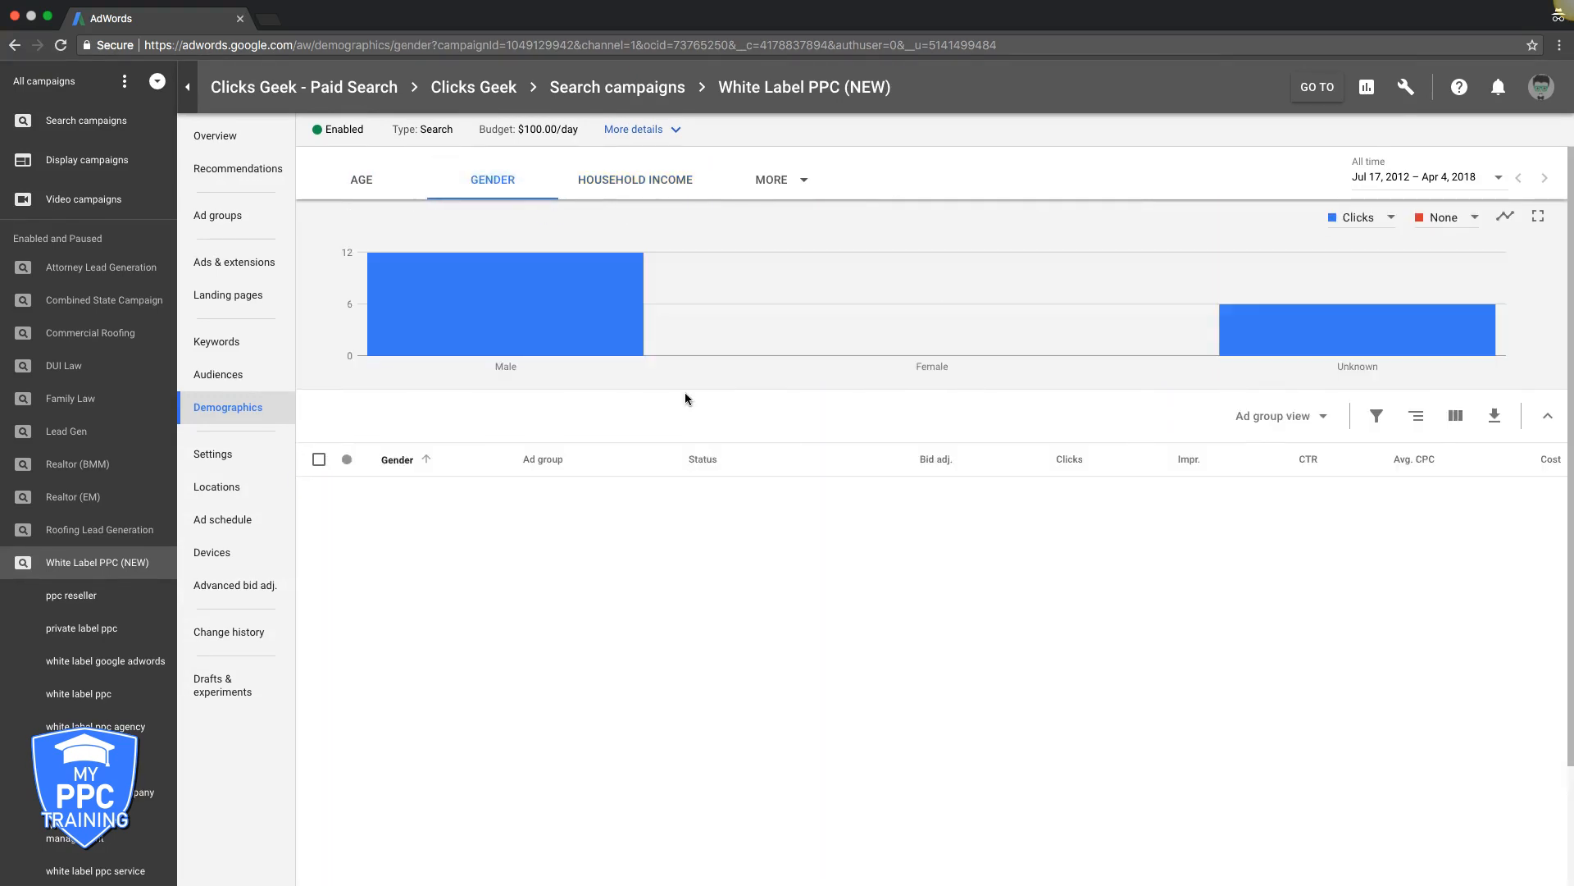
pyautogui.click(420, 188)
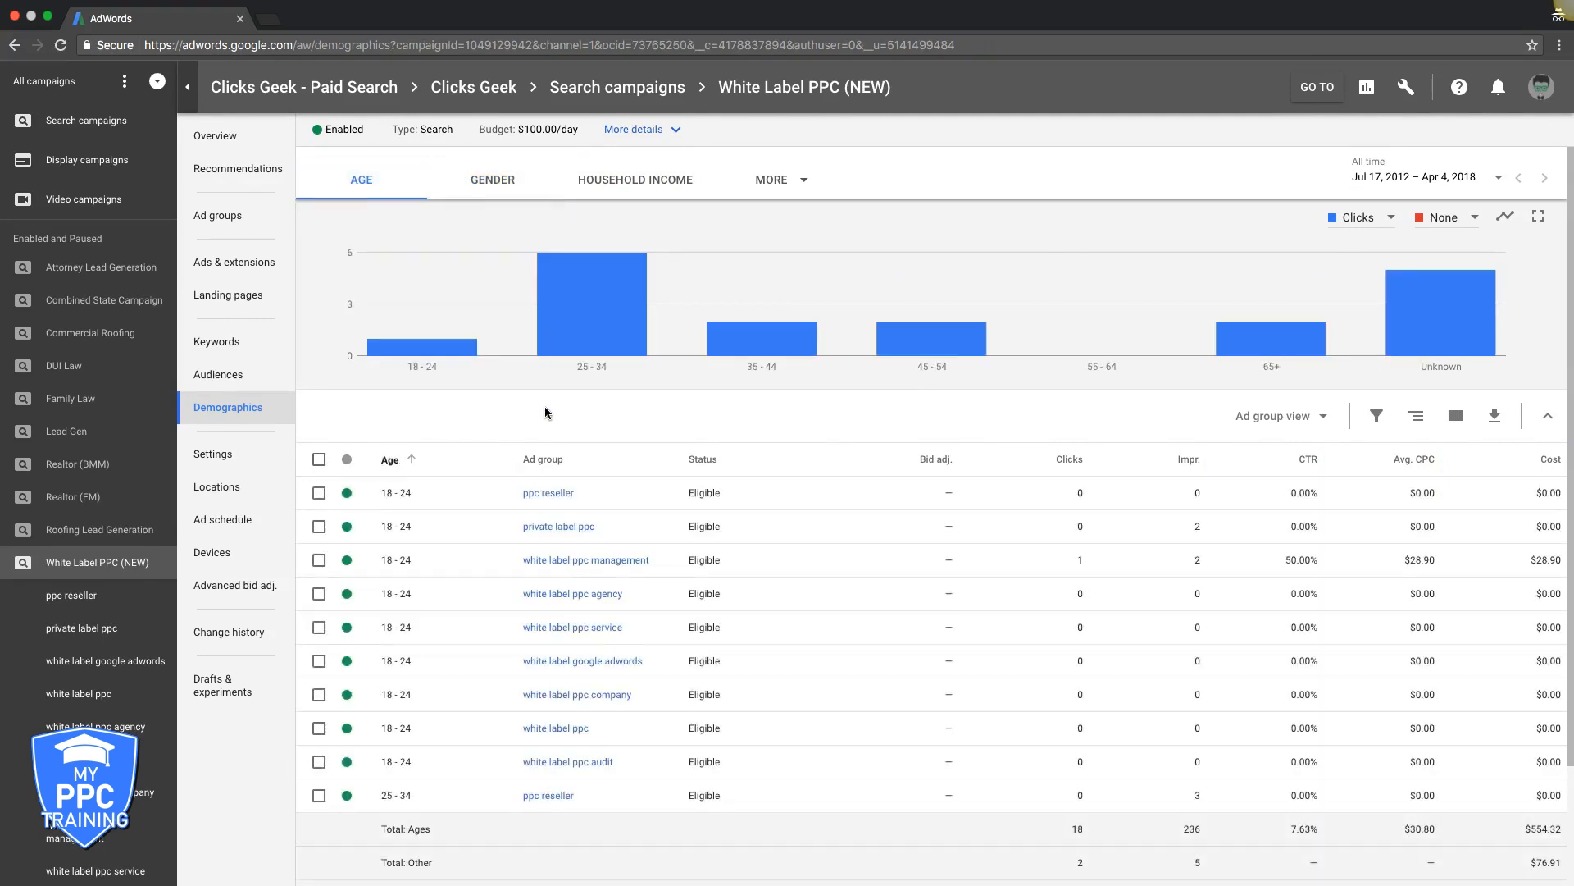
# Step: Show all campaign settings, including the additional ones, and examine the goal and network options without changing them
pyautogui.click(226, 463)
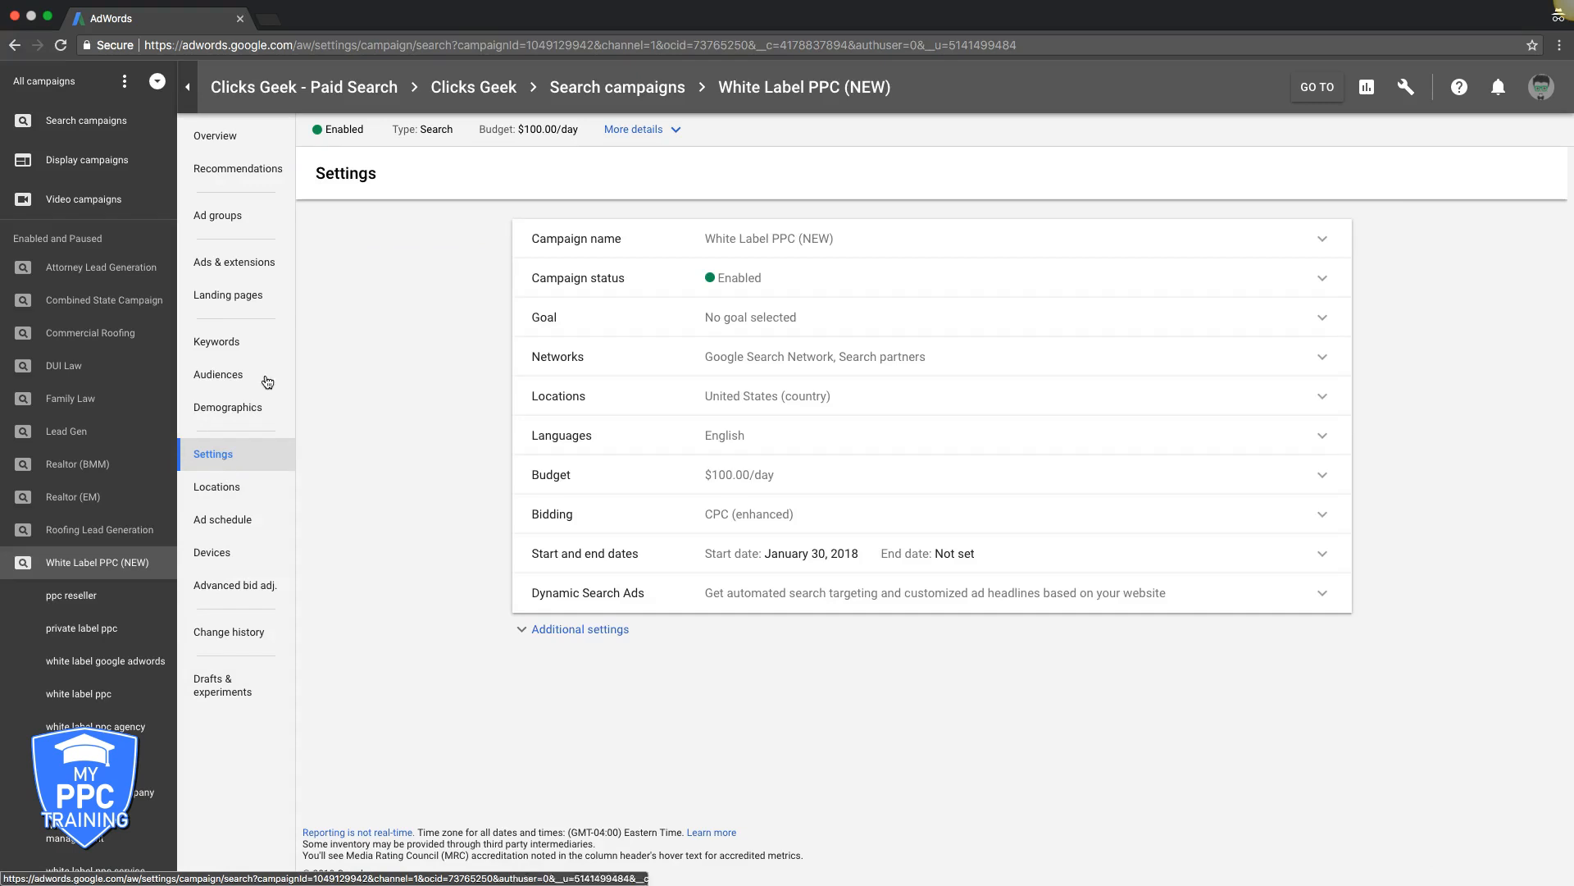
pyautogui.click(605, 631)
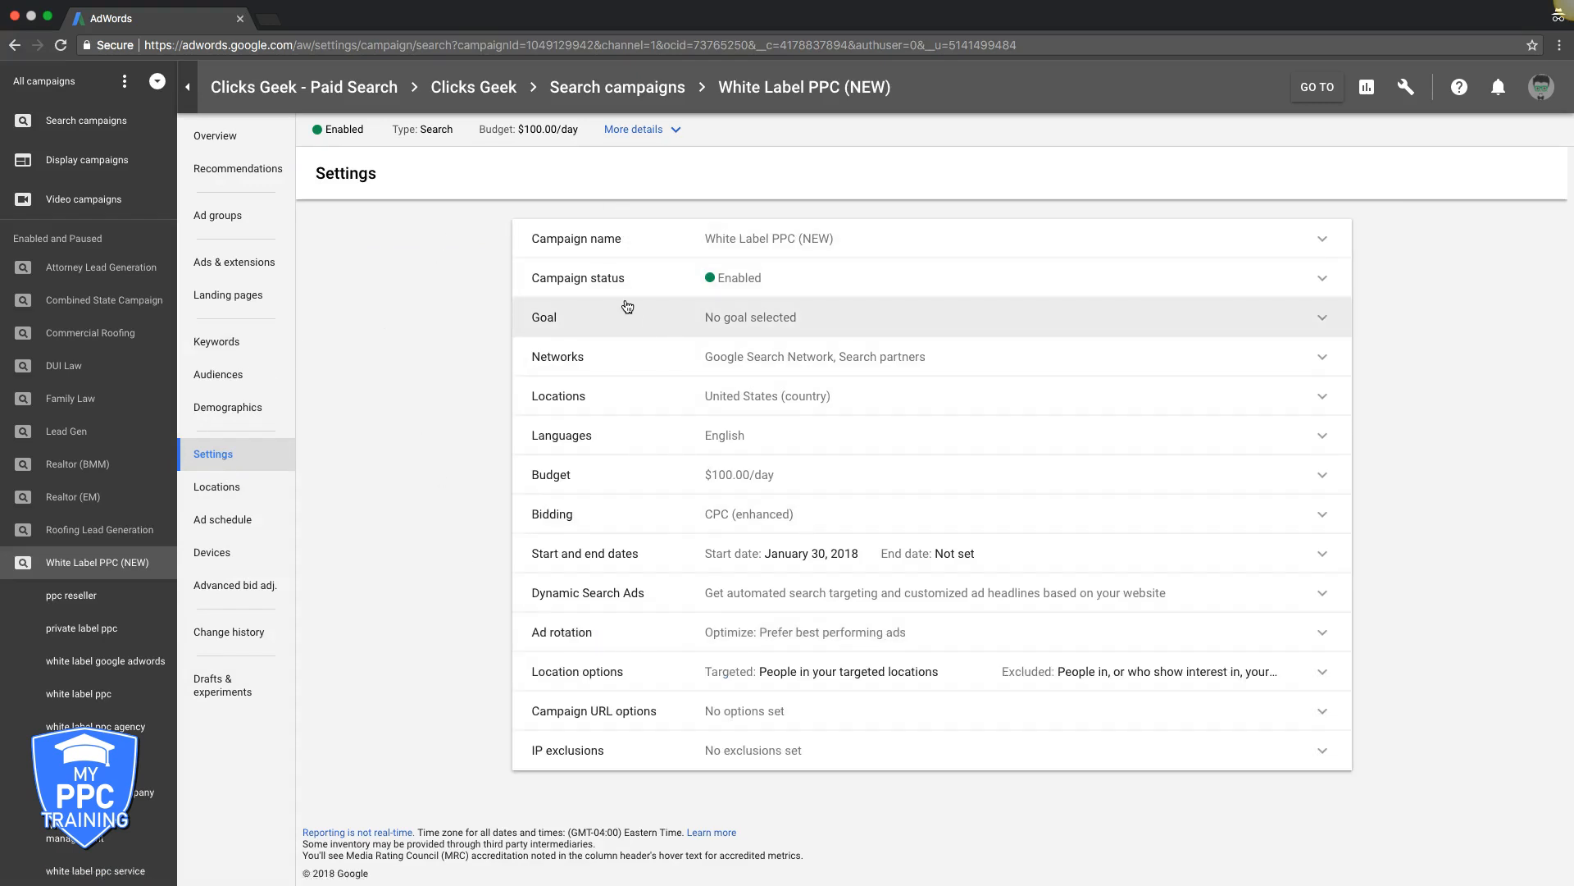
pyautogui.click(1322, 320)
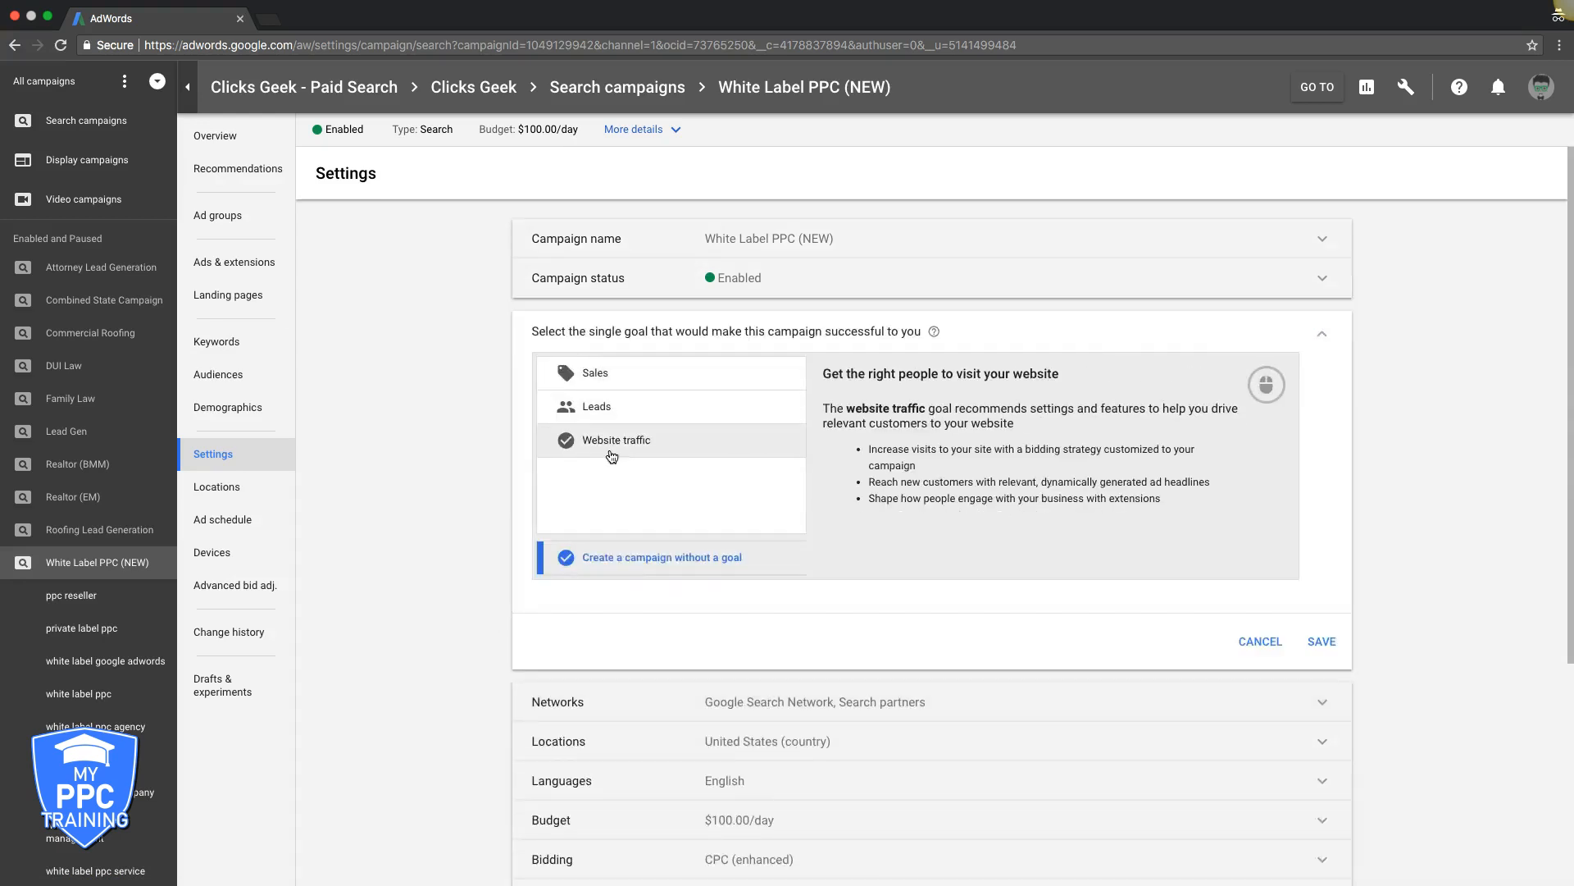
pyautogui.click(1256, 642)
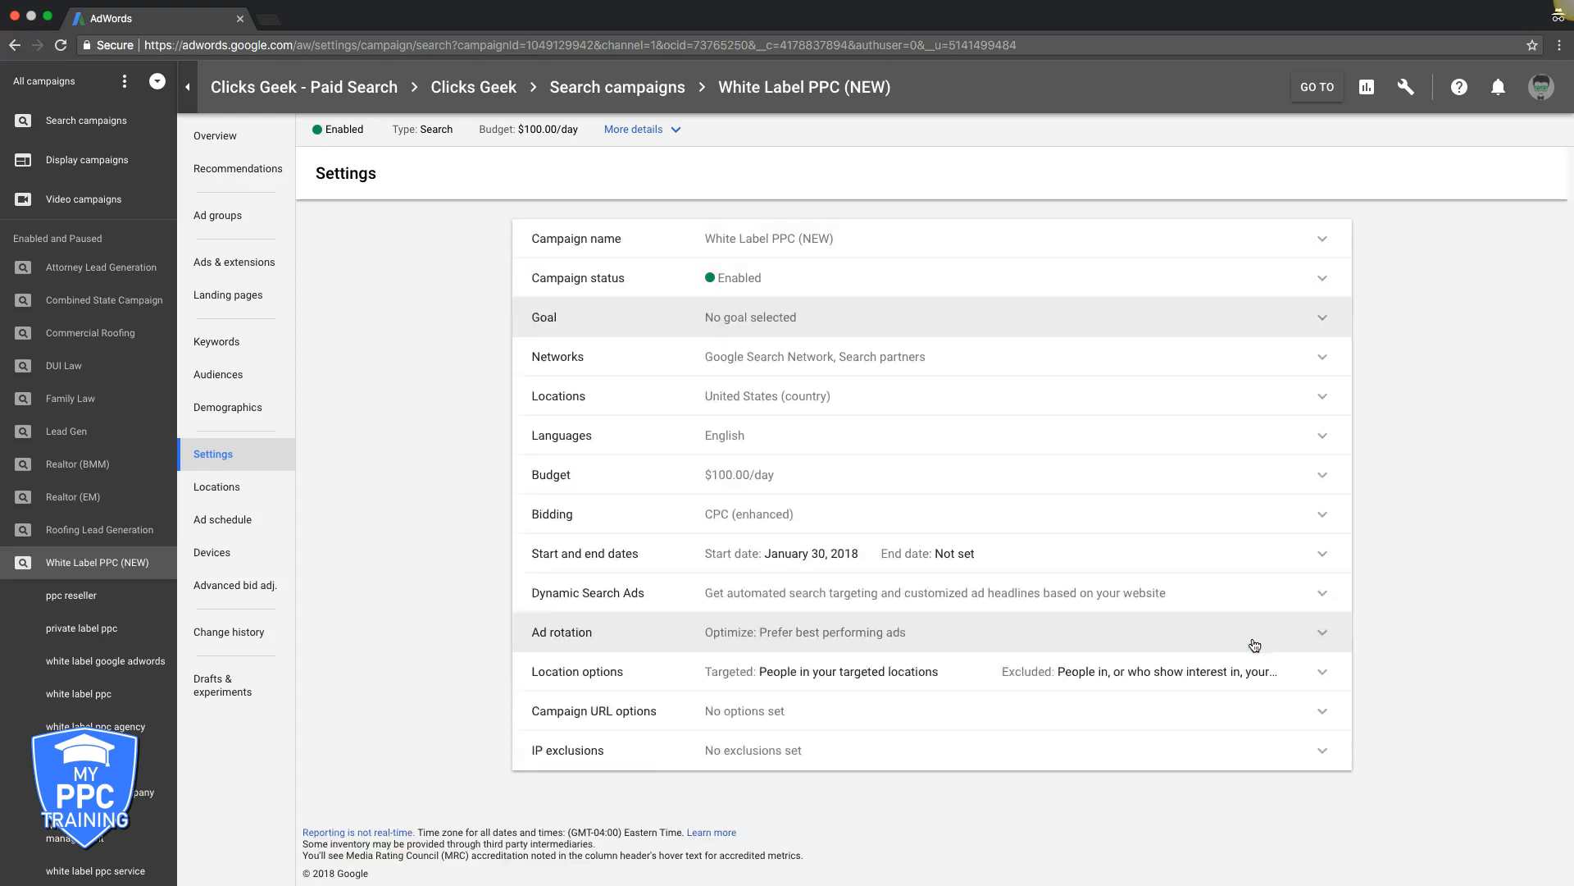
pyautogui.click(911, 371)
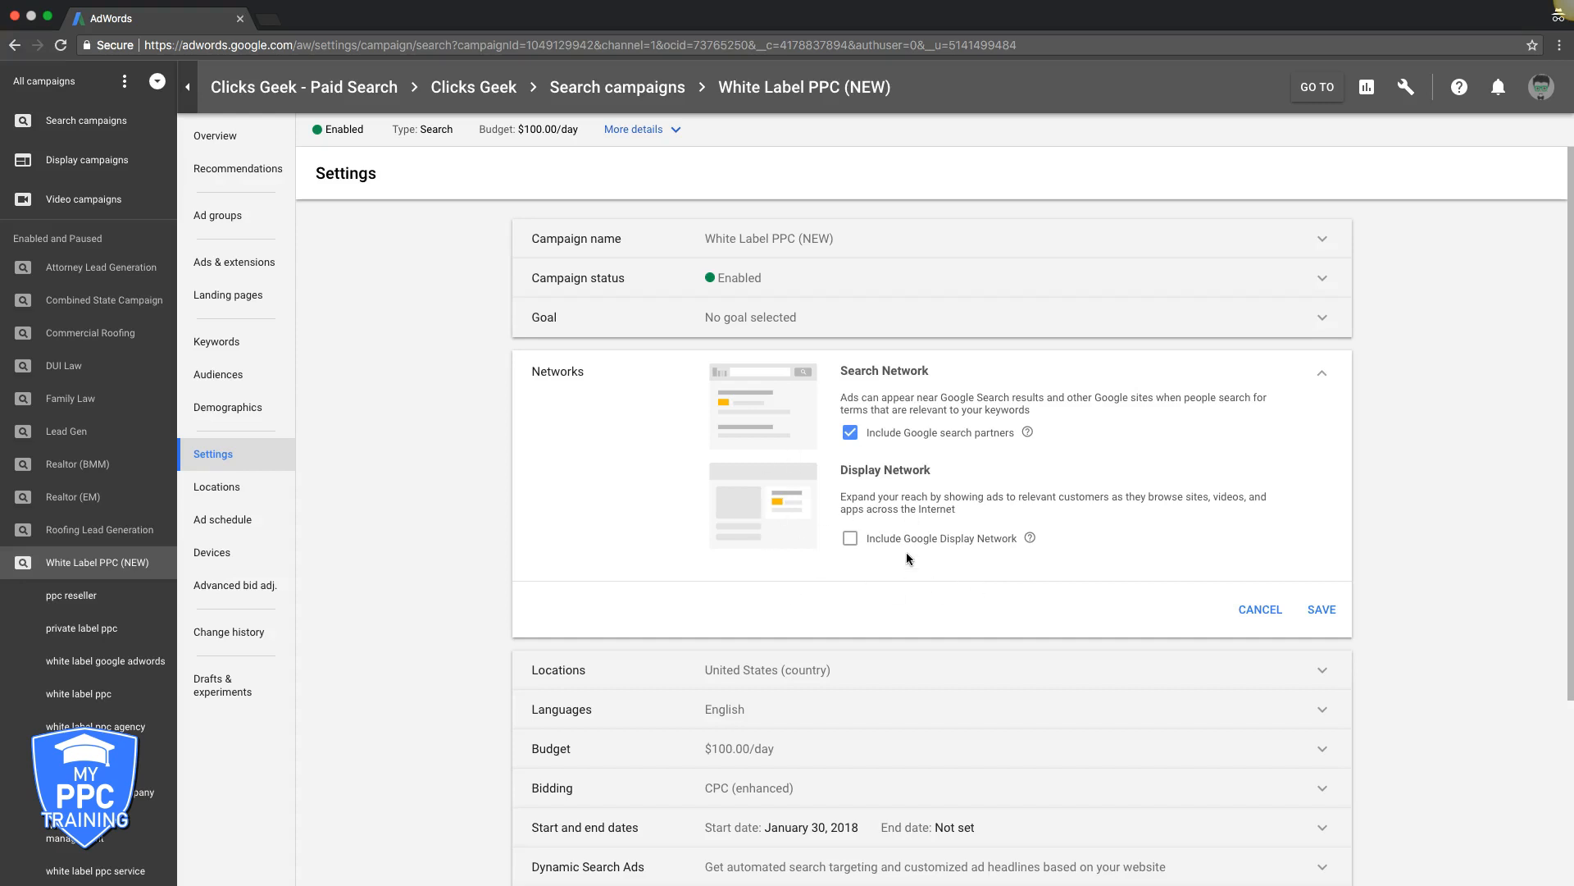
pyautogui.click(1263, 611)
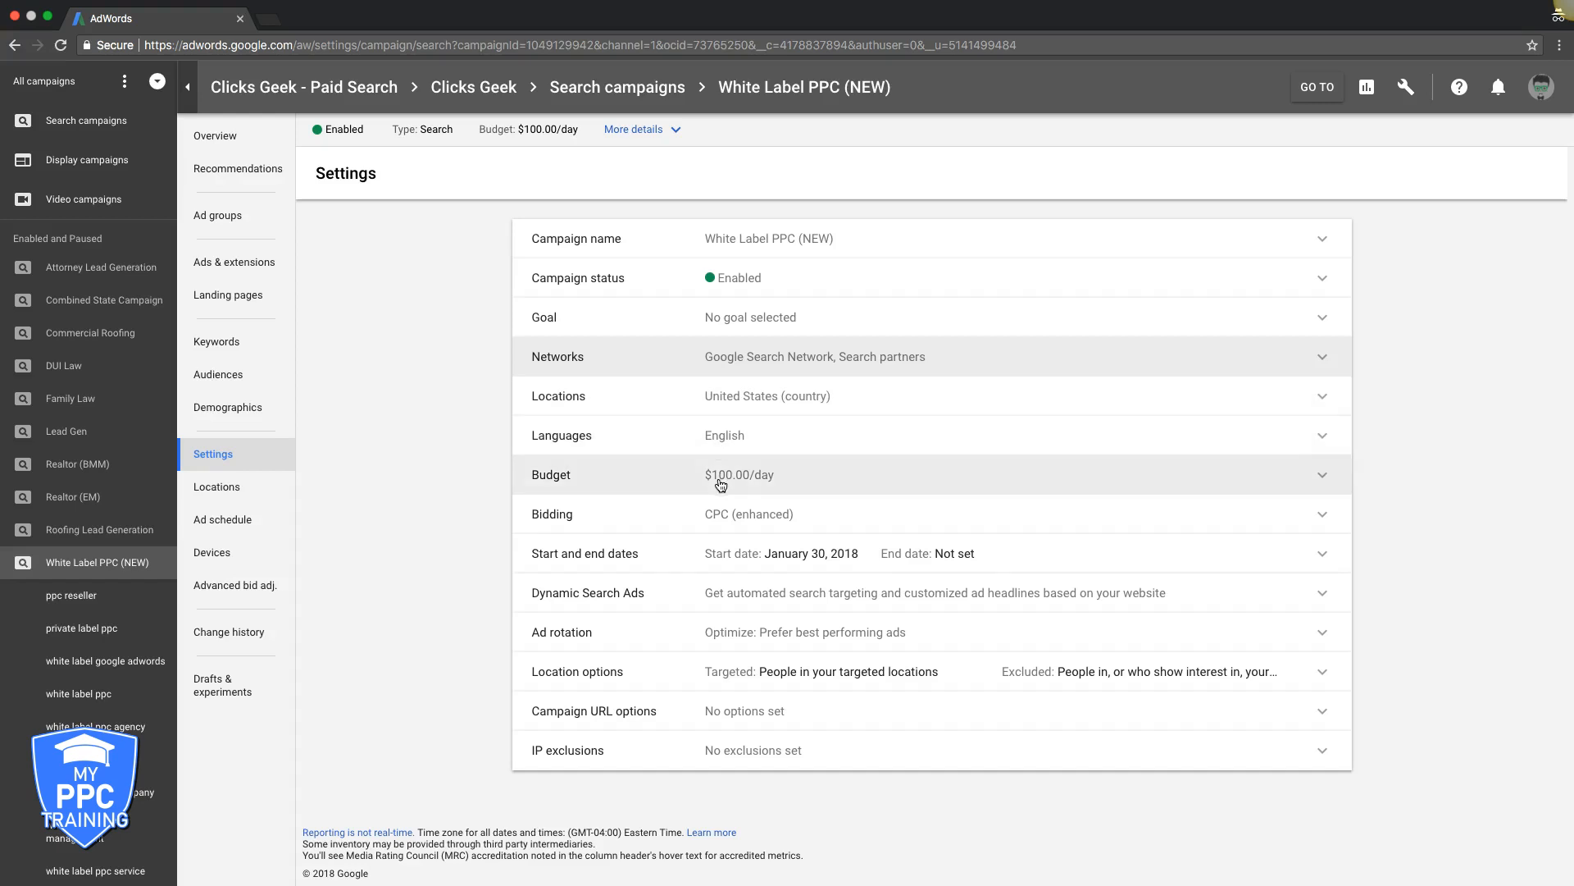
# Step: Examine the campaign's bidding settings and the available automated and manual bid strategies, keeping Manual CPC
pyautogui.click(1320, 518)
pyautogui.click(734, 608)
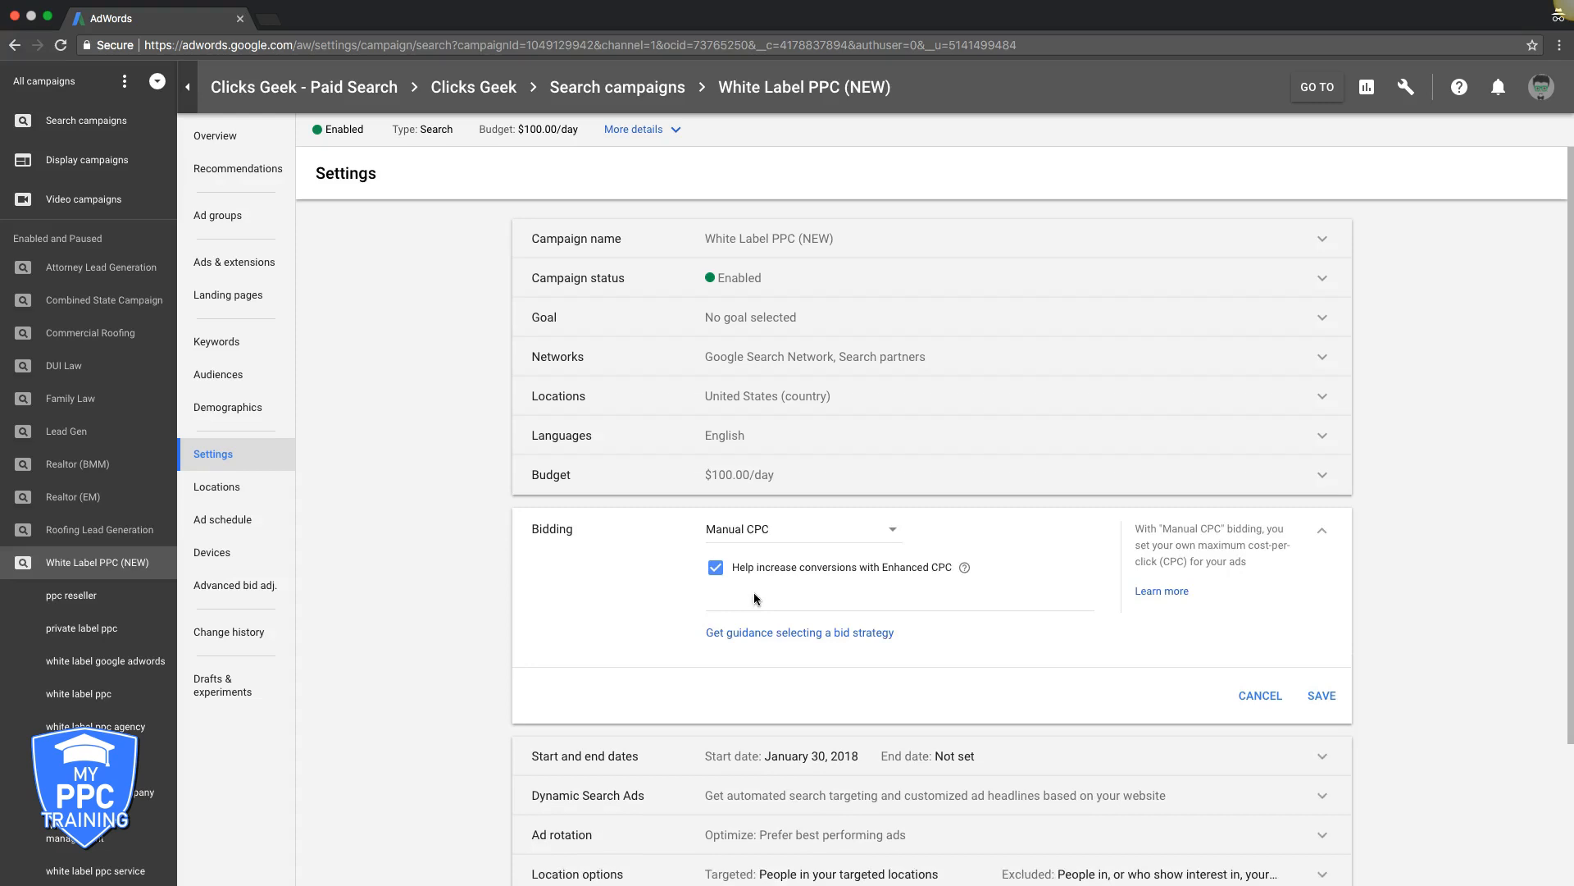
pyautogui.click(762, 533)
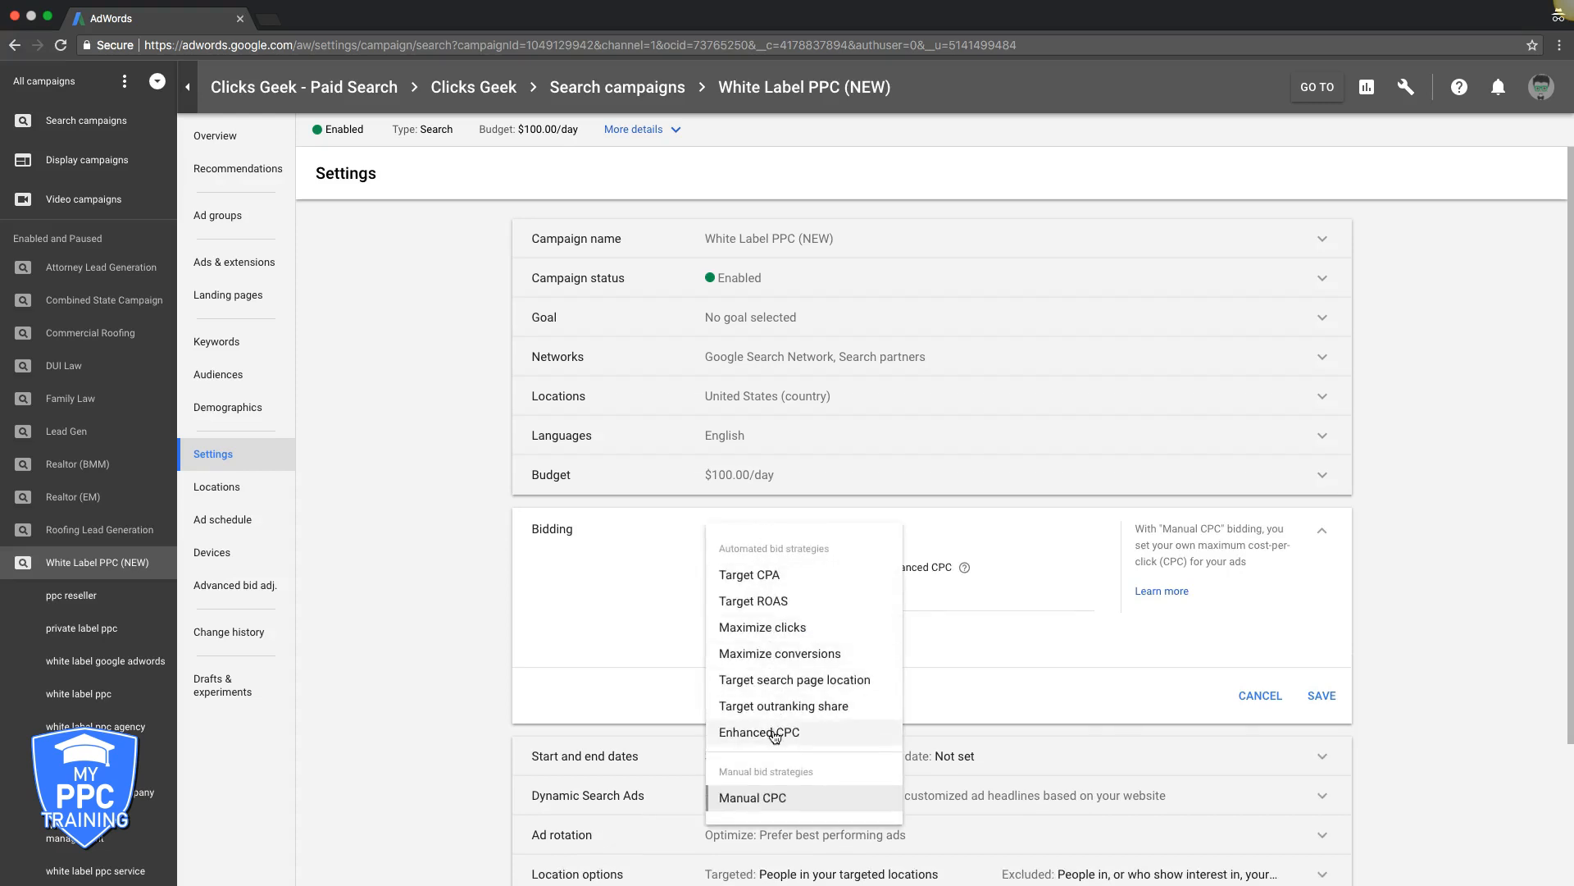
pyautogui.moveTo(775, 736)
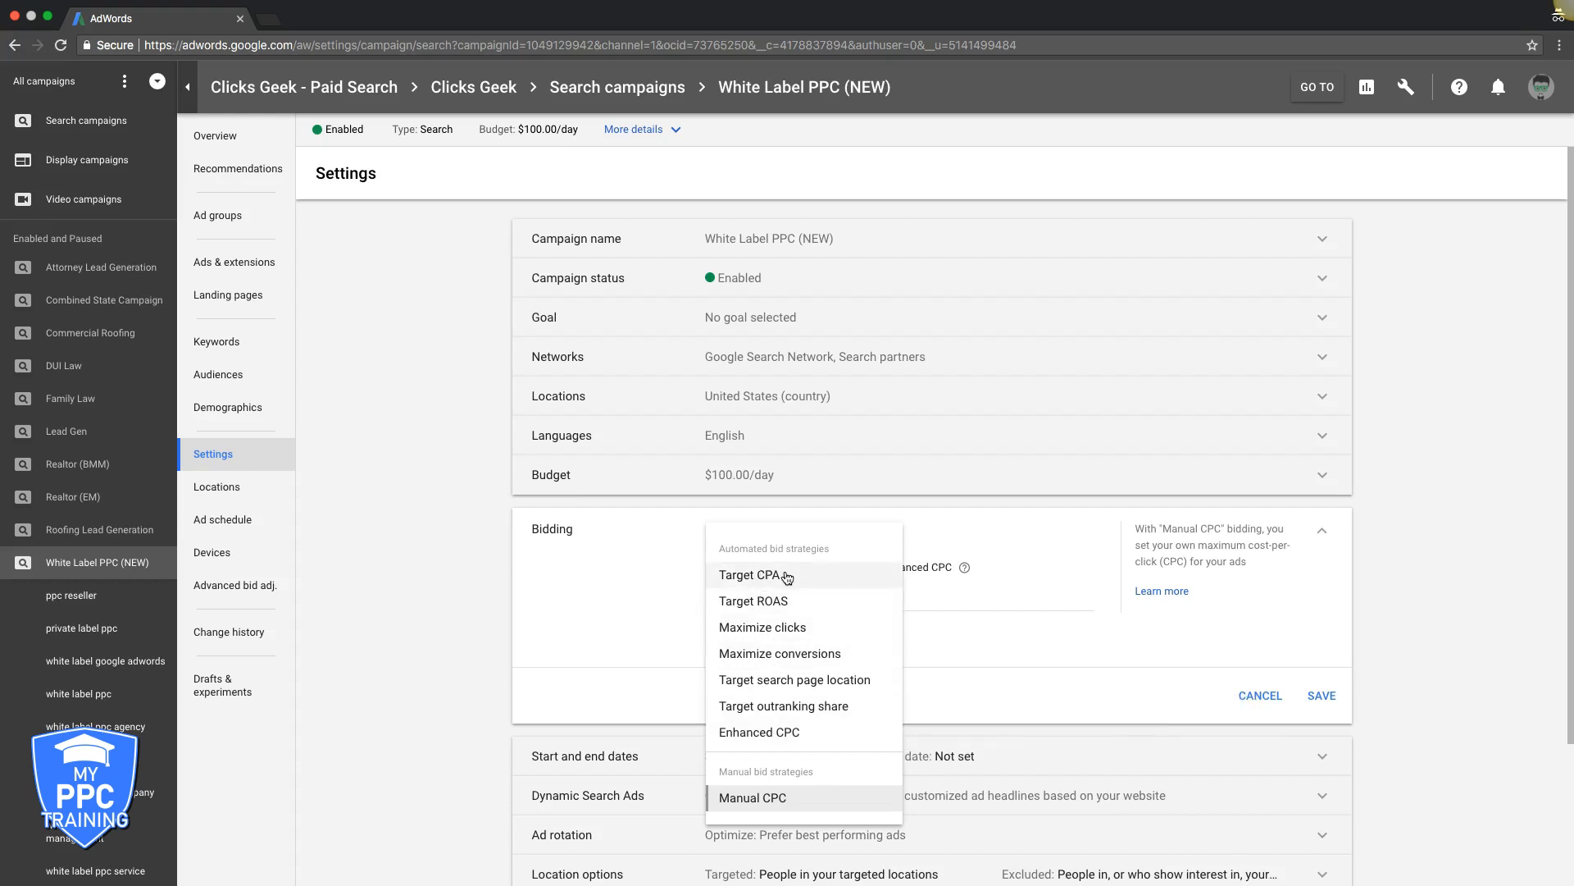
pyautogui.click(395, 558)
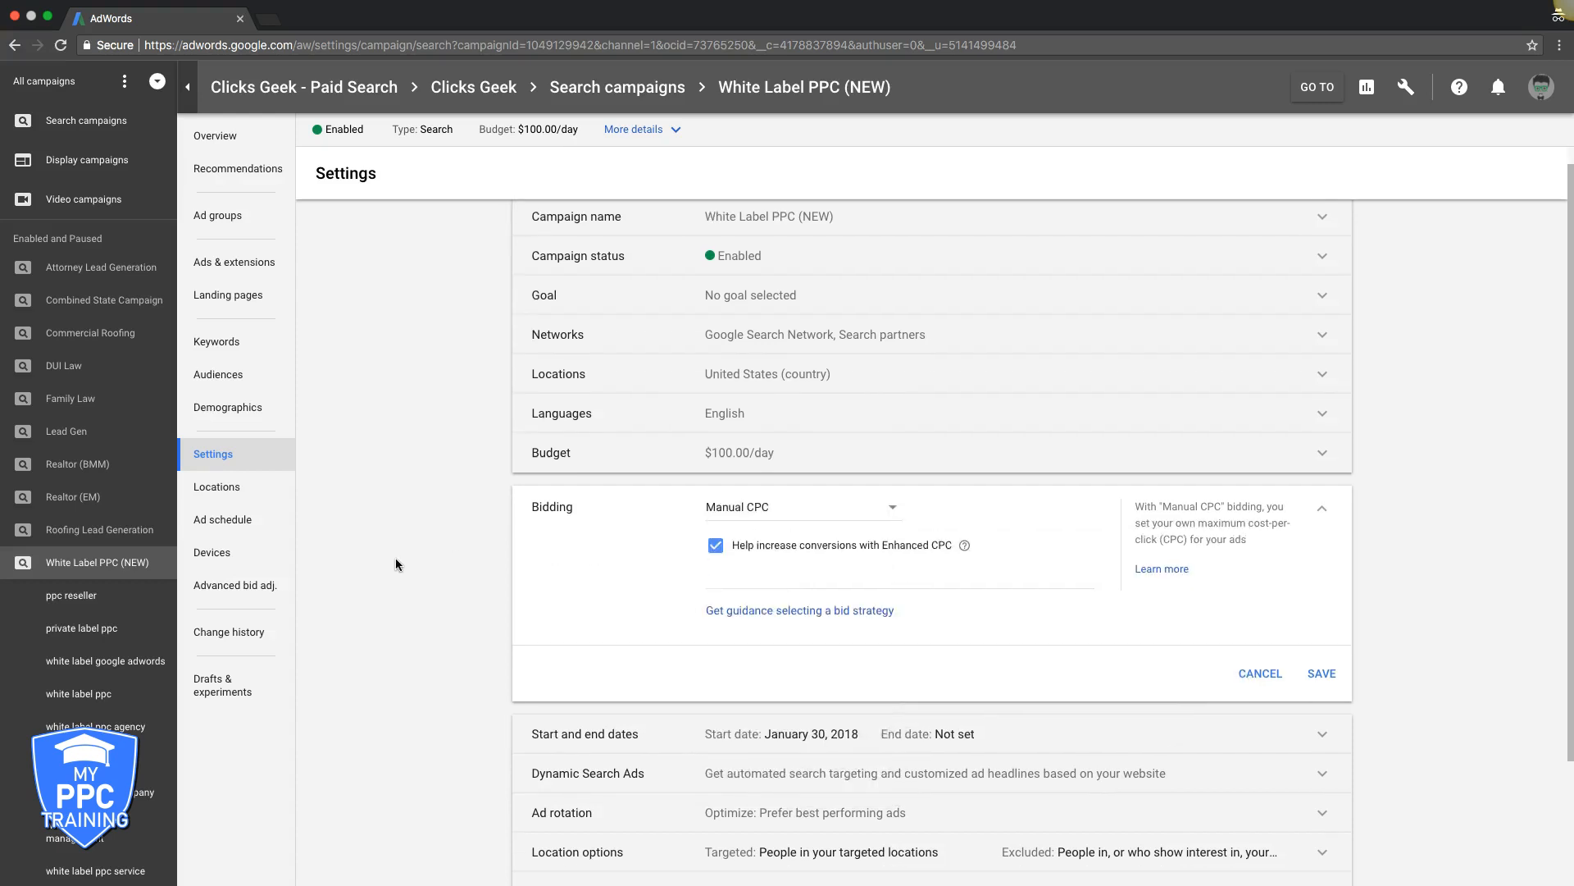
# Step: Review the campaign's start and end dates and its location targeting and exclusion options
pyautogui.scroll(-2, 395, 557)
pyautogui.click(816, 593)
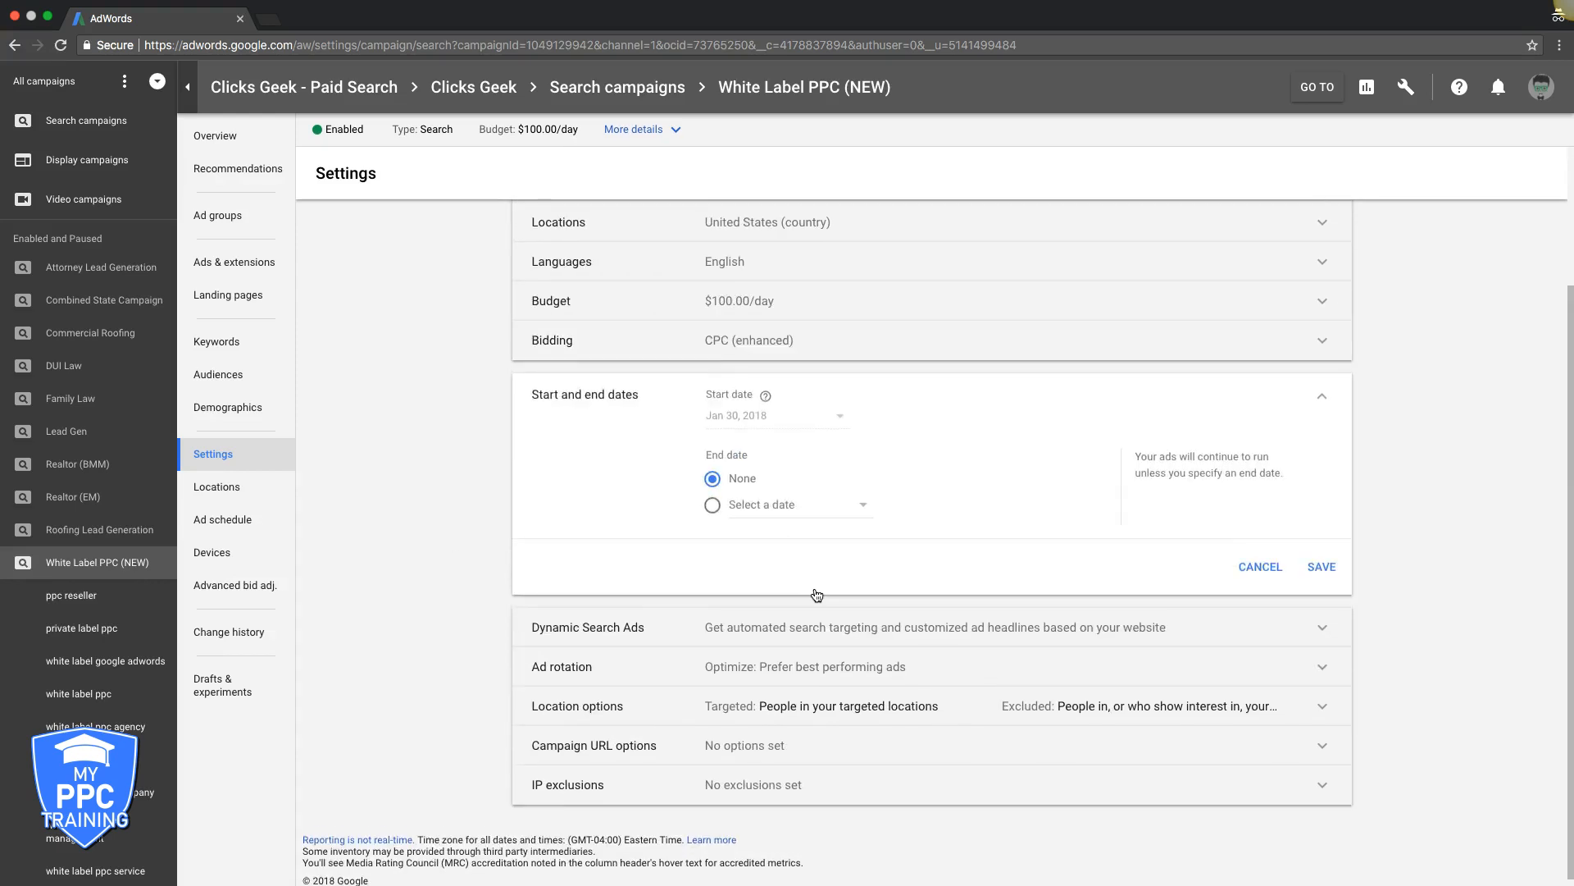
pyautogui.click(1320, 567)
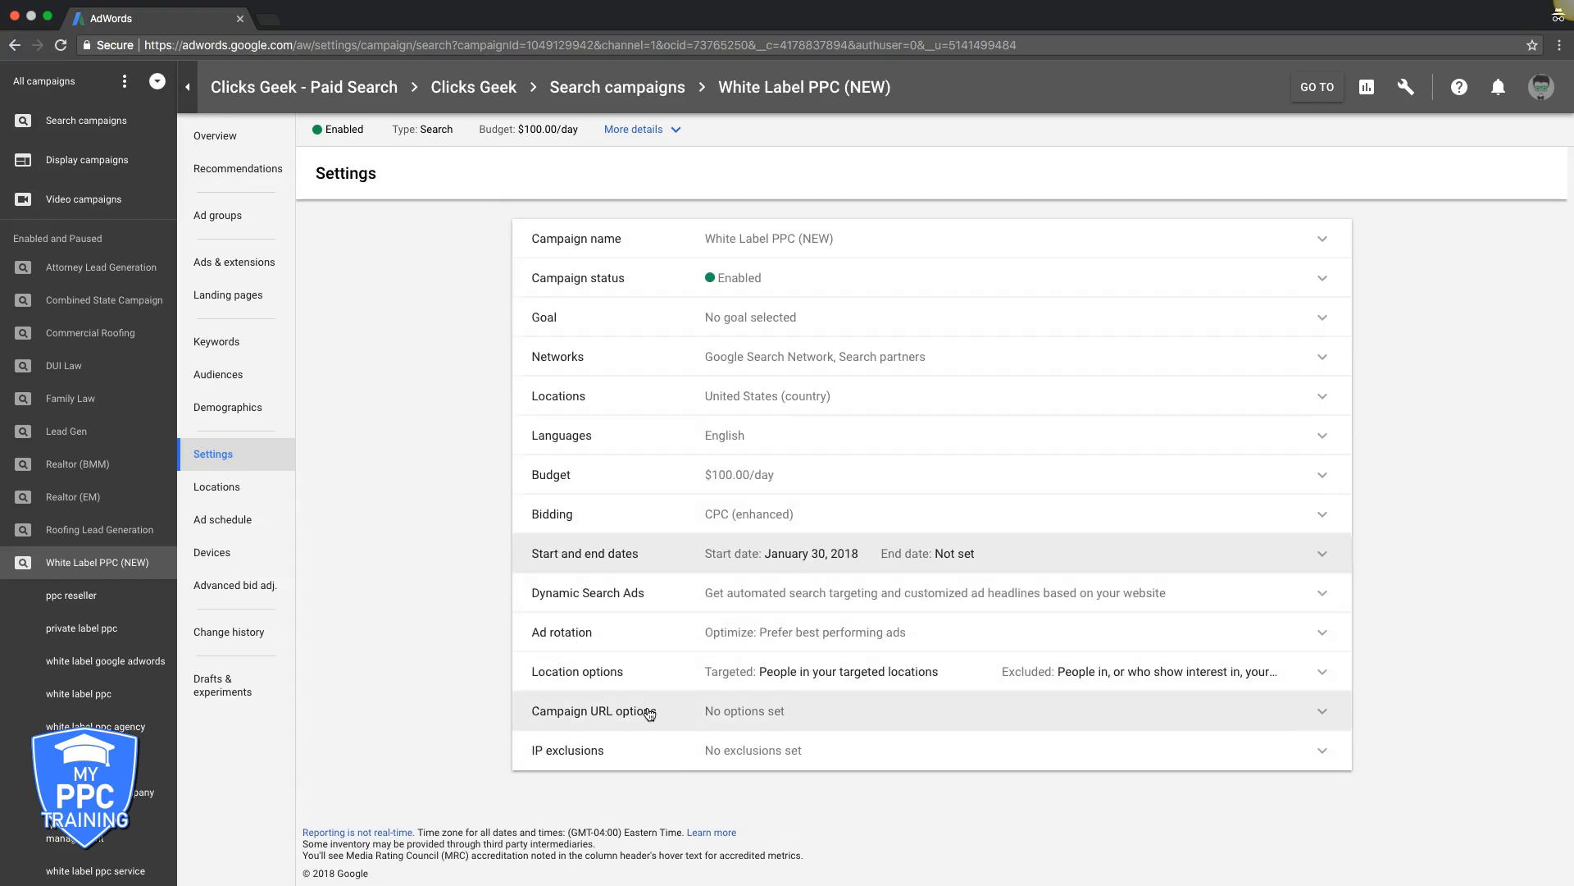
pyautogui.click(992, 684)
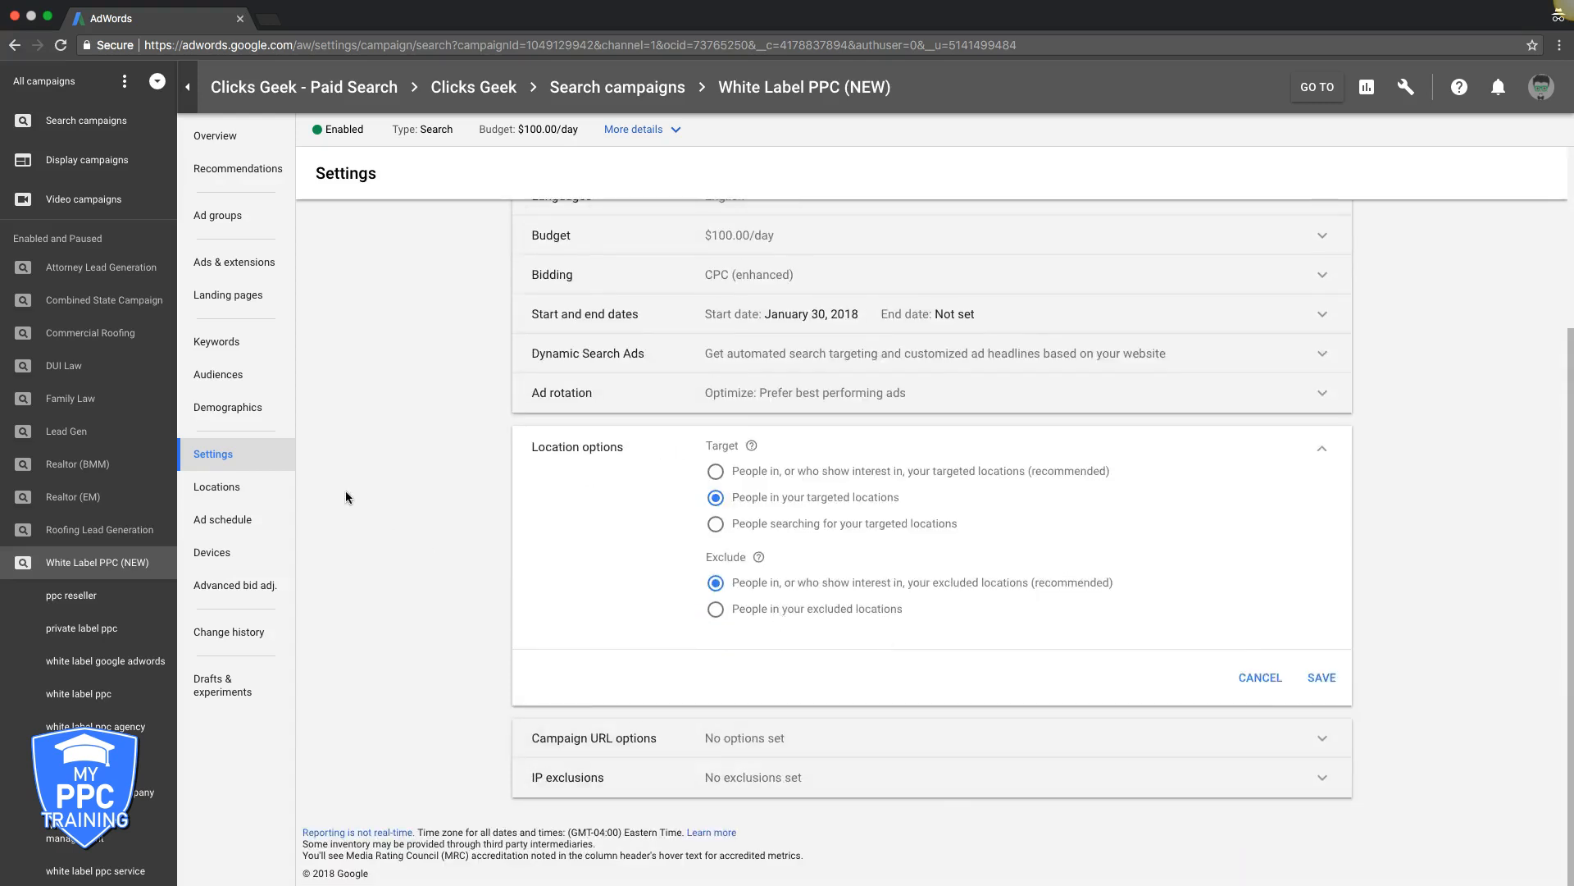
# Step: Examine the campaign's targeted locations and the radius targeting option, leaving the location editor without saving
pyautogui.click(240, 491)
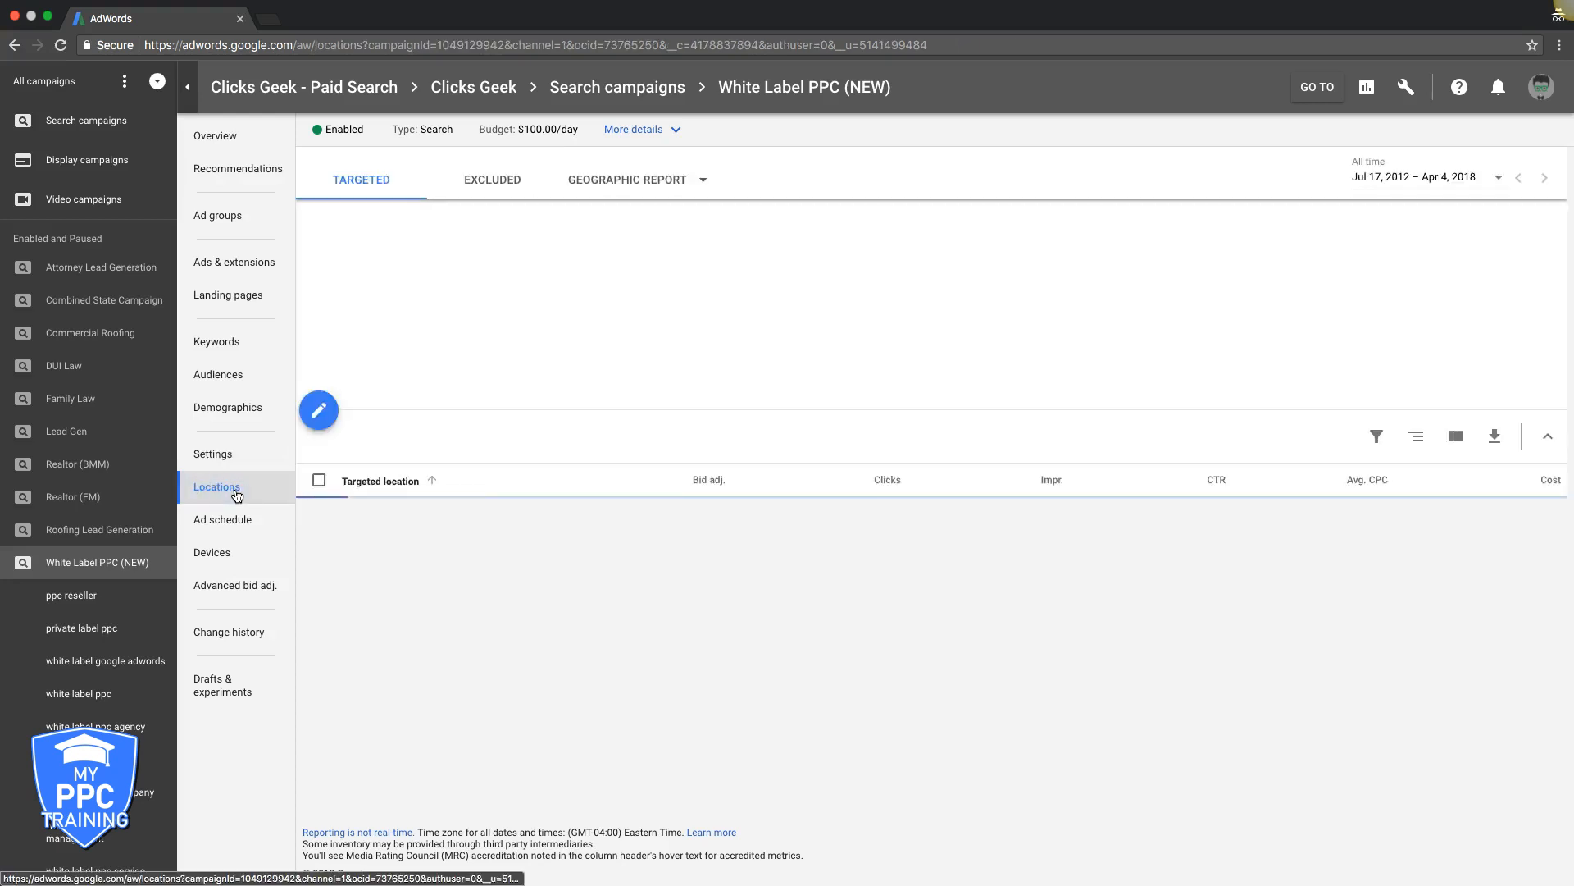
pyautogui.click(318, 409)
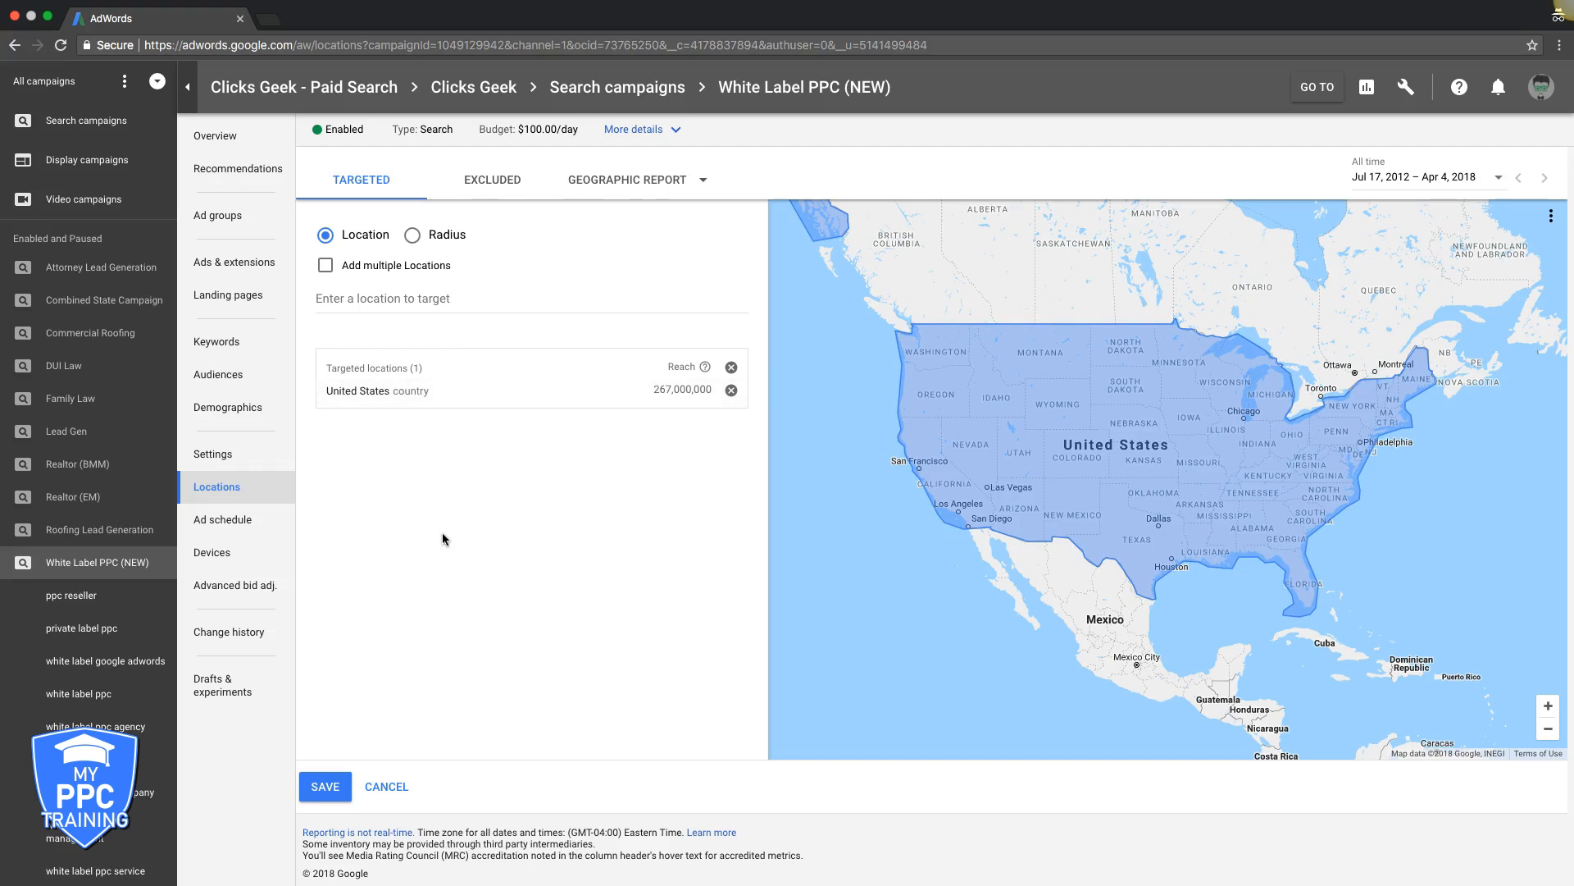
pyautogui.click(414, 236)
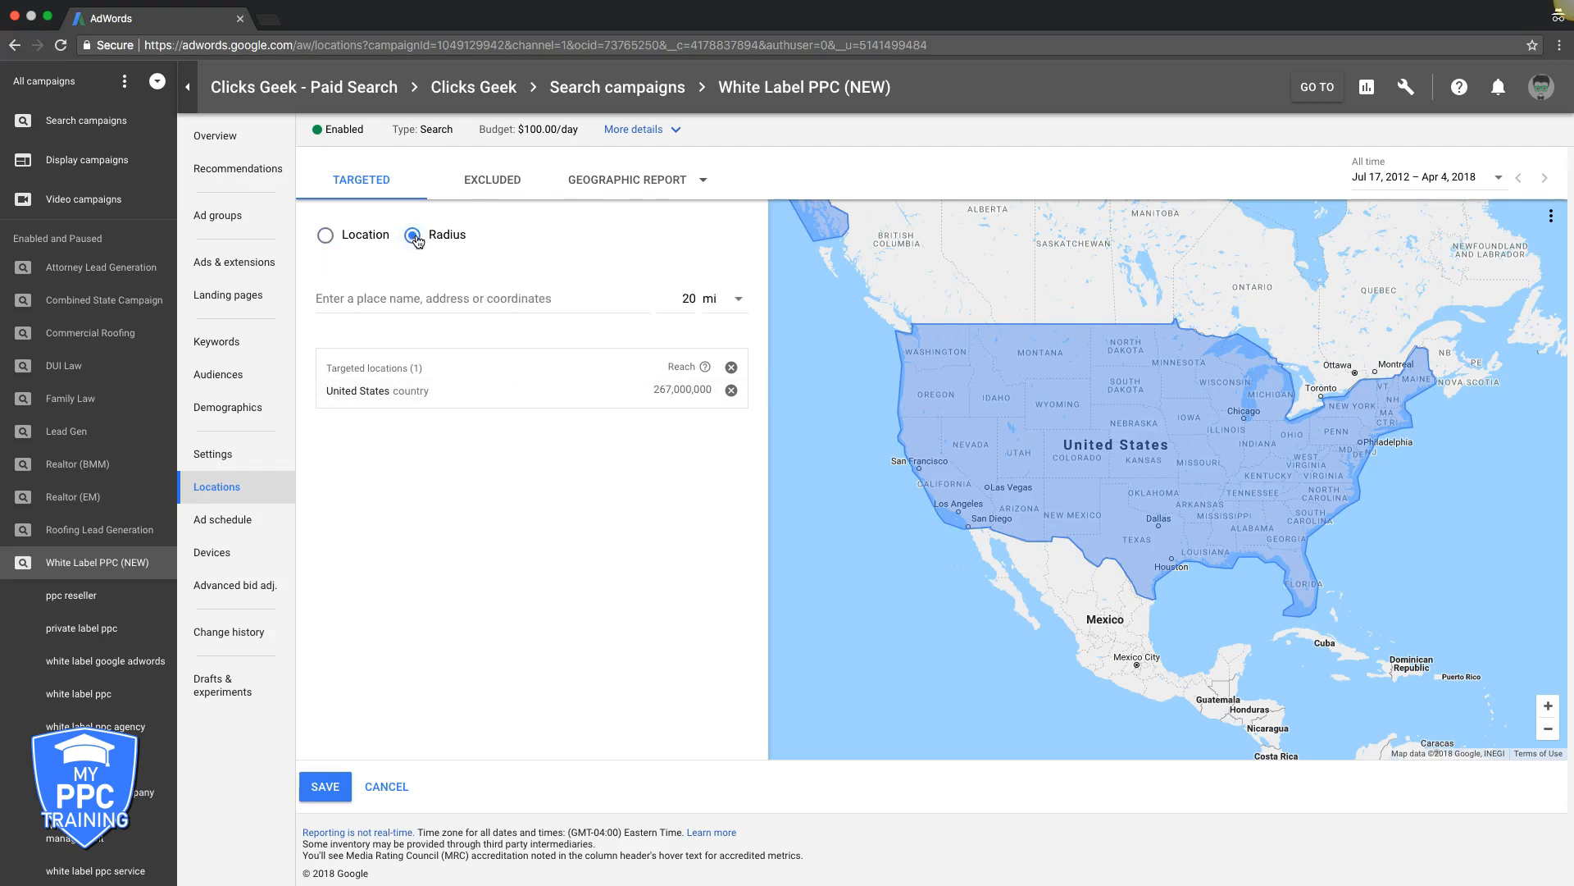
pyautogui.click(528, 309)
pyautogui.click(386, 786)
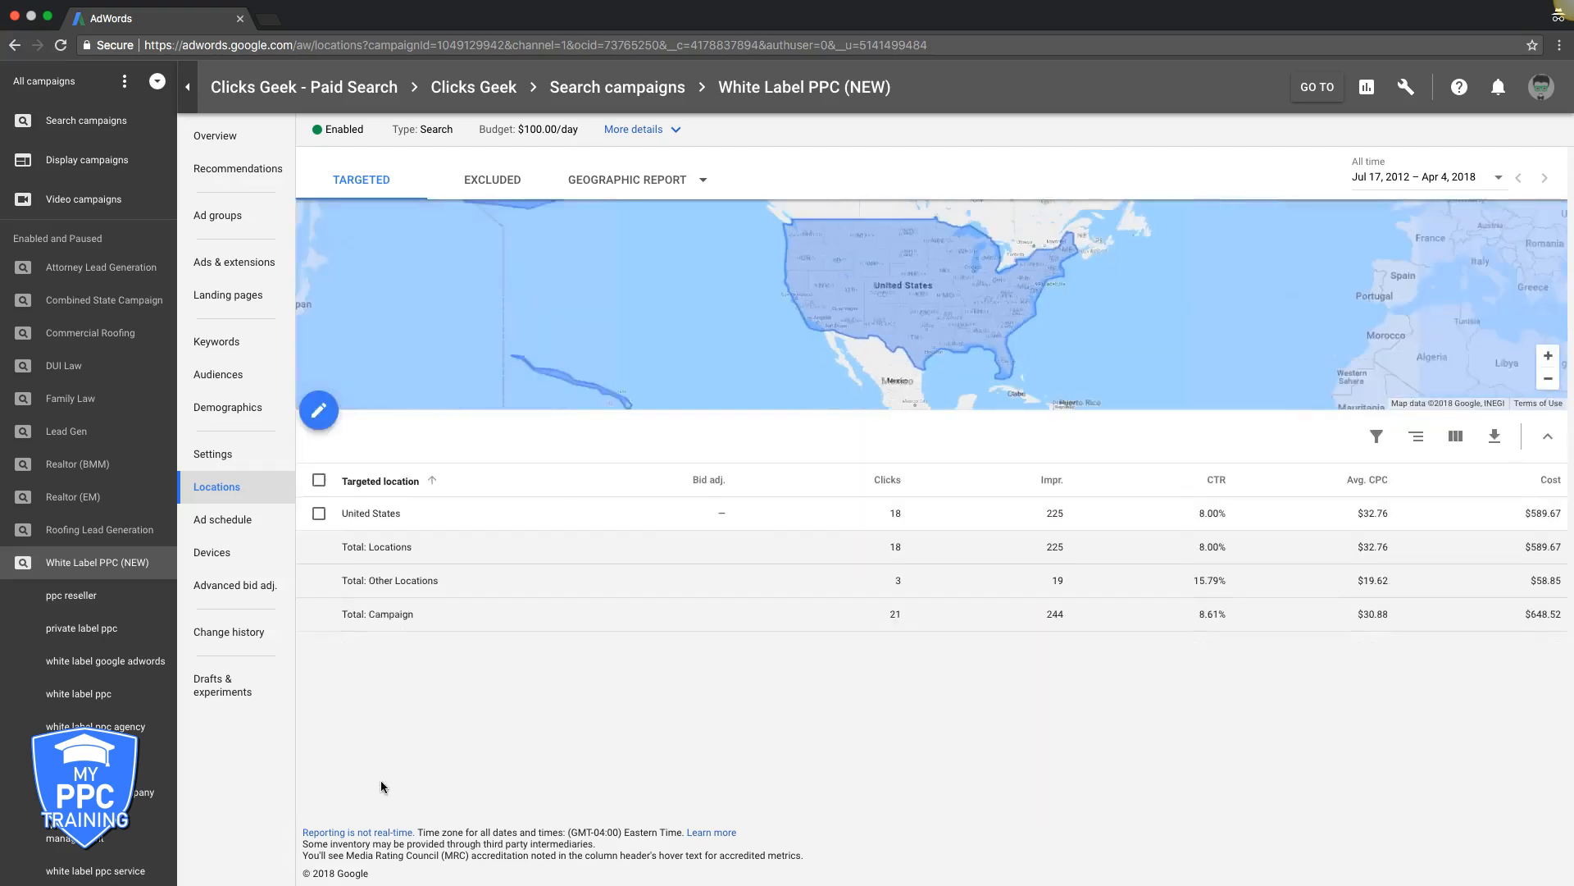
# Step: Examine the ad schedule and its editor, adding a trial time slot to see the day options and removing it again
pyautogui.click(229, 529)
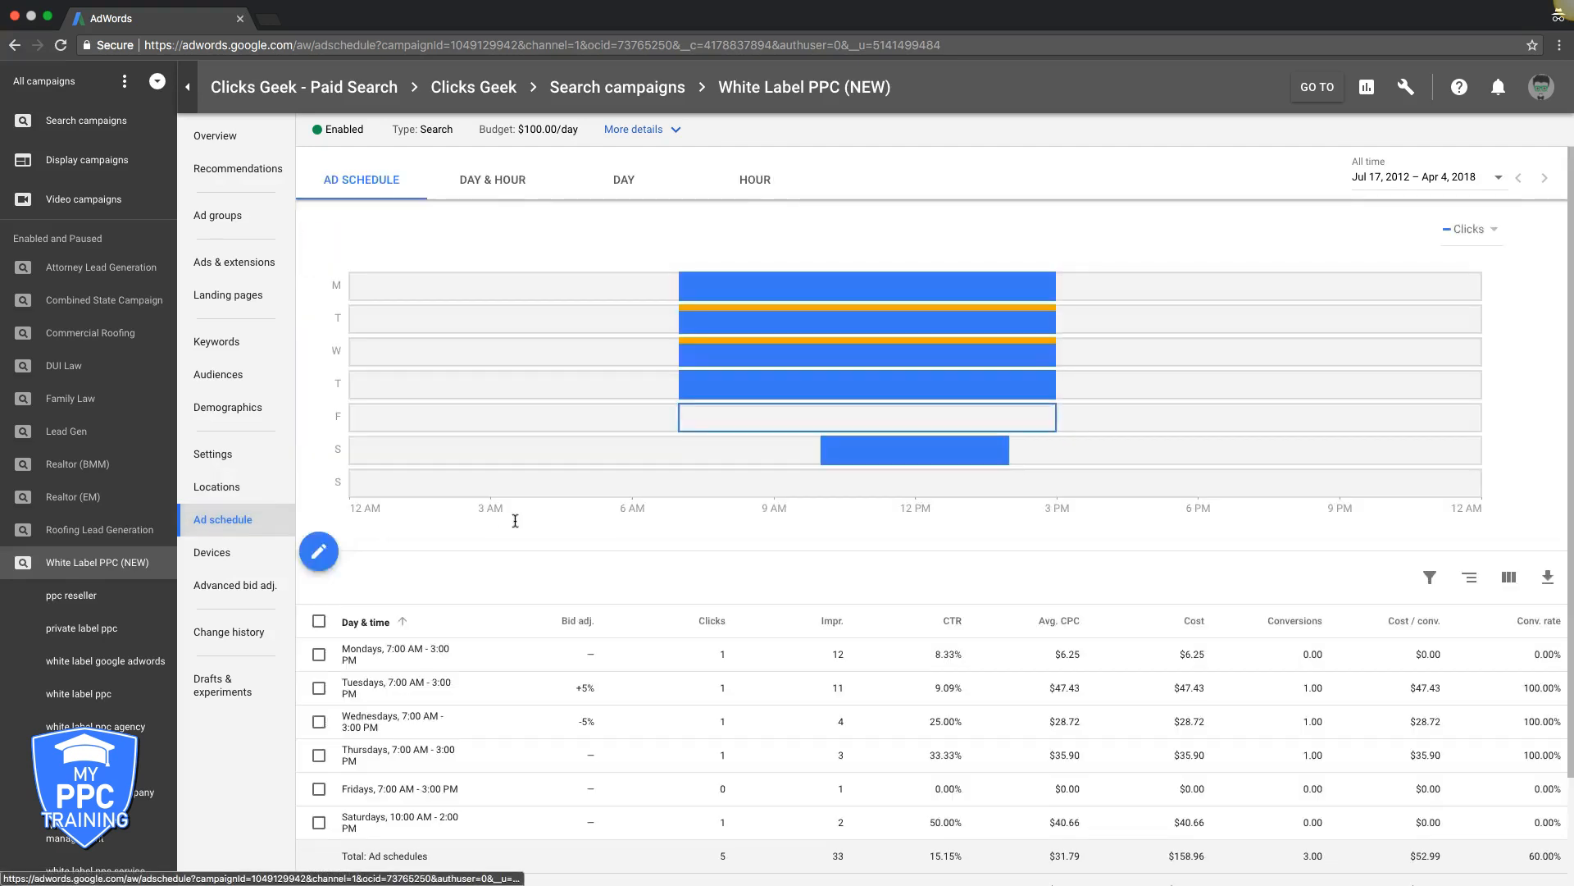
pyautogui.scroll(-2, 528, 593)
pyautogui.click(319, 422)
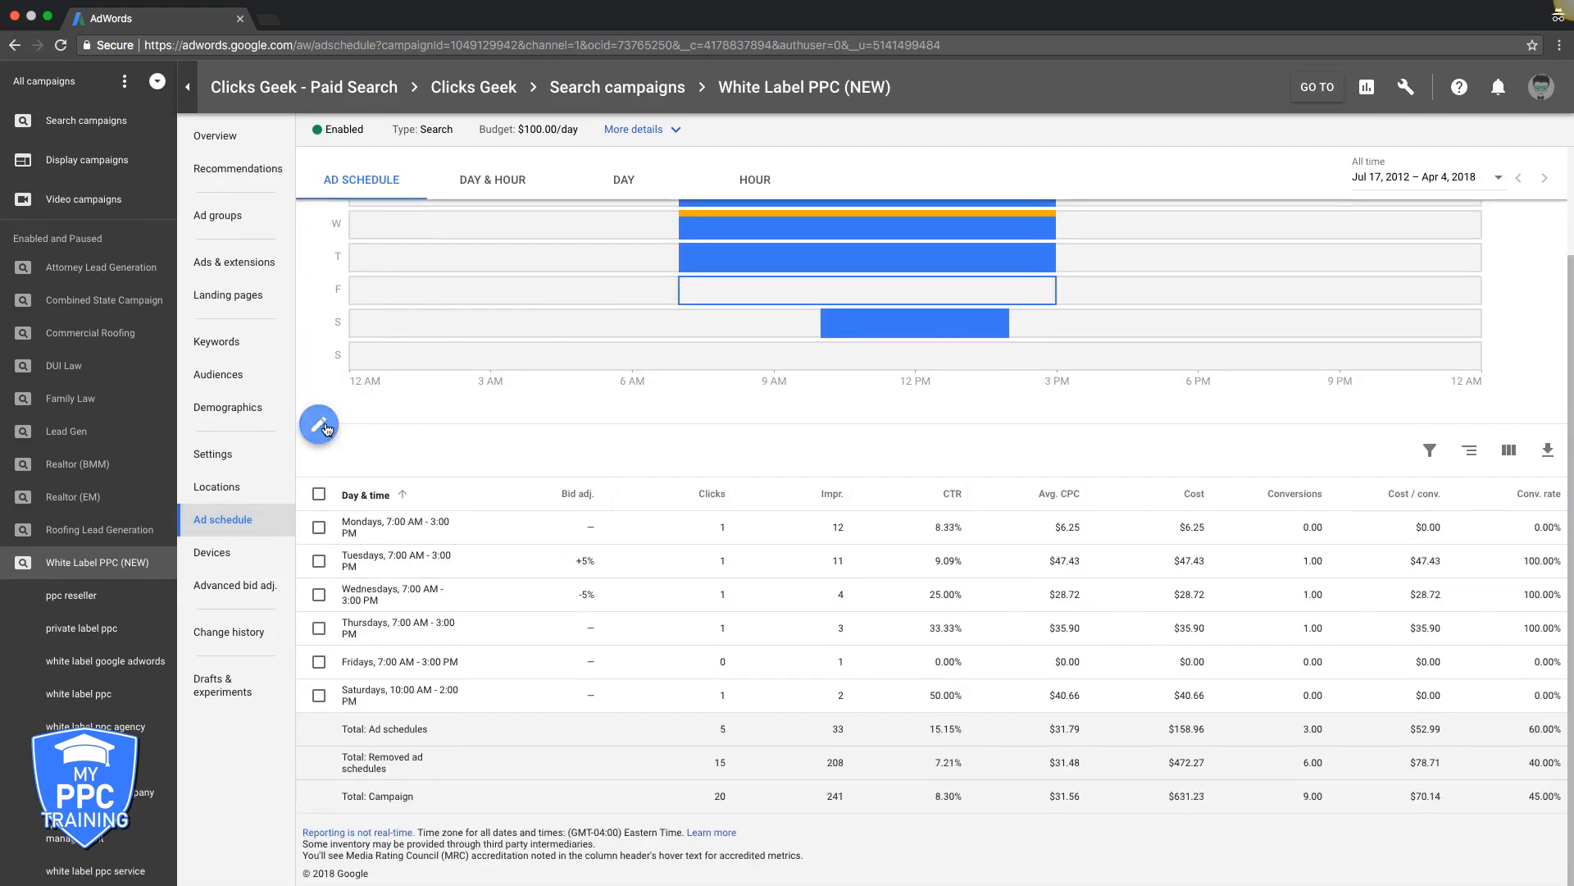
pyautogui.click(329, 328)
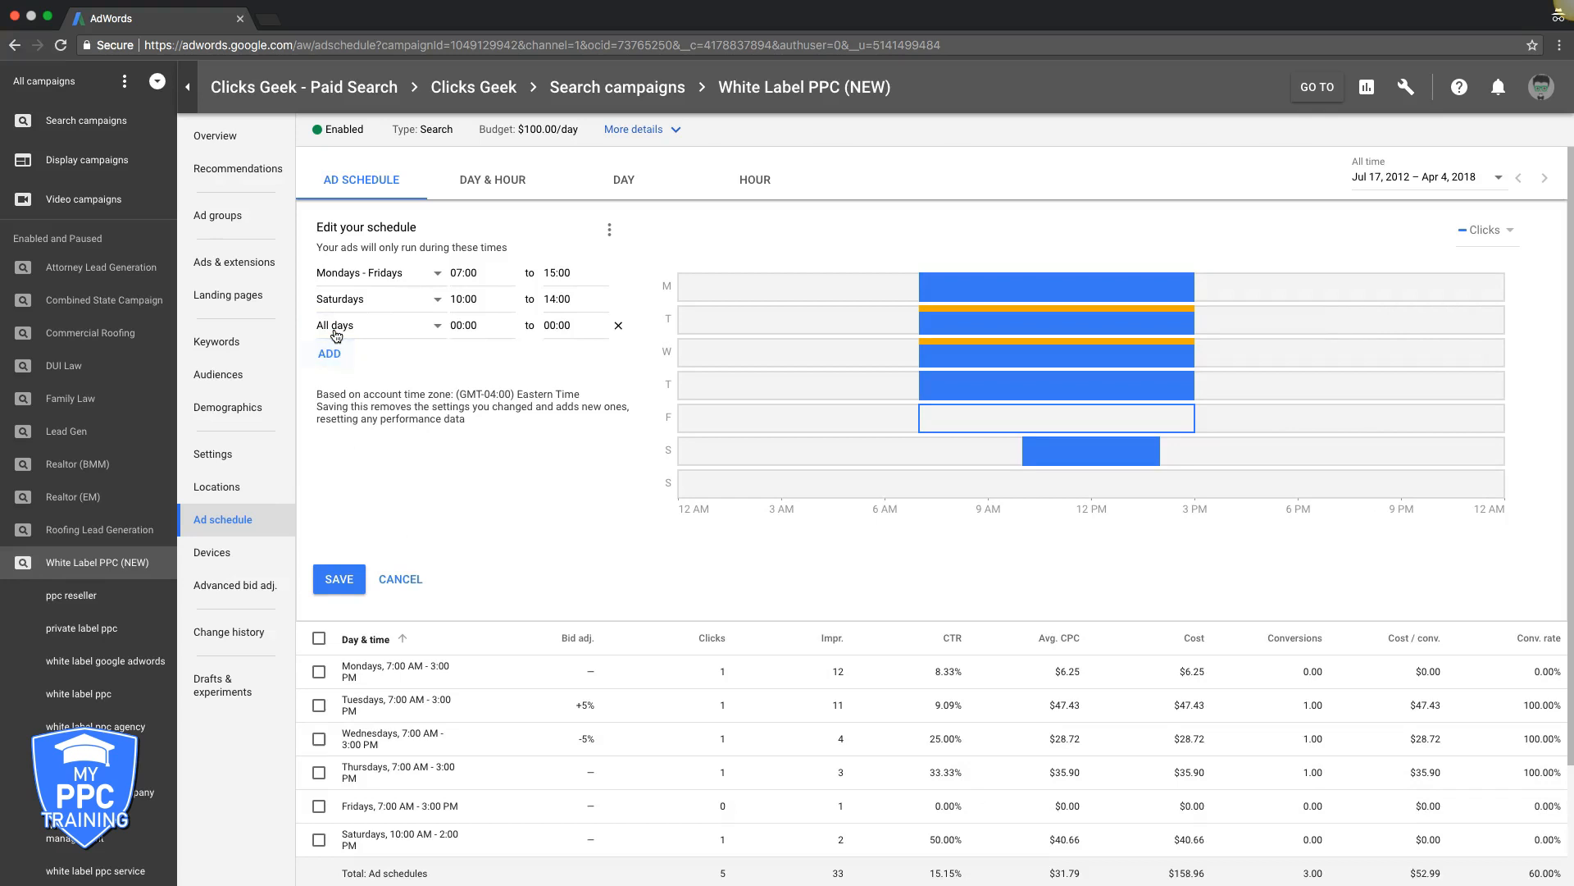
pyautogui.click(392, 332)
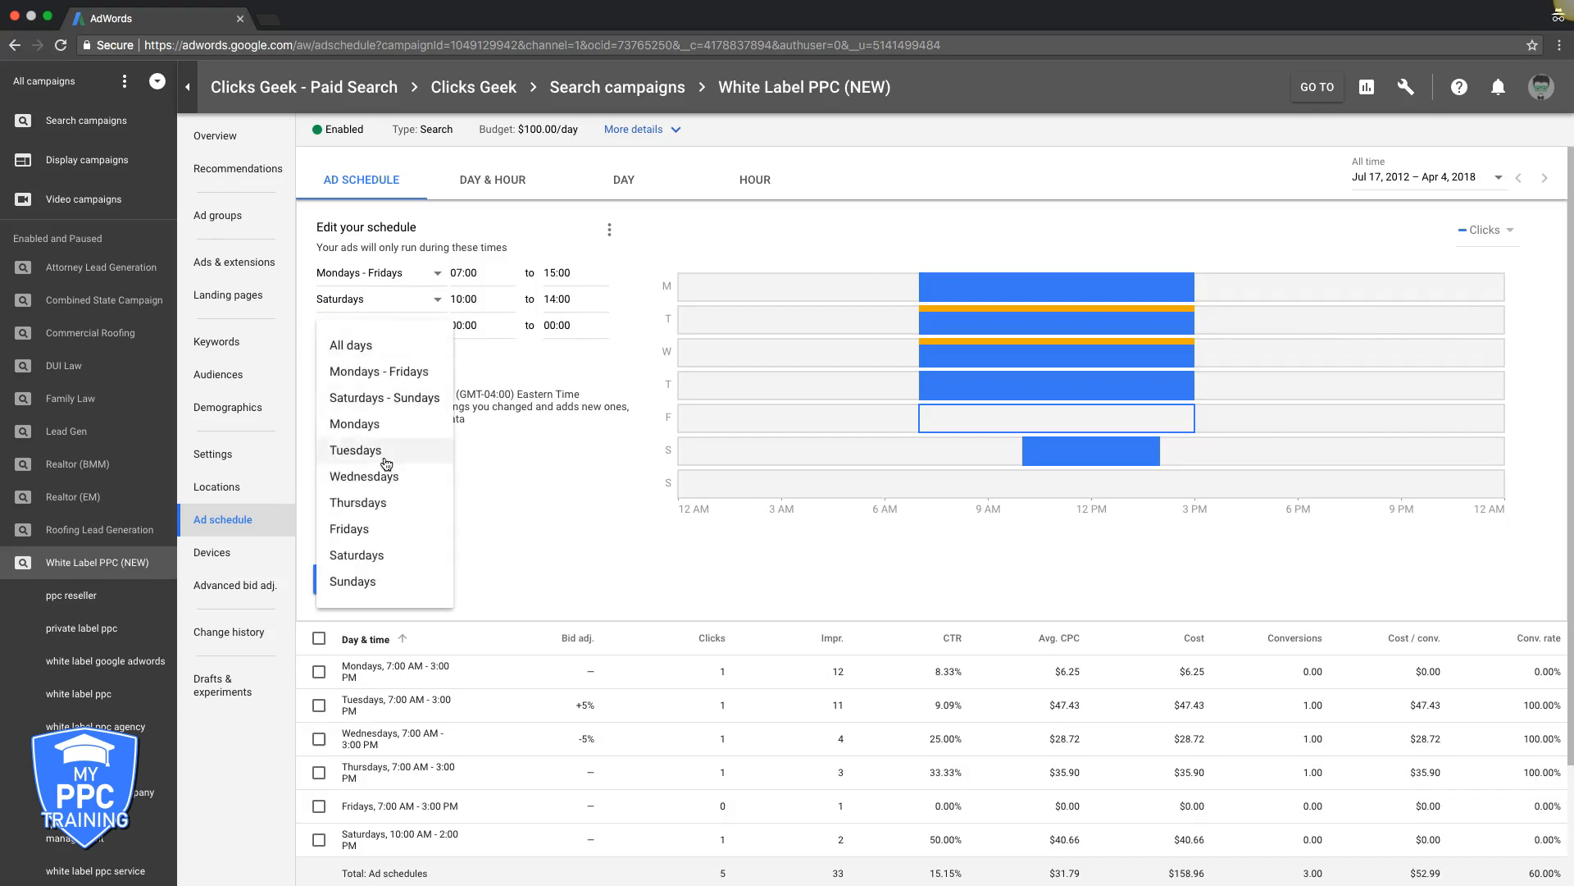
pyautogui.click(590, 398)
pyautogui.click(616, 325)
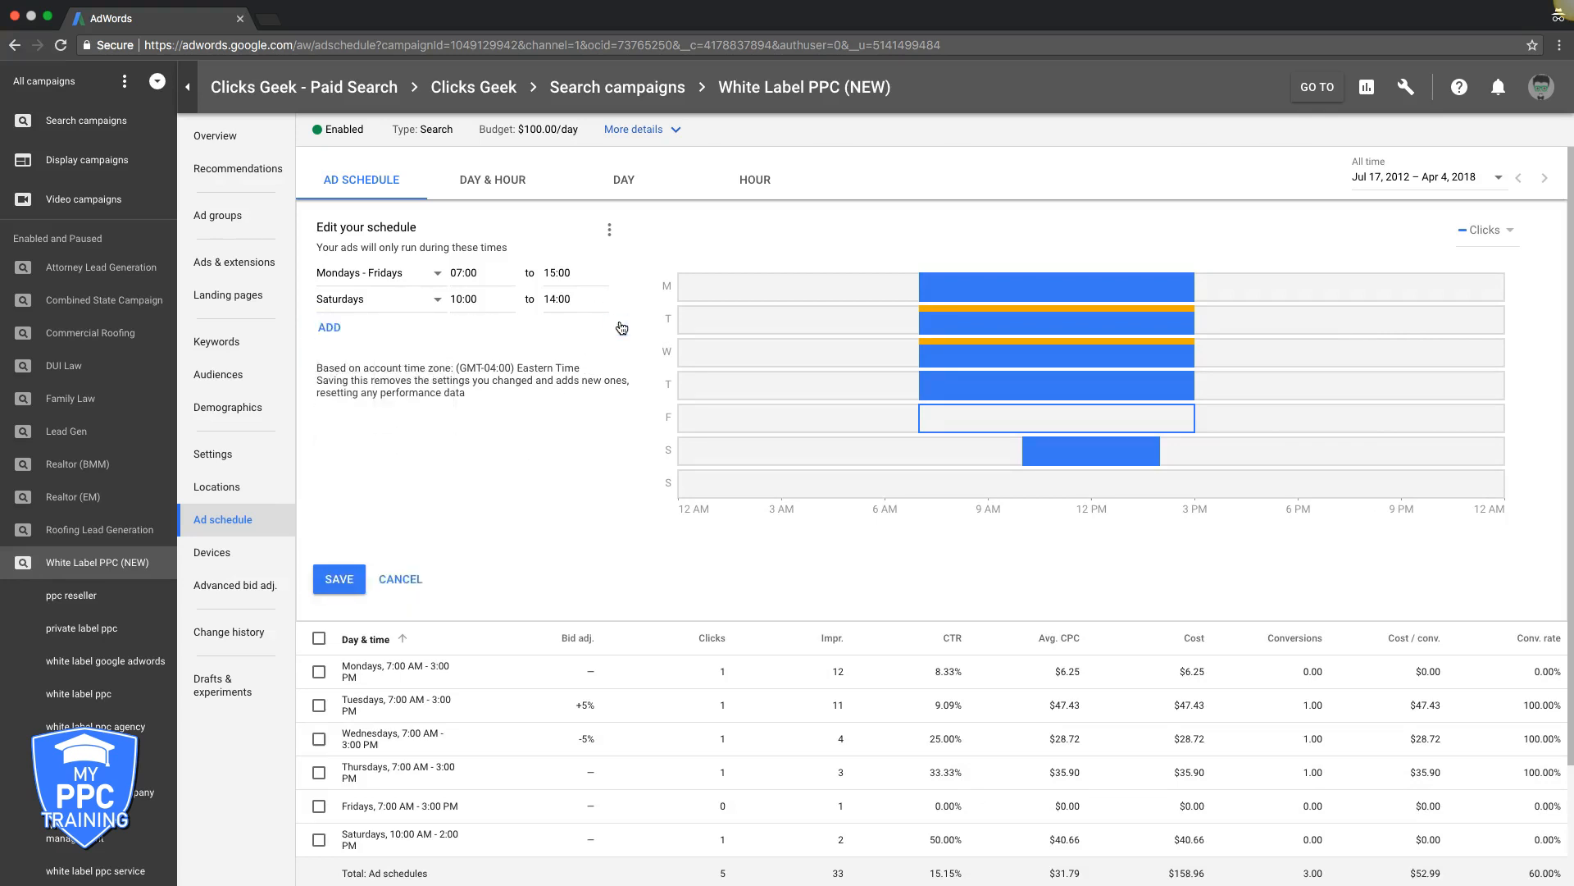
# Step: Leave the ad schedule editor without saving and examine the campaign's device bid adjustments, including the increase and decrease options for computers
pyautogui.click(402, 580)
pyautogui.click(218, 552)
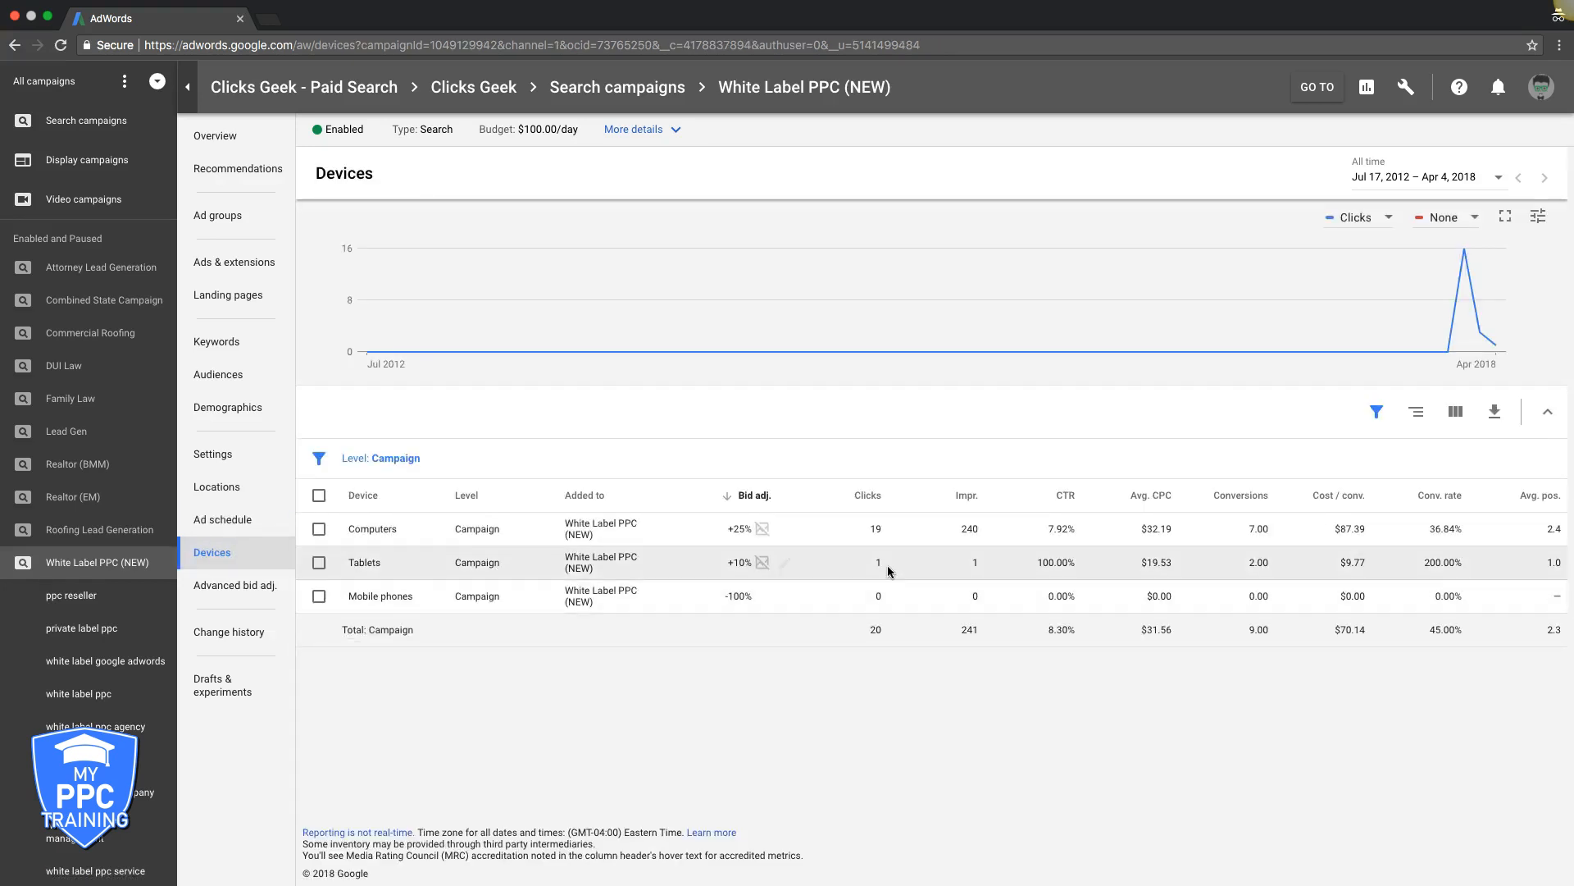
pyautogui.click(737, 531)
pyautogui.click(704, 563)
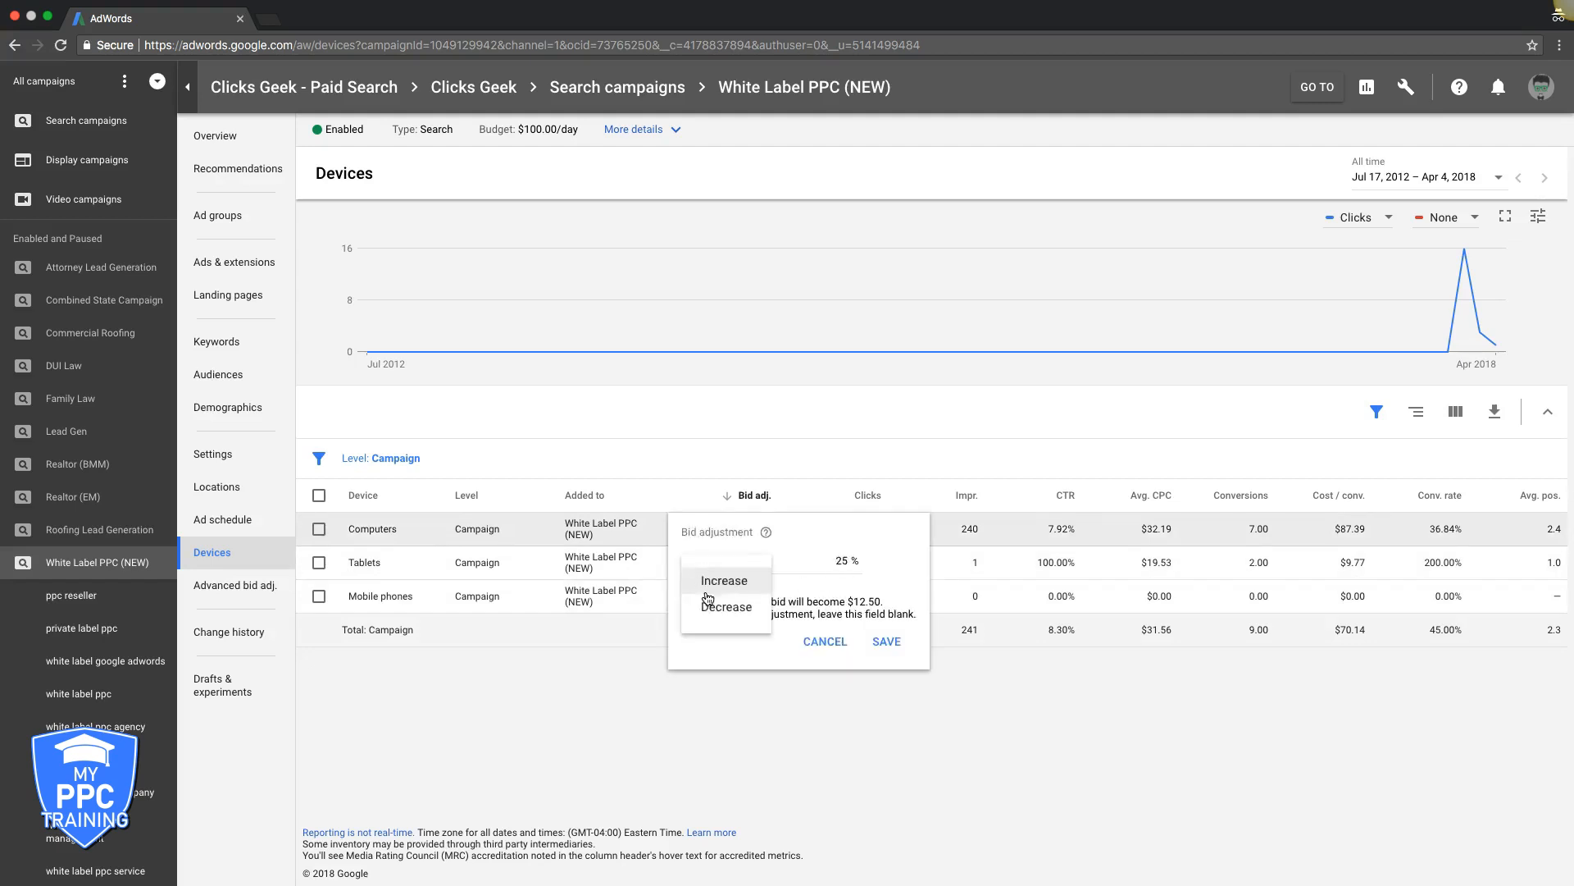
pyautogui.click(822, 651)
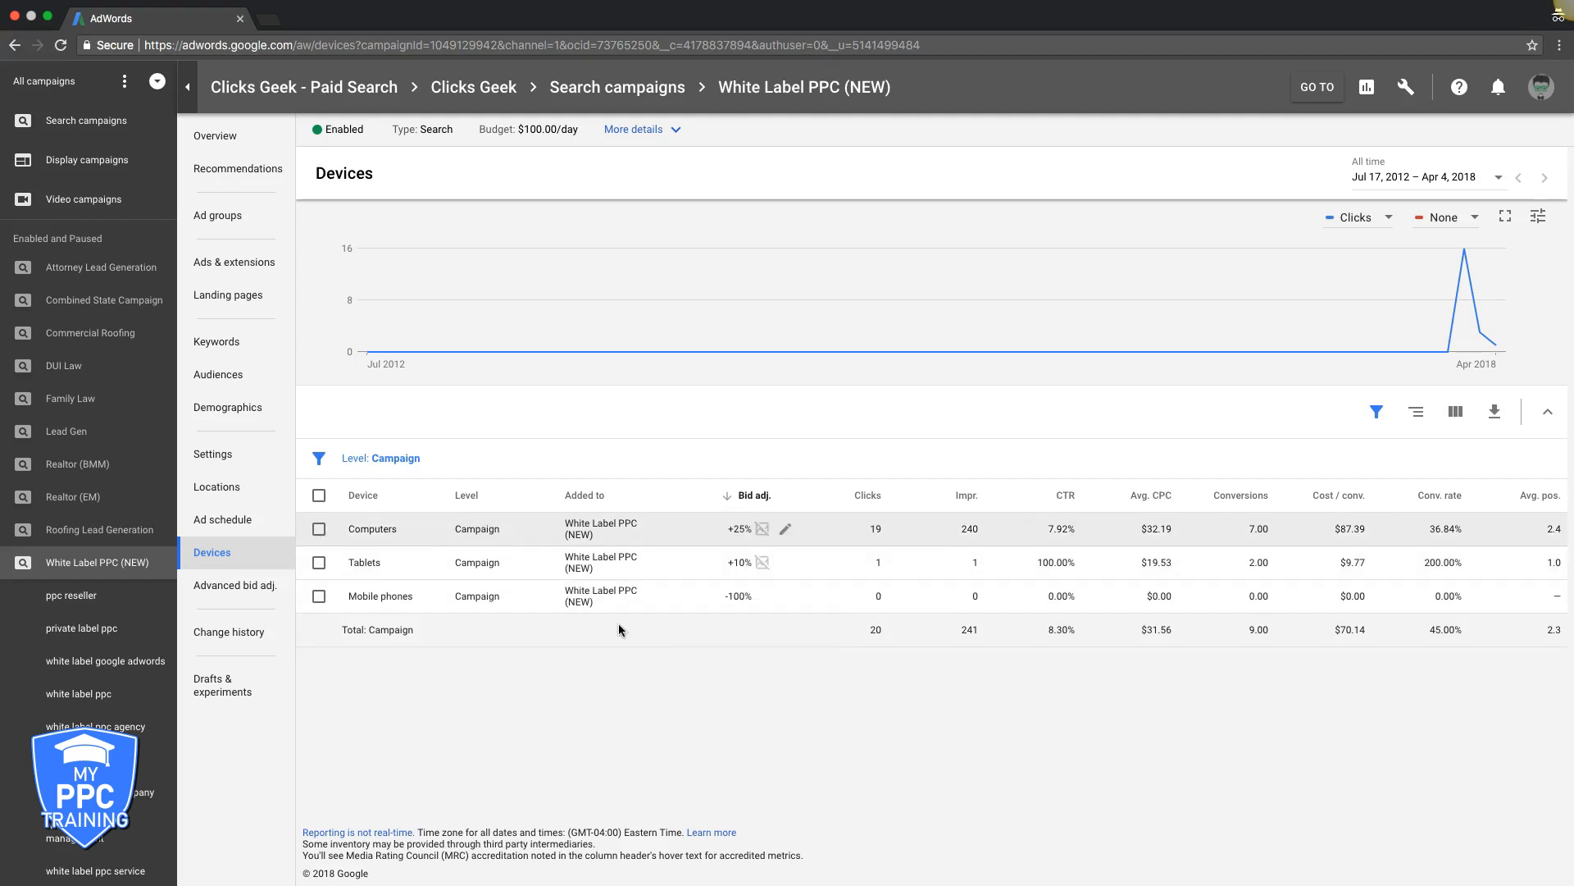
# Step: Examine the advanced bid adjustment for call interactions and close its editor without saving
pyautogui.click(220, 587)
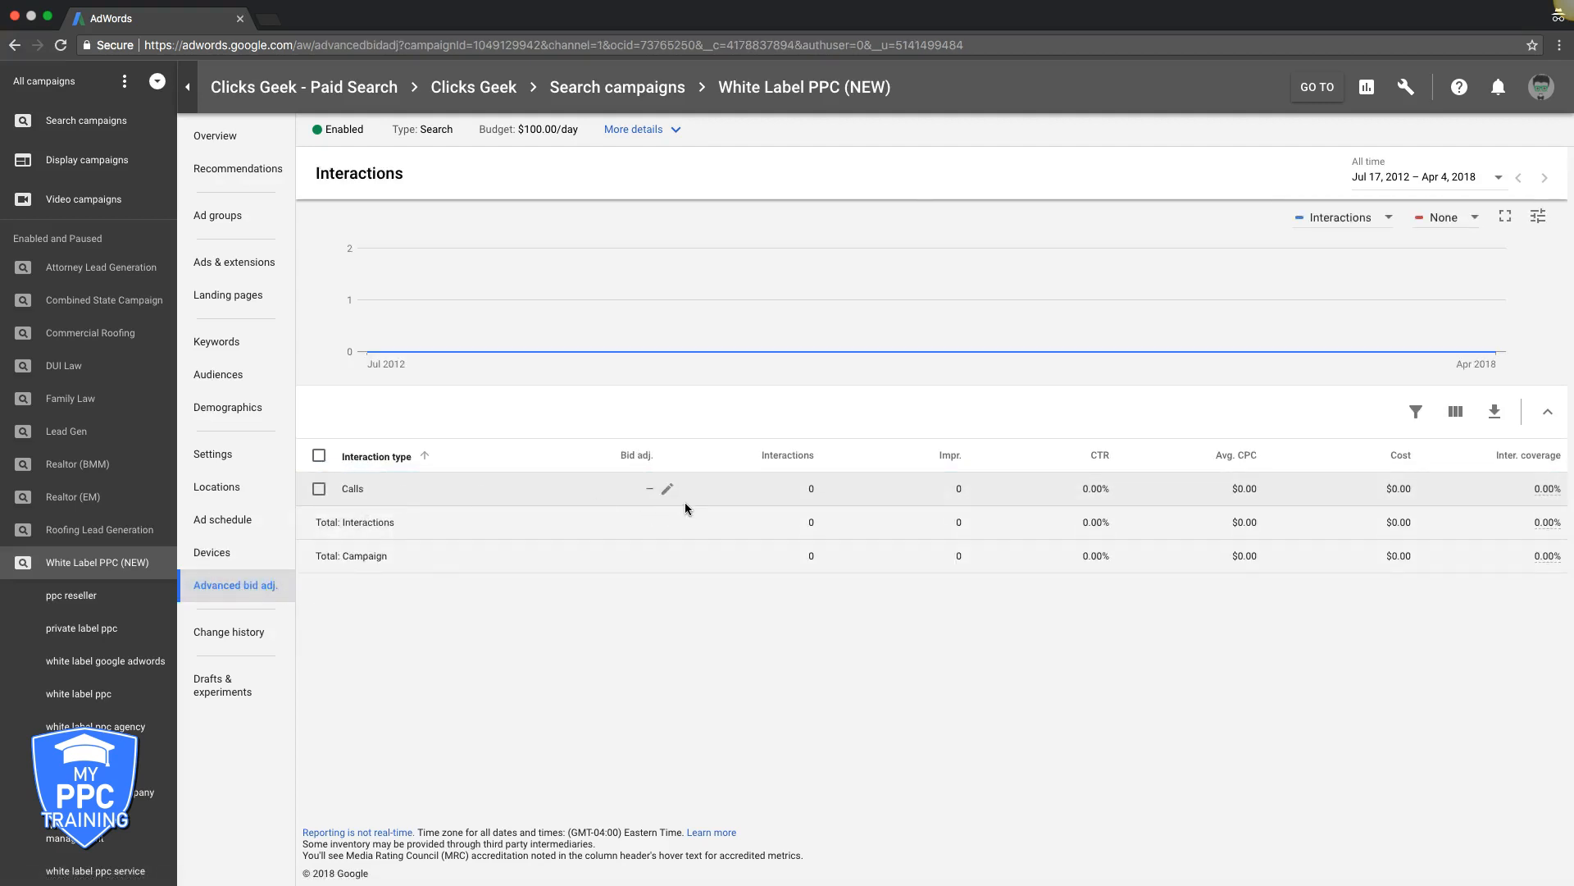
pyautogui.click(667, 489)
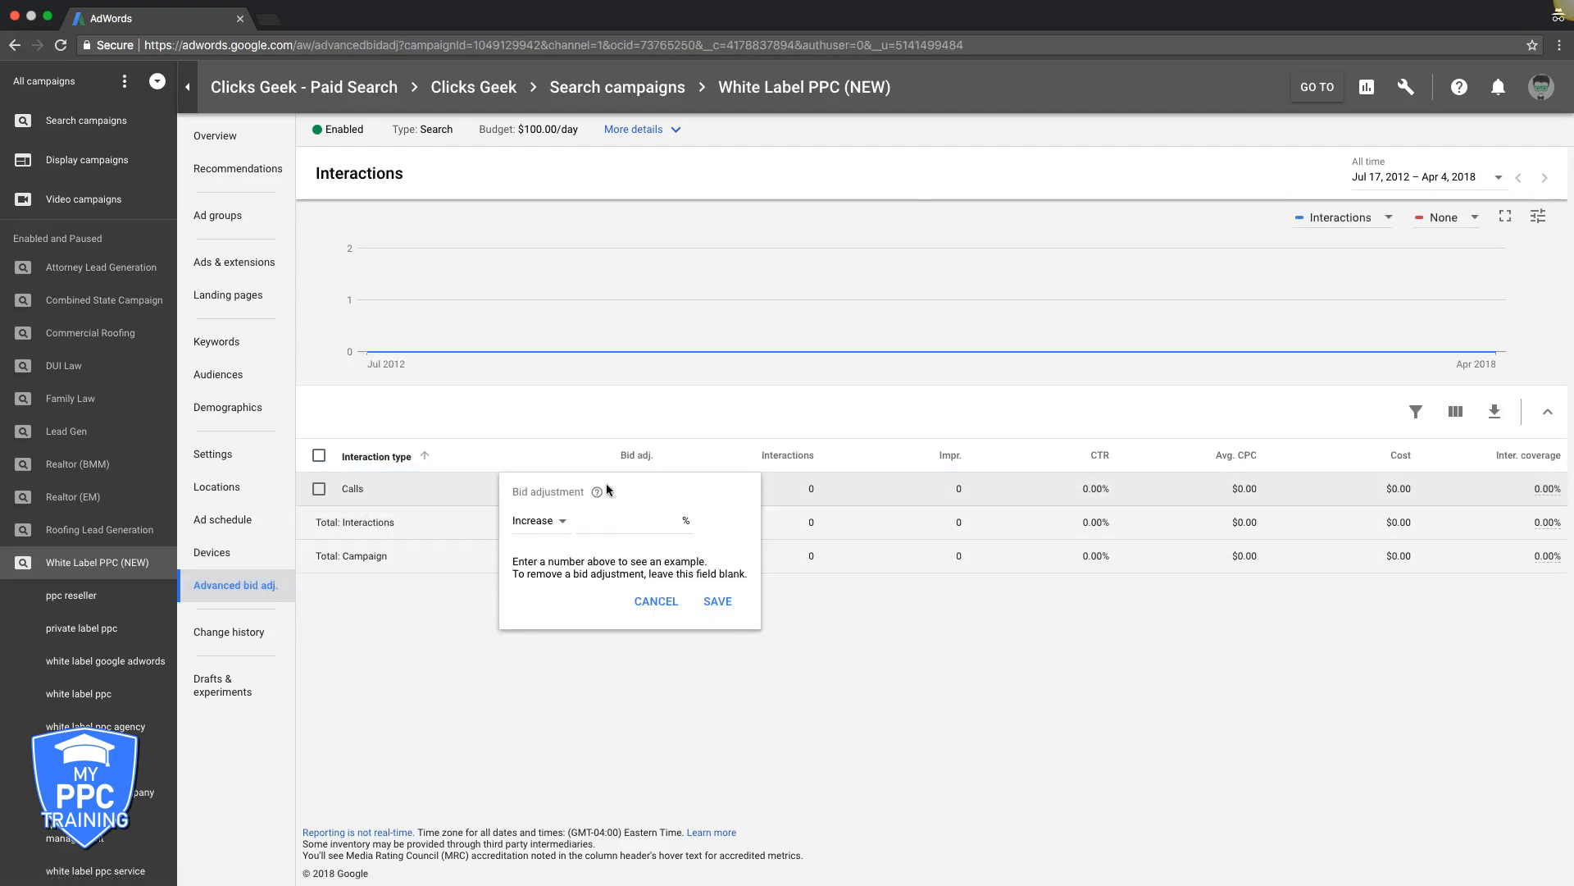
pyautogui.click(656, 601)
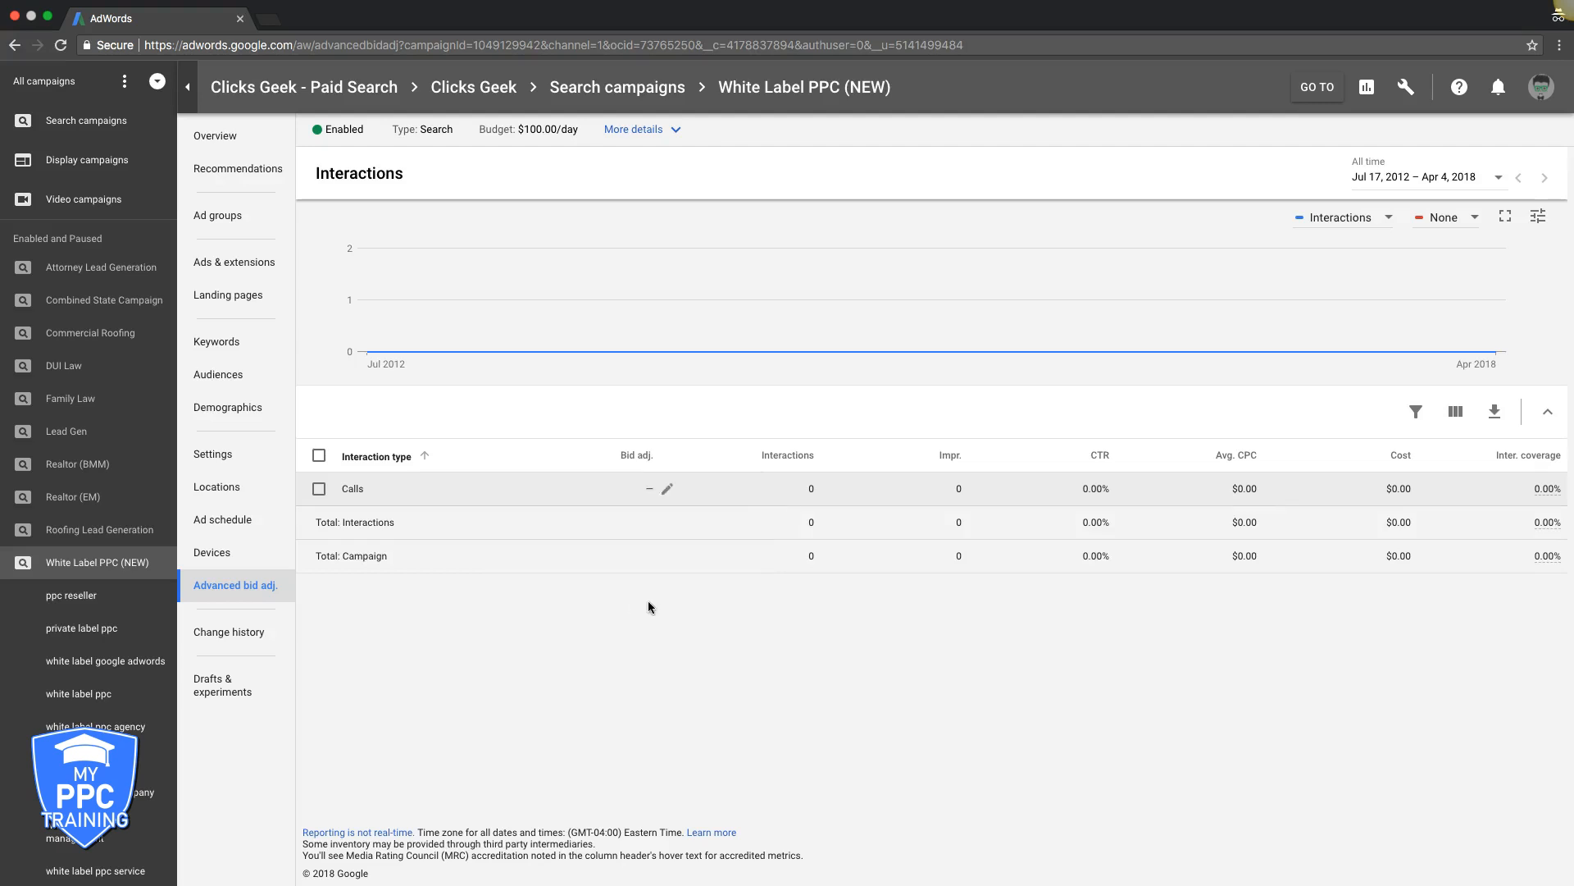
# Step: Review the campaign's change history, its ad groups and its overview
pyautogui.click(246, 638)
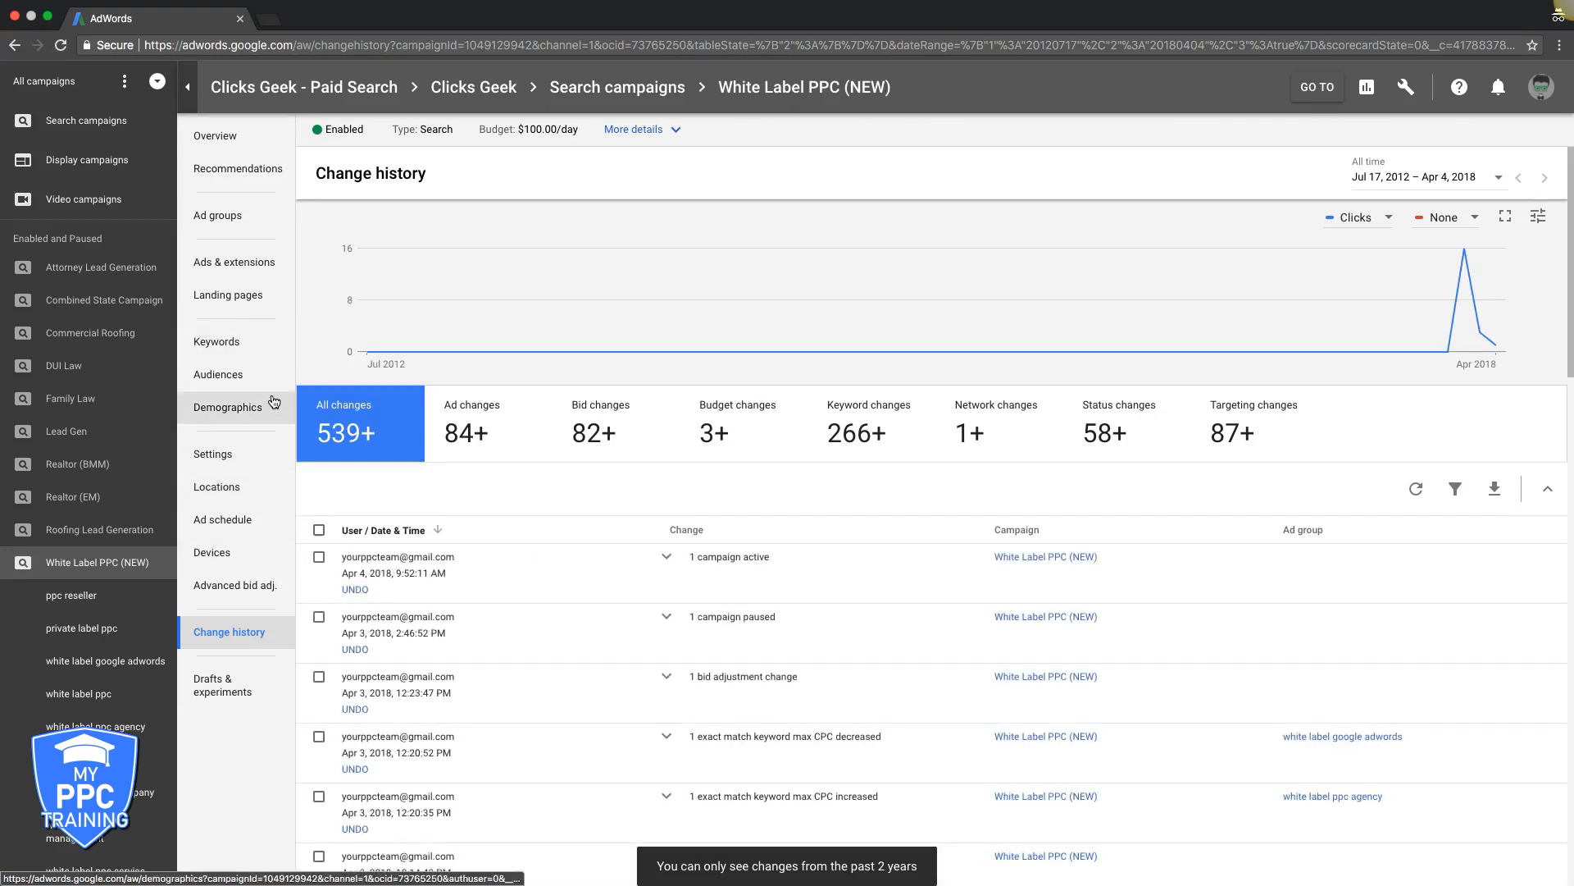
pyautogui.click(215, 222)
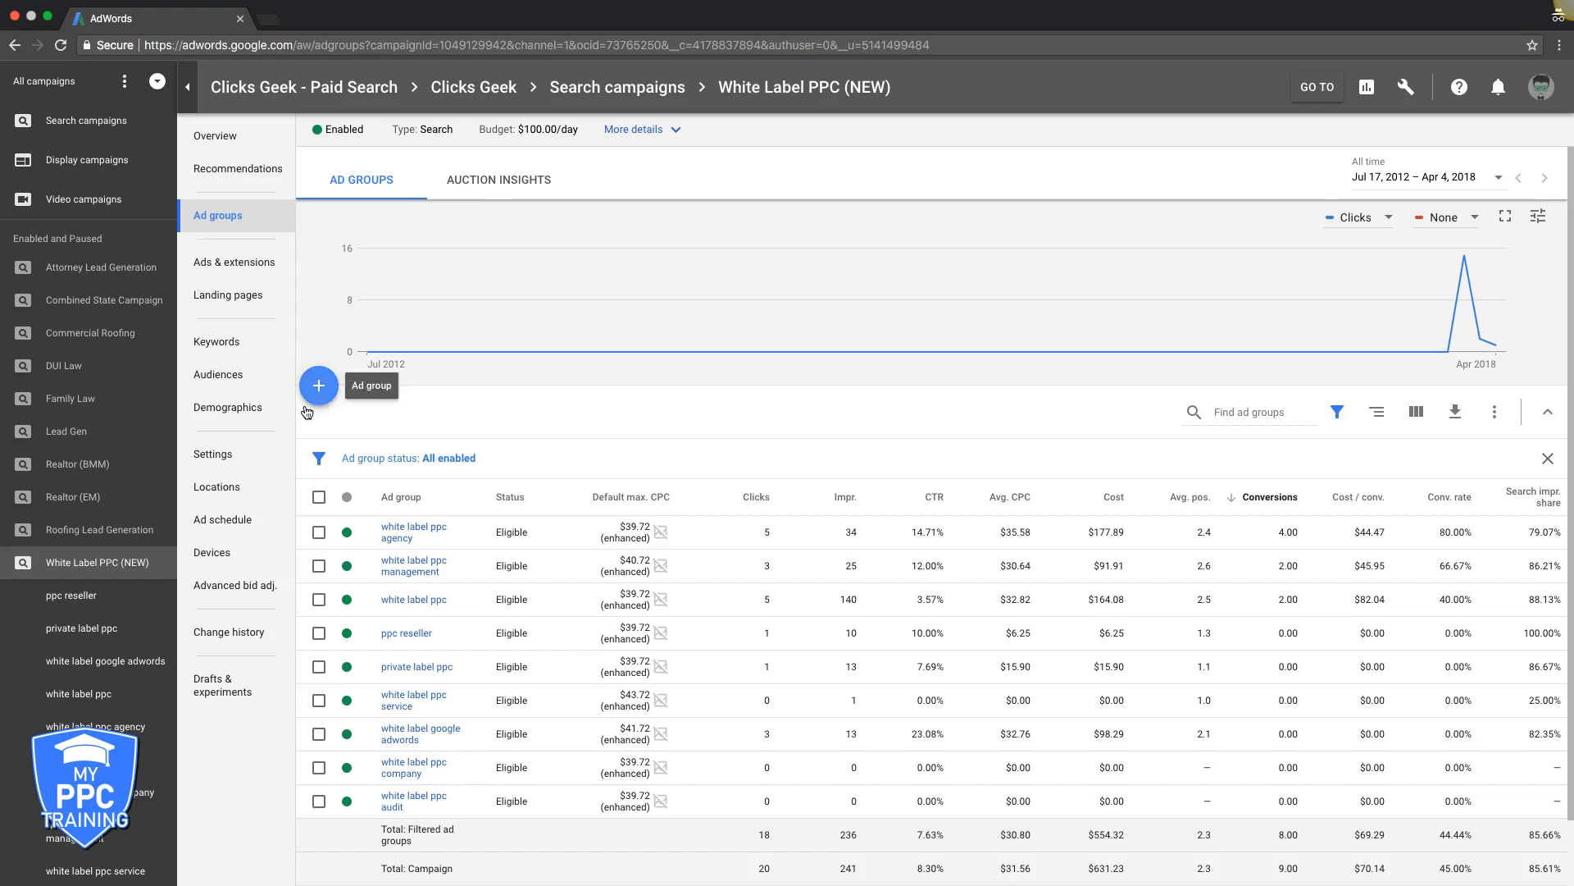
pyautogui.click(227, 141)
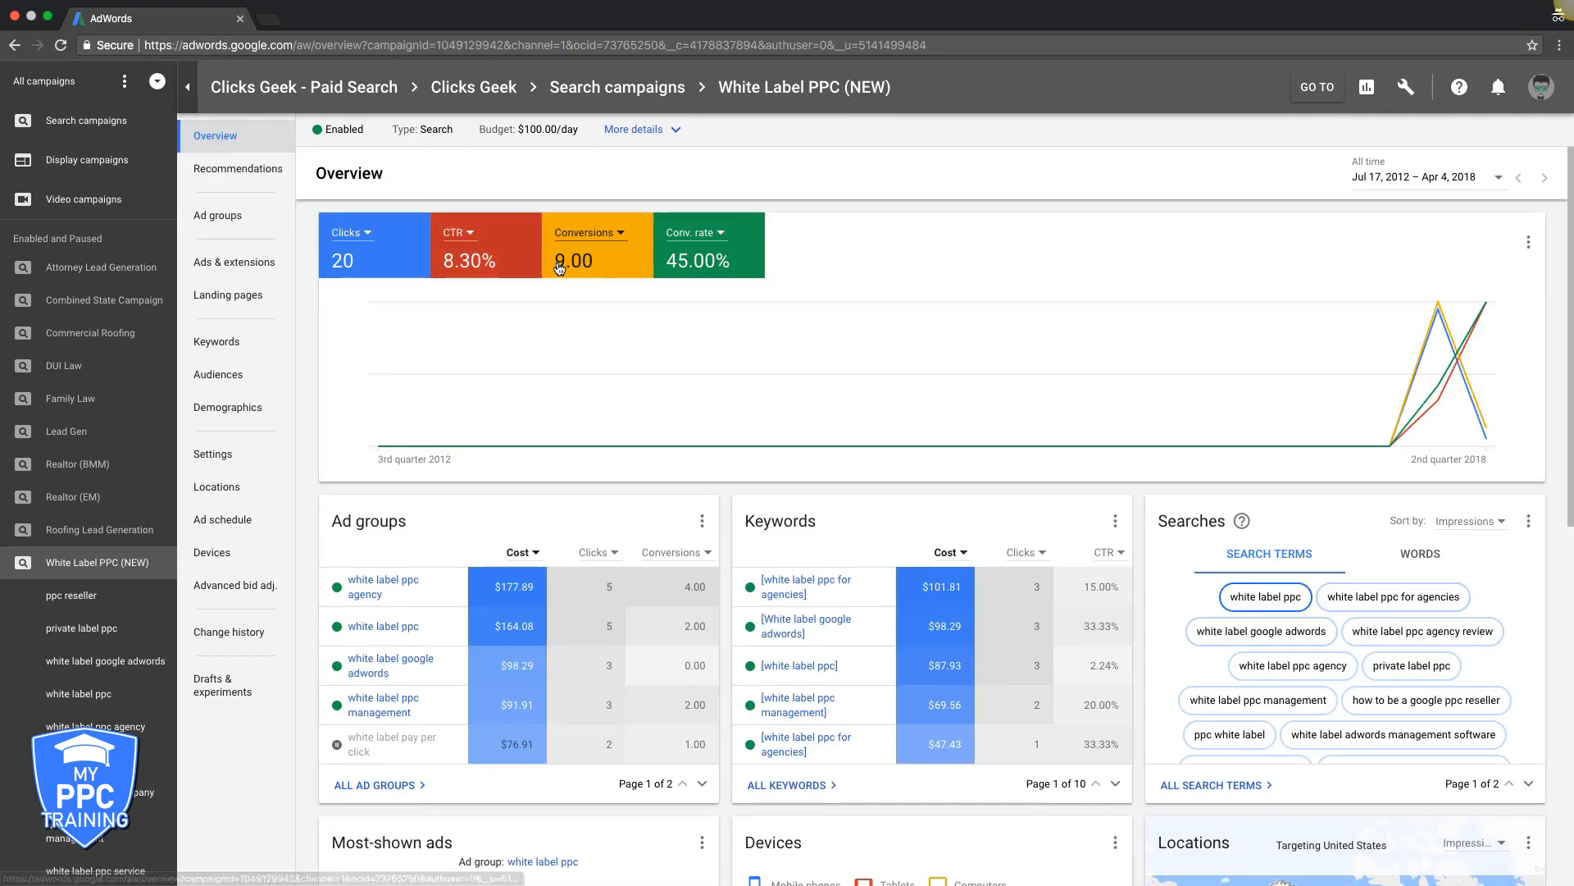
# Step: Open the account's conversion actions and start a new conversion action of the Website kind
pyautogui.click(1405, 90)
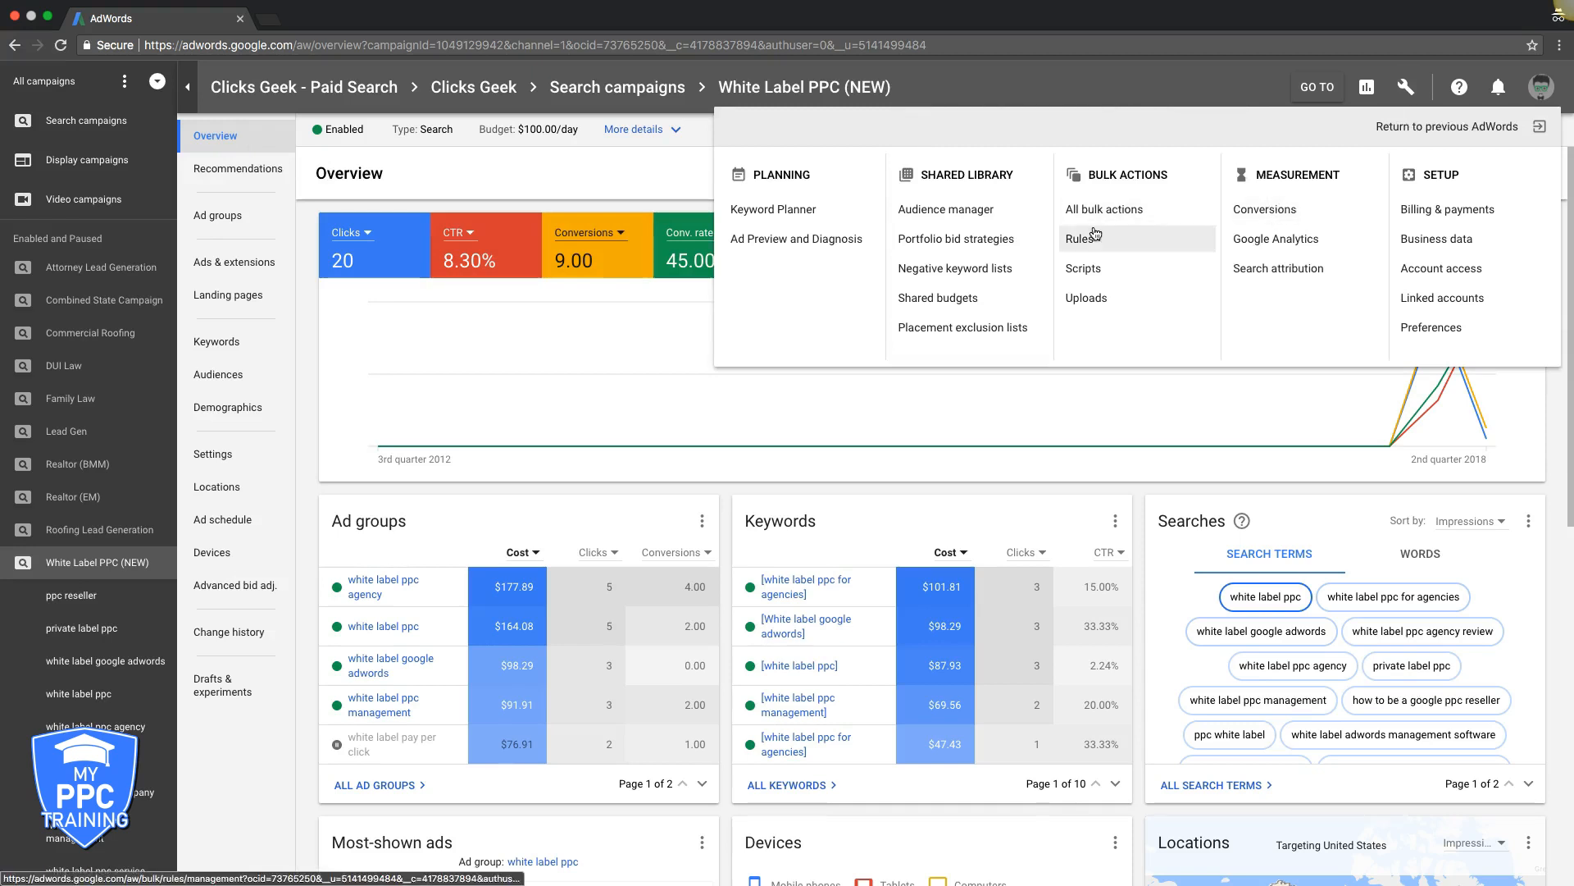
pyautogui.click(1254, 210)
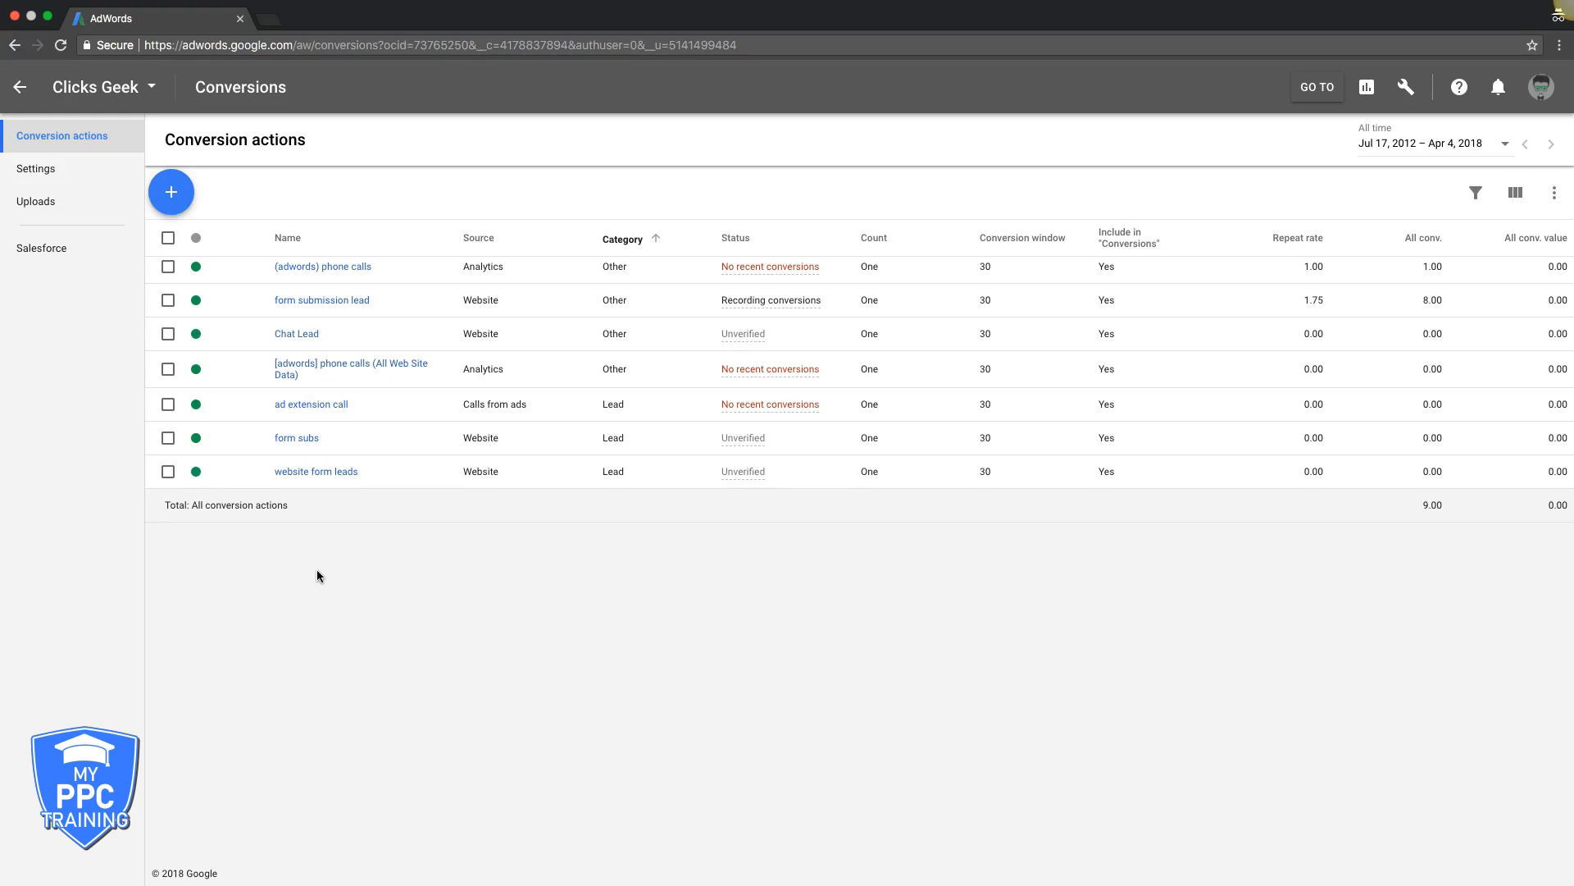
pyautogui.click(173, 202)
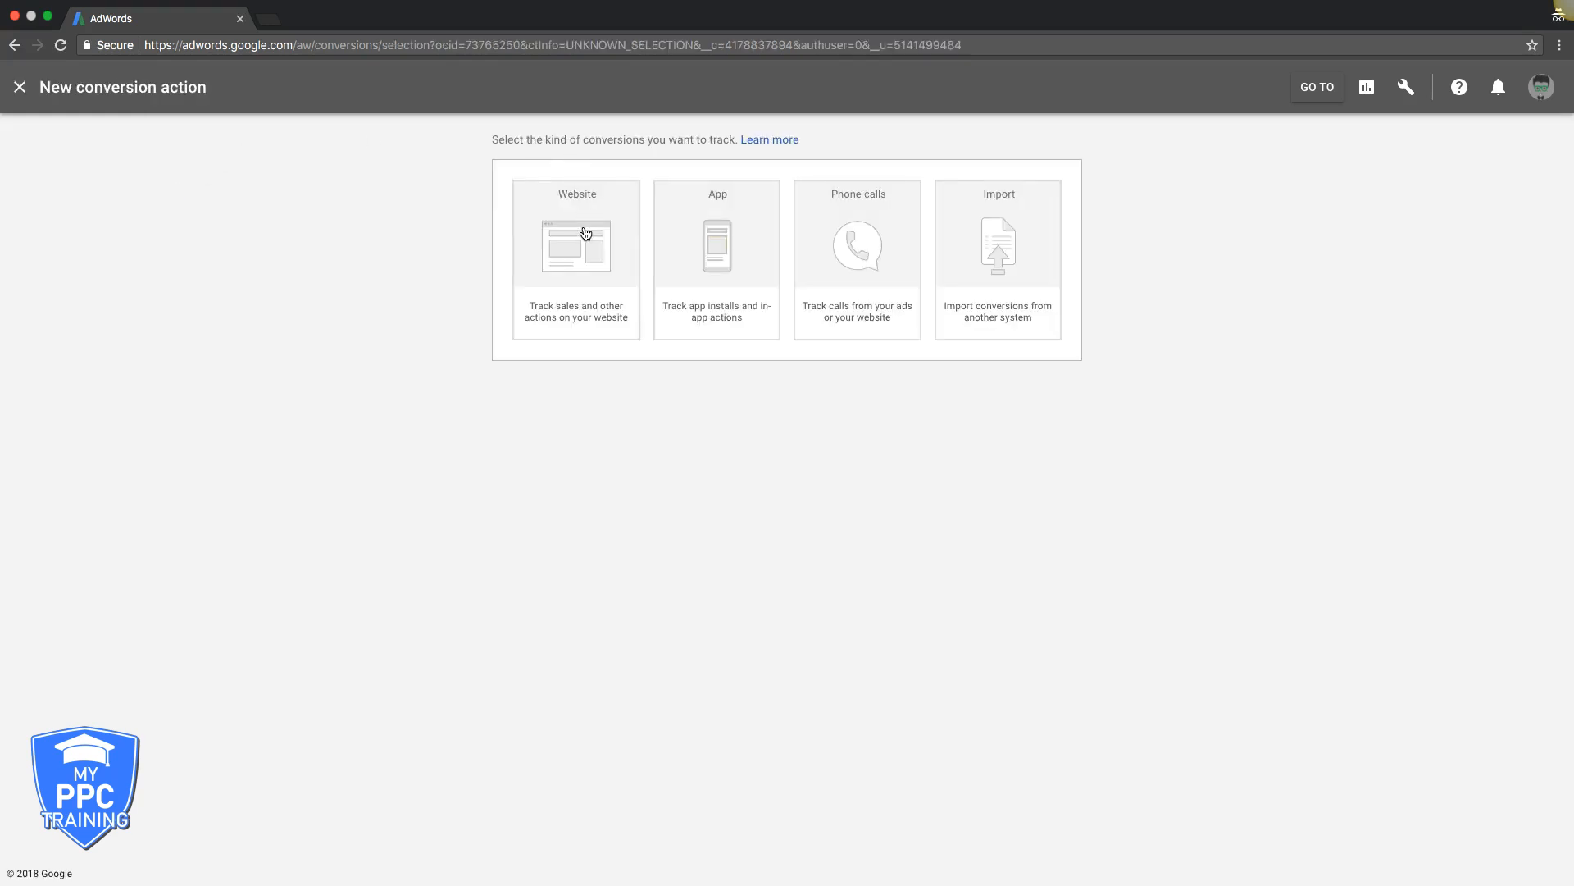
pyautogui.click(585, 259)
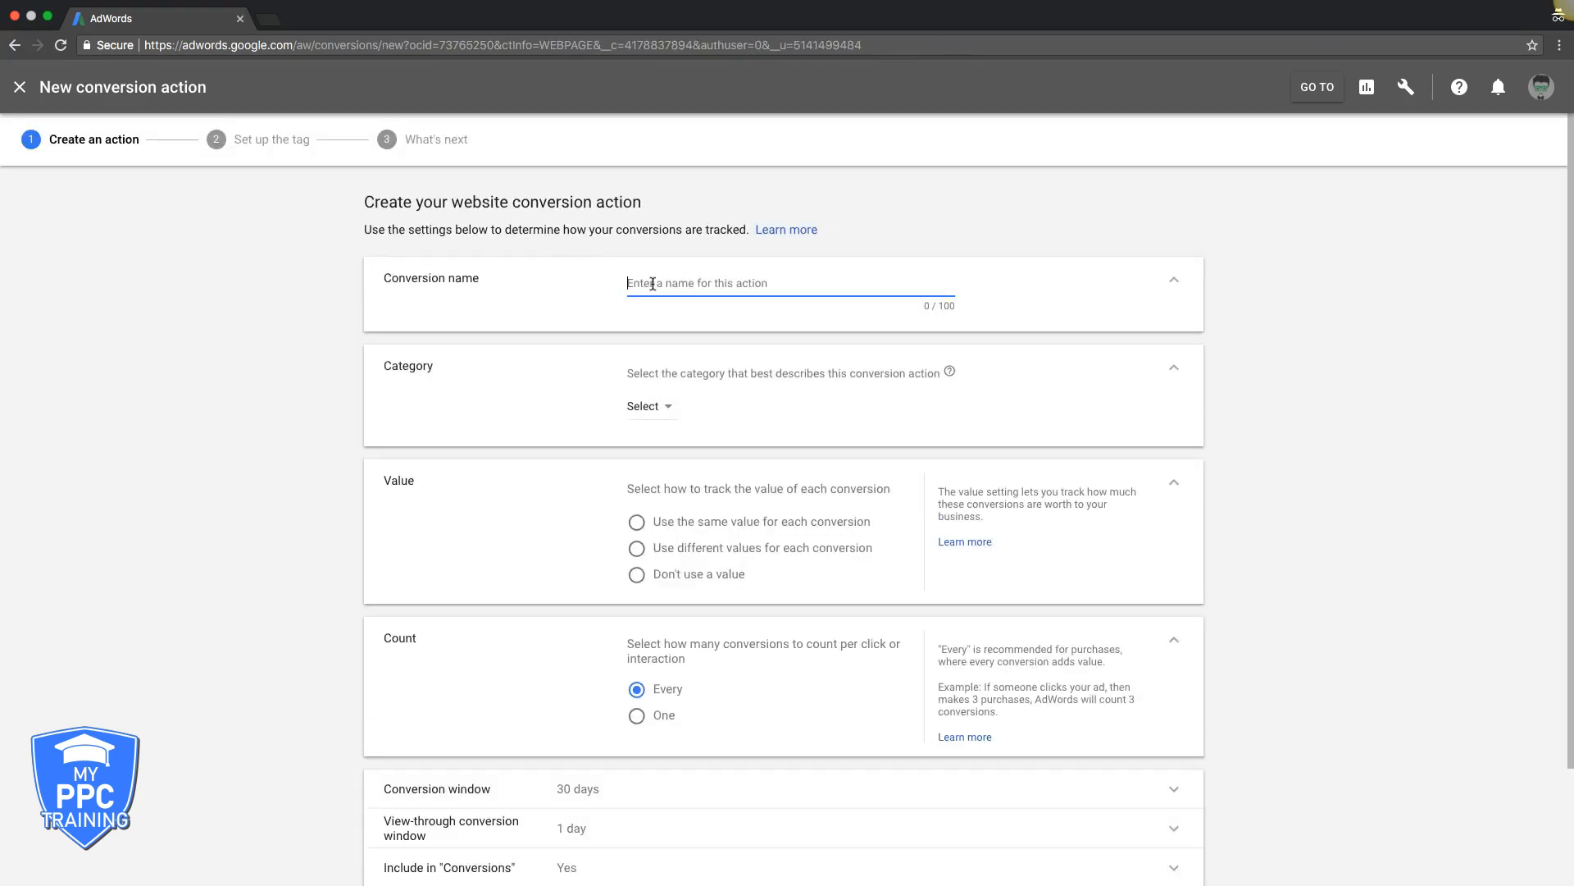
# Step: Name the conversion action "website form lead", set its category to Lead and choose not to use a value
pyautogui.write('we')
pyautogui.write('ad')
pyautogui.click(640, 408)
pyautogui.click(653, 478)
pyautogui.click(643, 580)
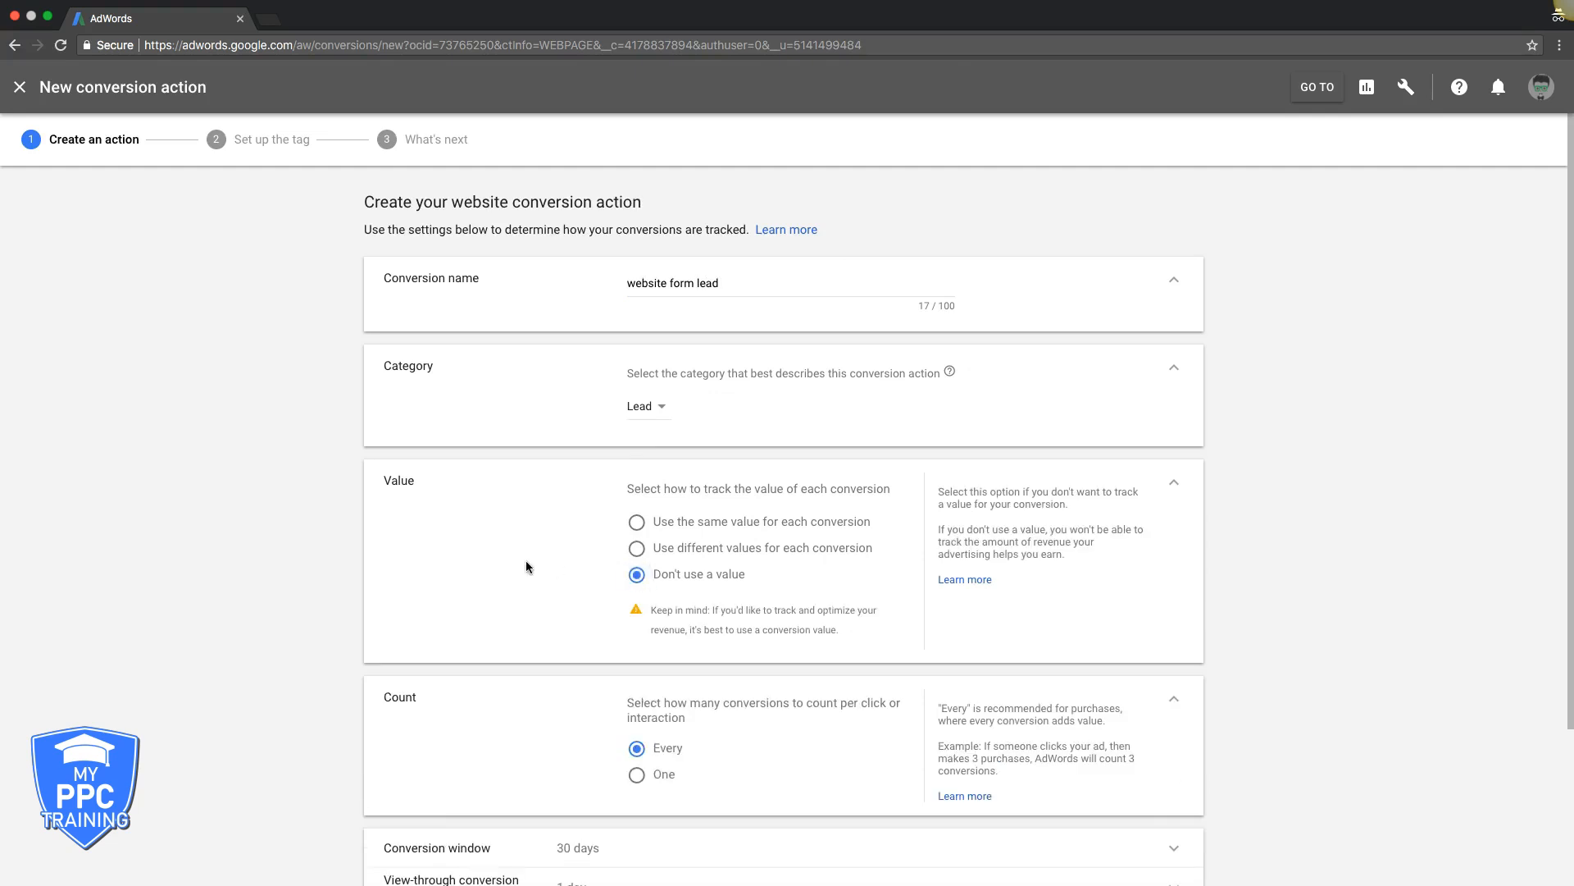
# Step: Set the conversion count to One and create the conversion action, keeping the default conversion windows and attribution model
pyautogui.scroll(-3, 528, 562)
pyautogui.click(641, 584)
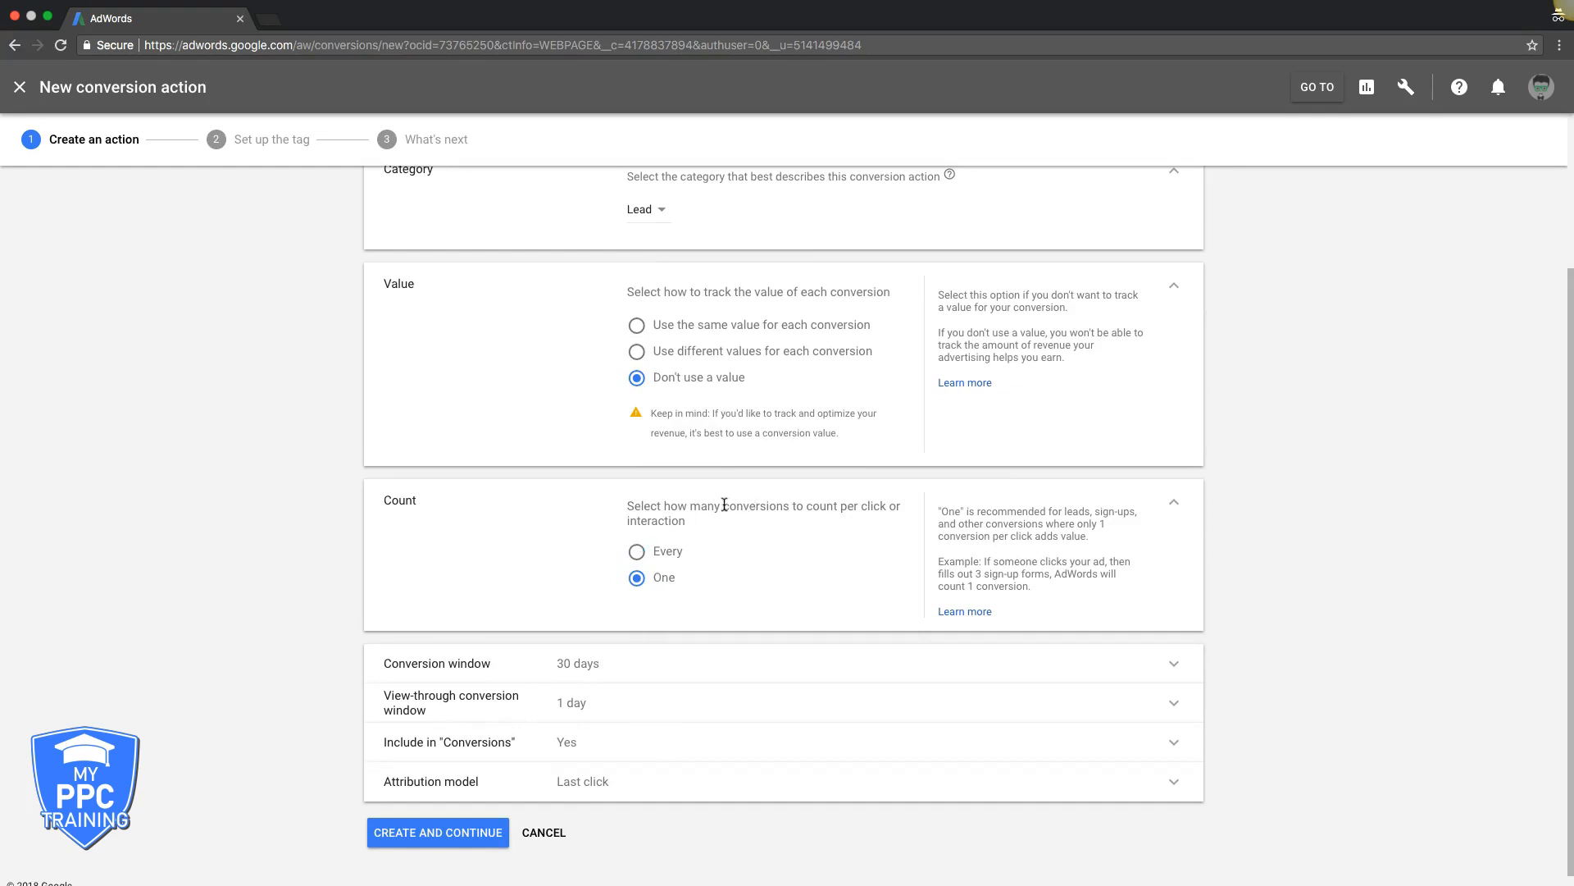
pyautogui.click(636, 556)
pyautogui.click(640, 583)
pyautogui.scroll(-1, 726, 584)
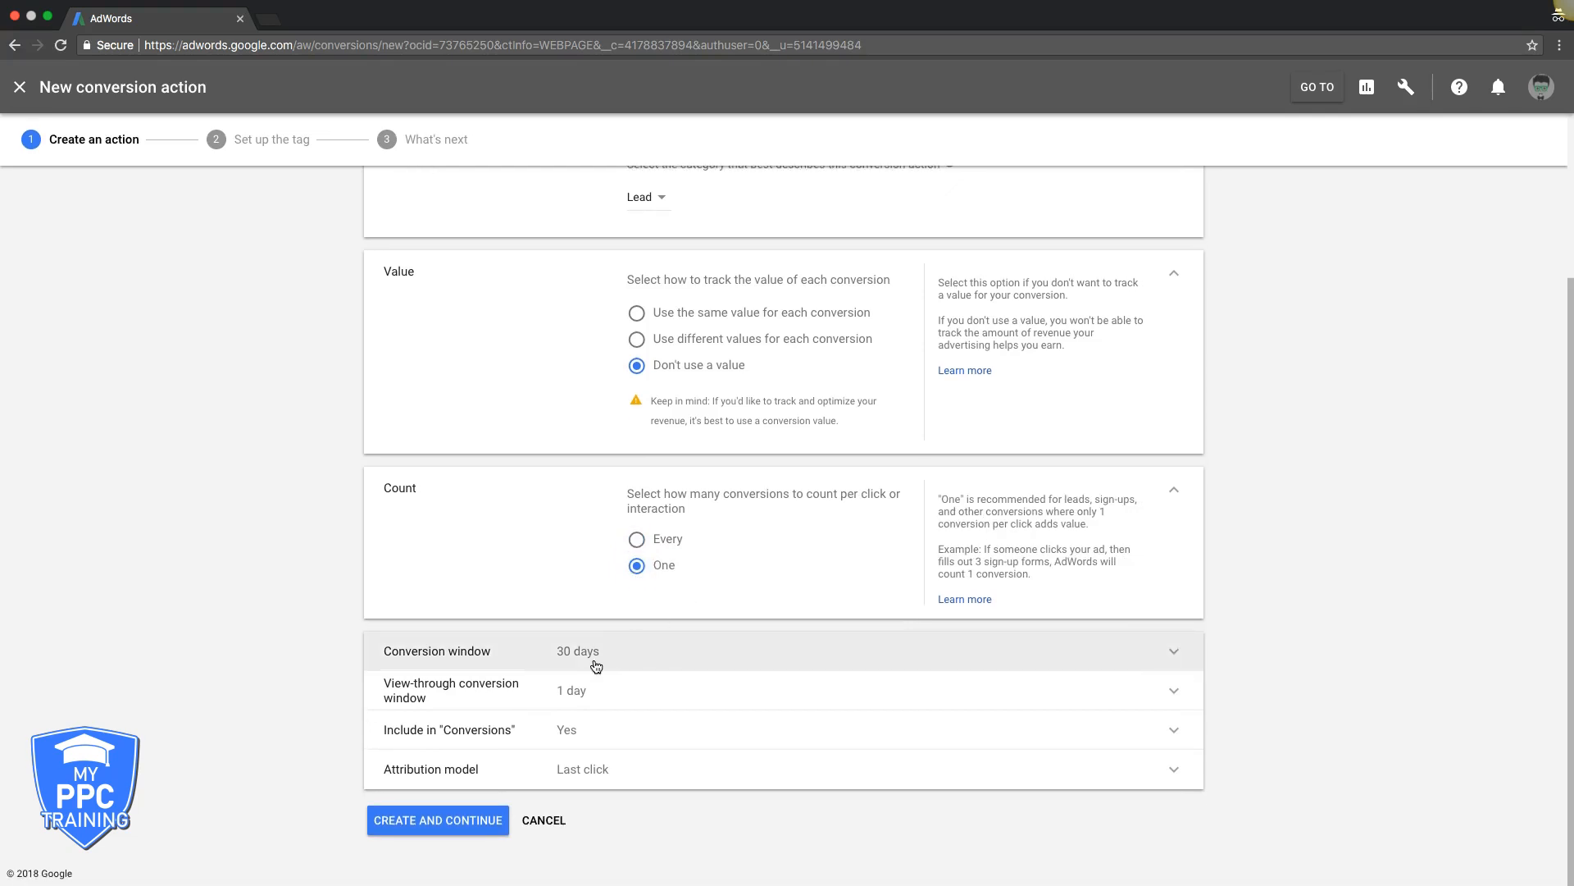
pyautogui.click(443, 809)
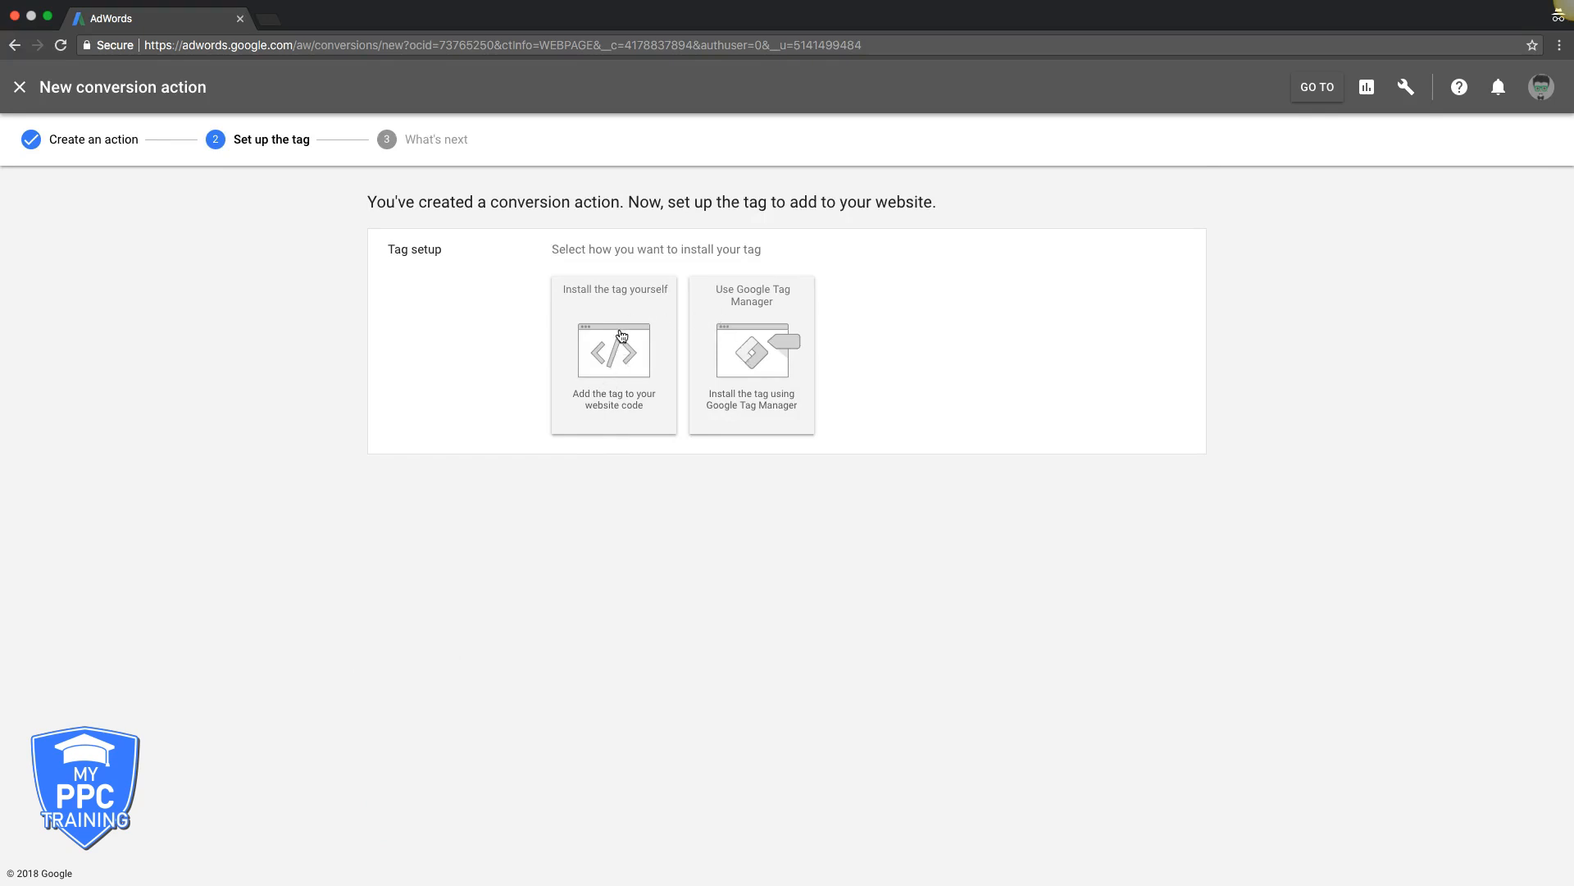
# Step: Choose to install the tag yourself and examine the code of the global site tag and the event snippet
pyautogui.click(585, 289)
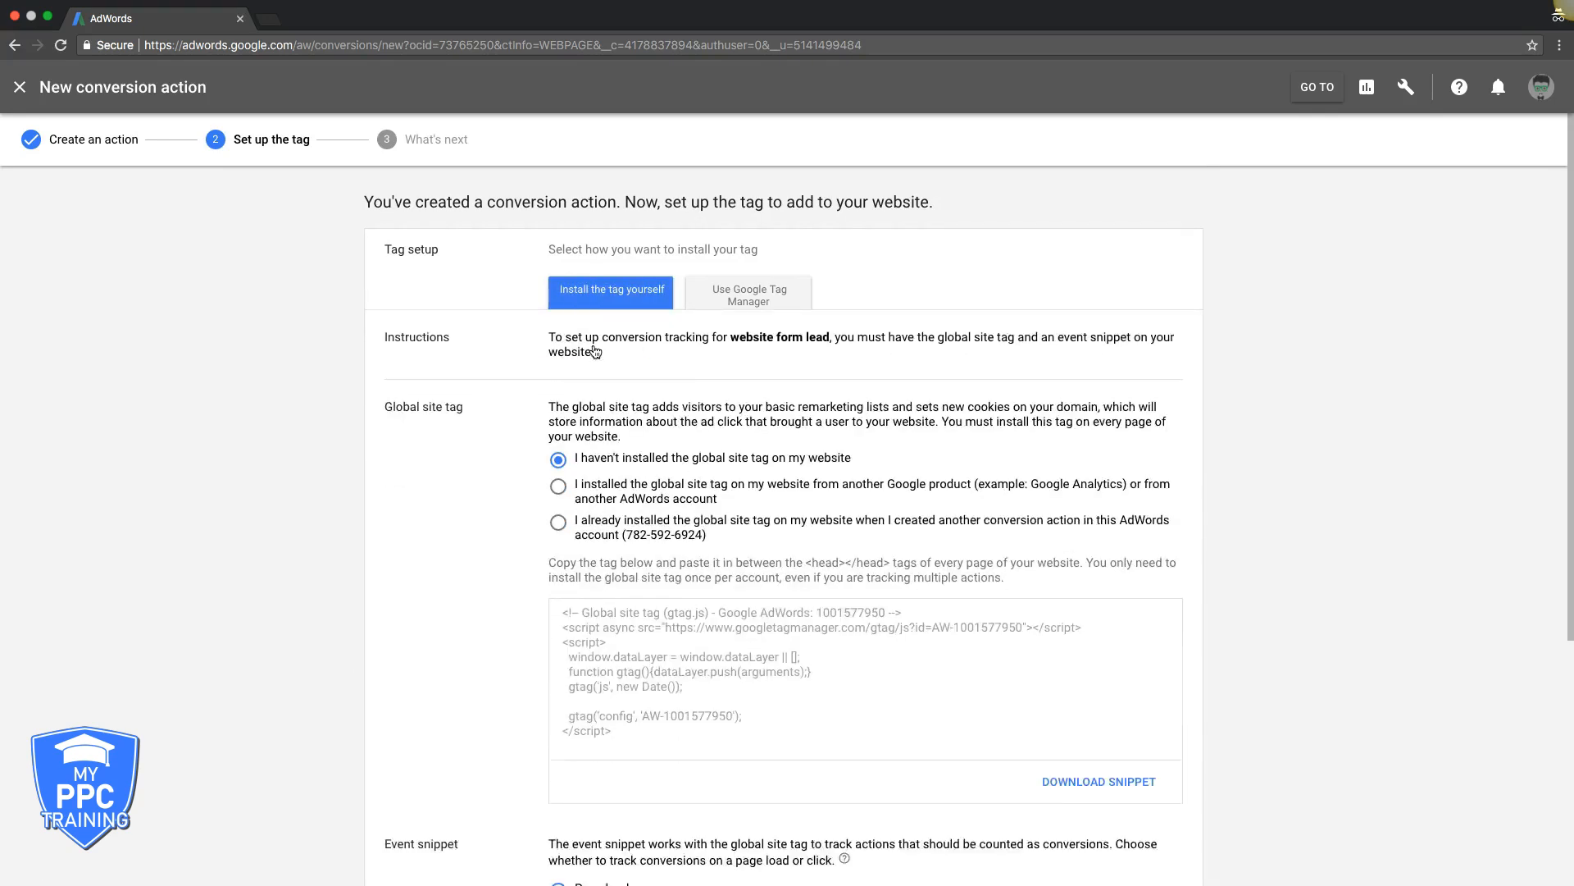
pyautogui.scroll(-5, 467, 474)
pyautogui.scroll(4, 468, 474)
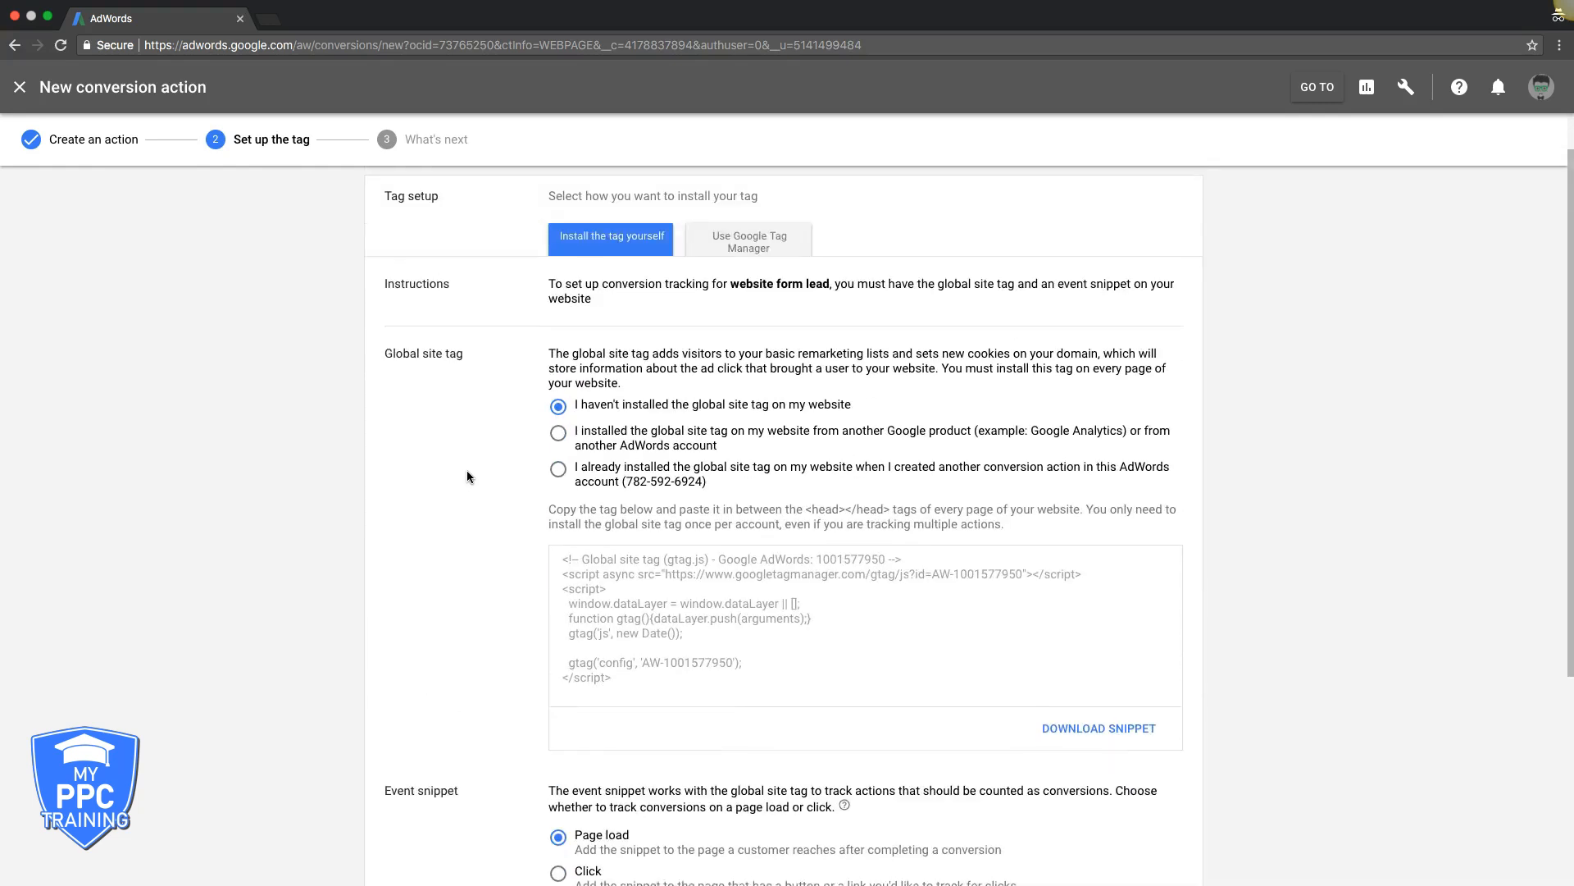
pyautogui.scroll(-1, 467, 476)
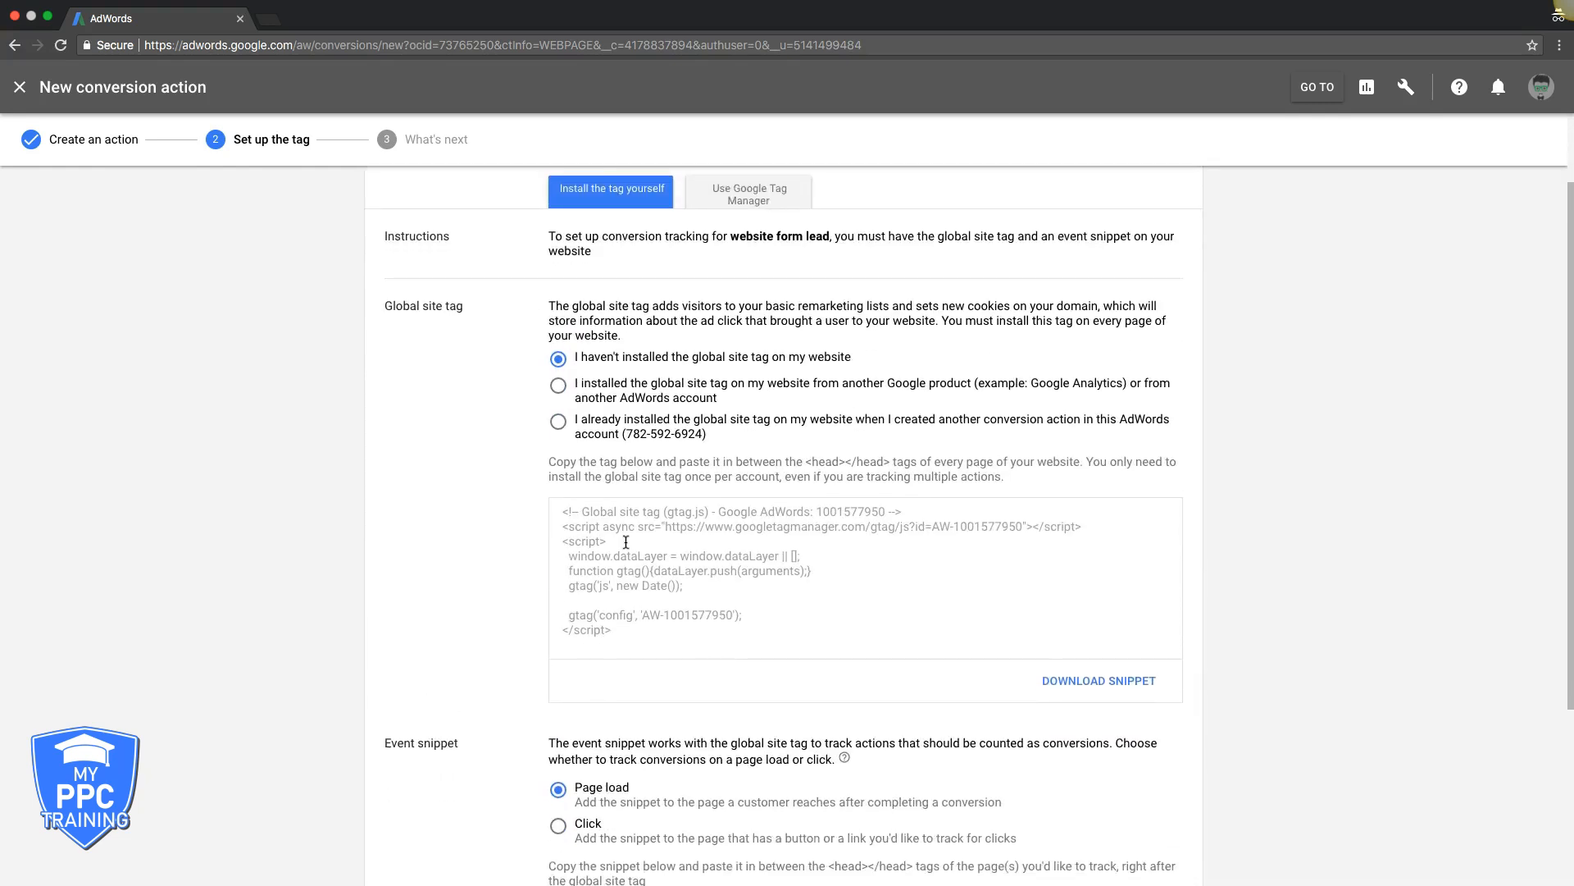
pyautogui.click(626, 542)
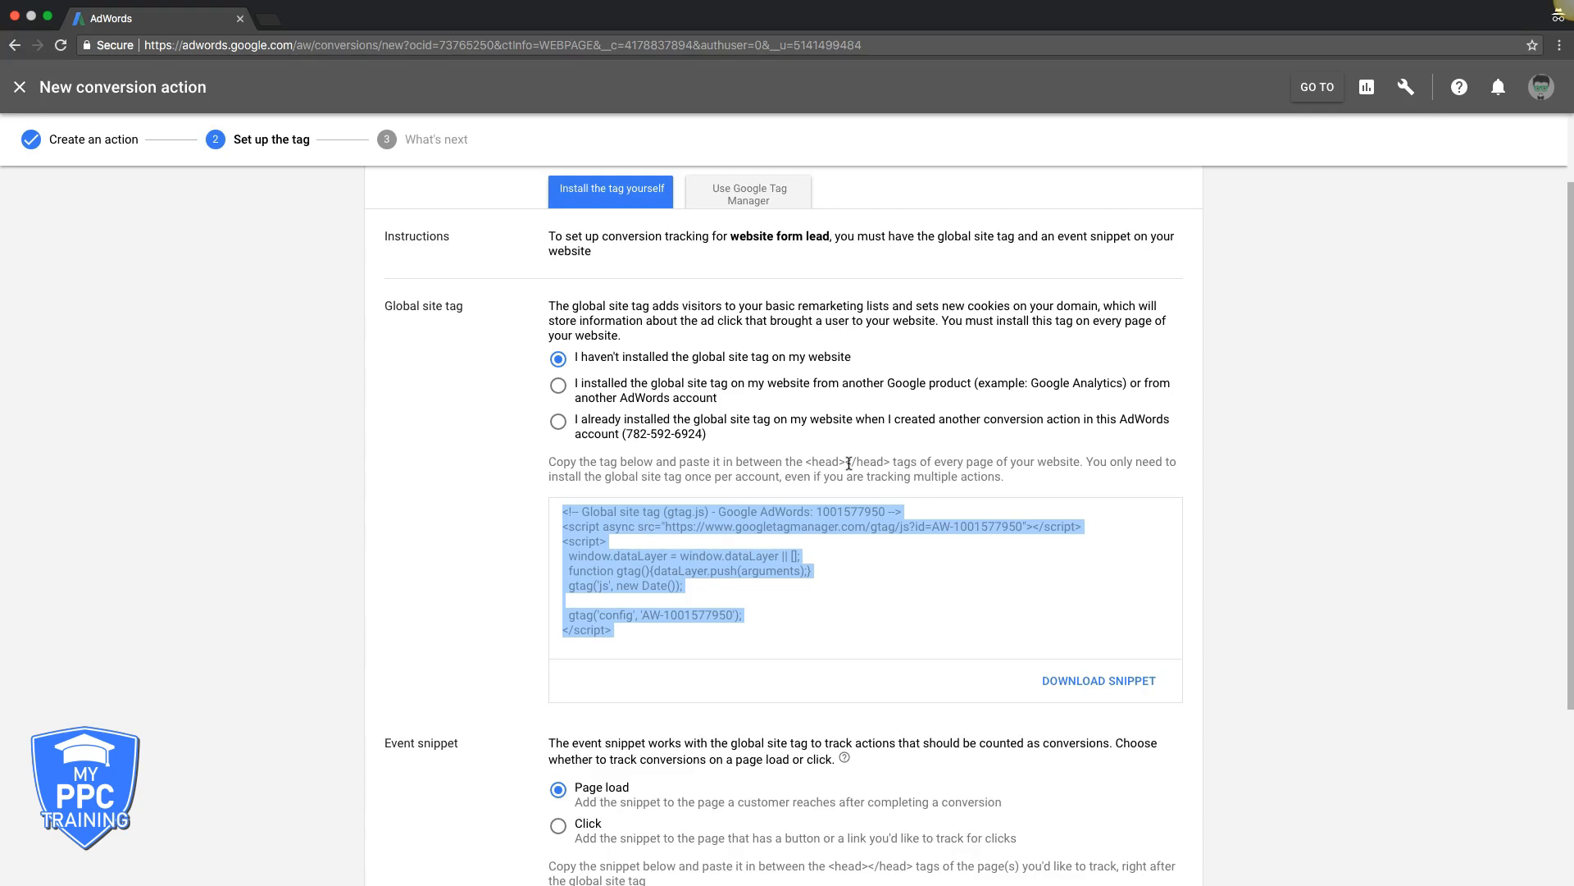
pyautogui.click(464, 549)
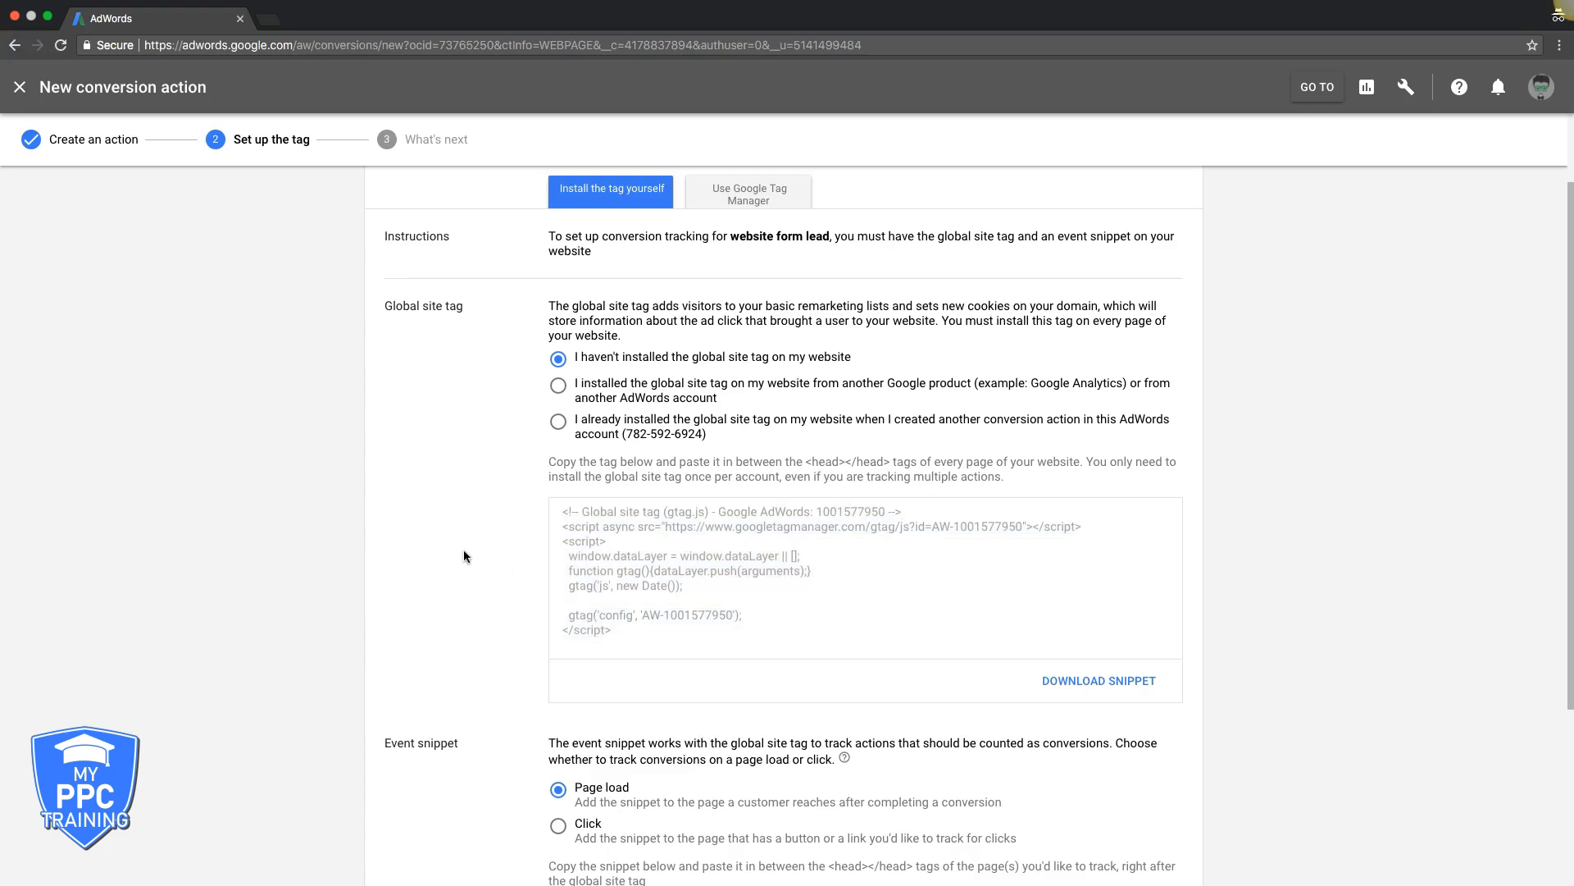
pyautogui.scroll(-3, 464, 549)
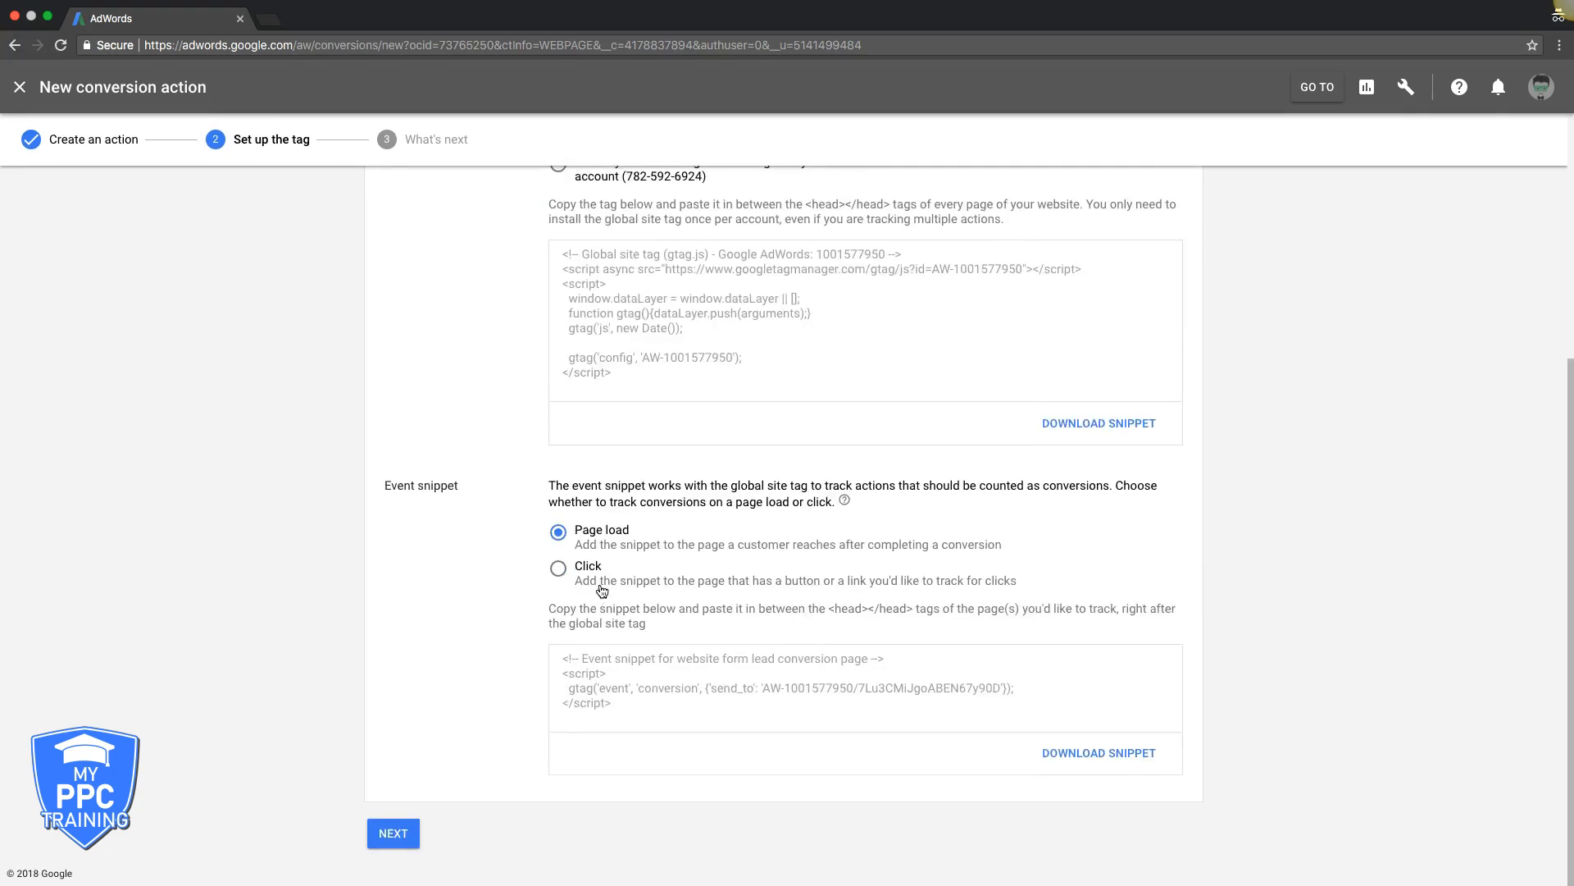
pyautogui.click(653, 665)
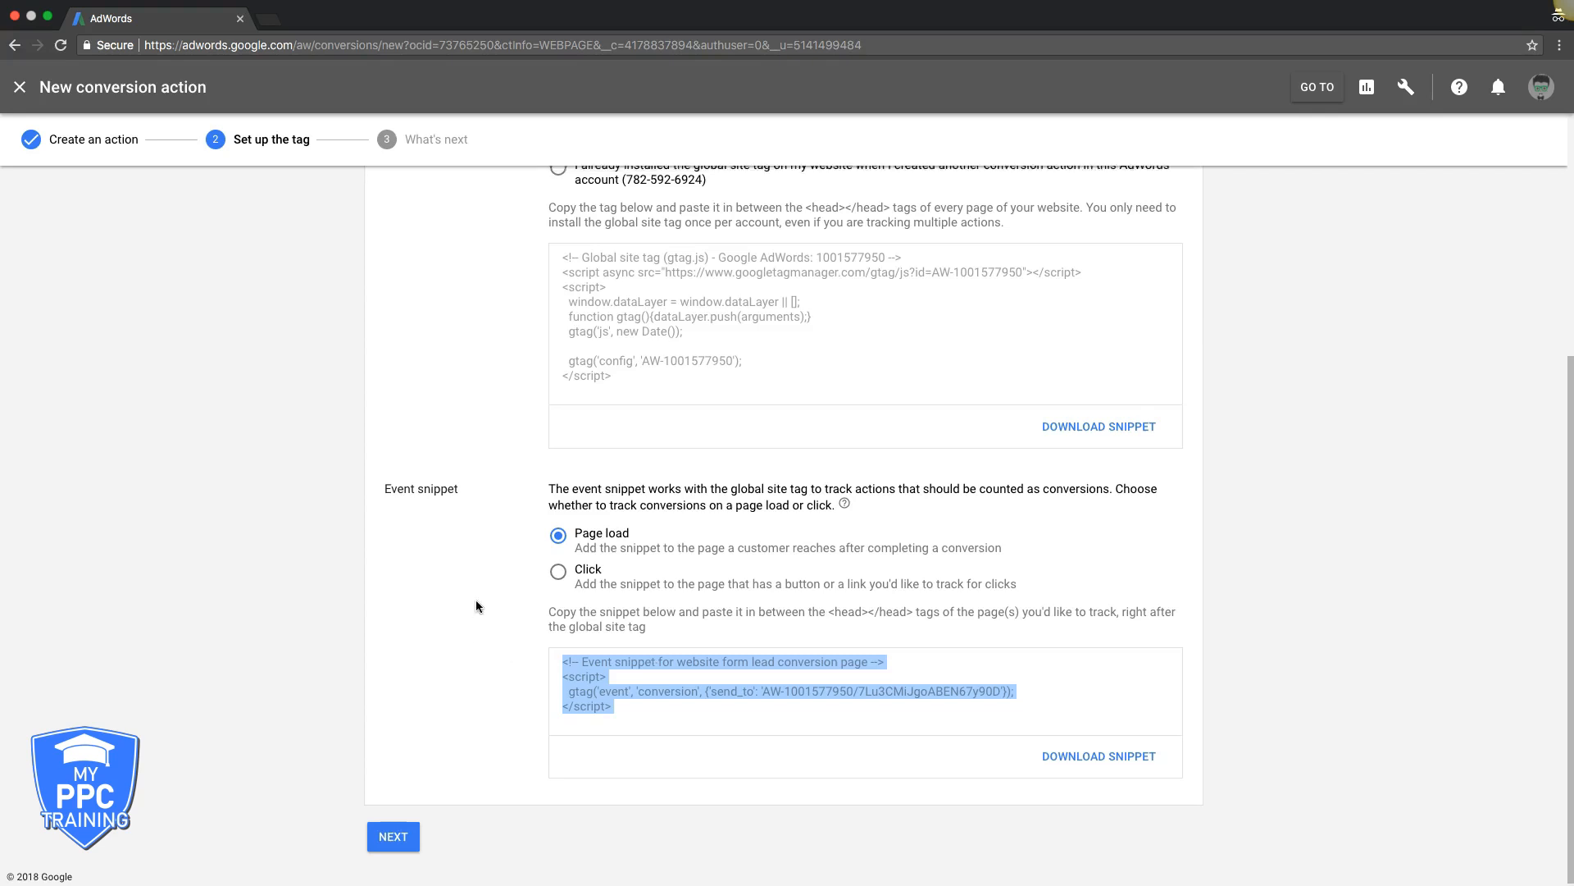
# Step: Review where the global site tag and the event snippet each have to be placed on the website
pyautogui.scroll(2, 476, 603)
pyautogui.scroll(4, 476, 607)
pyautogui.click(792, 543)
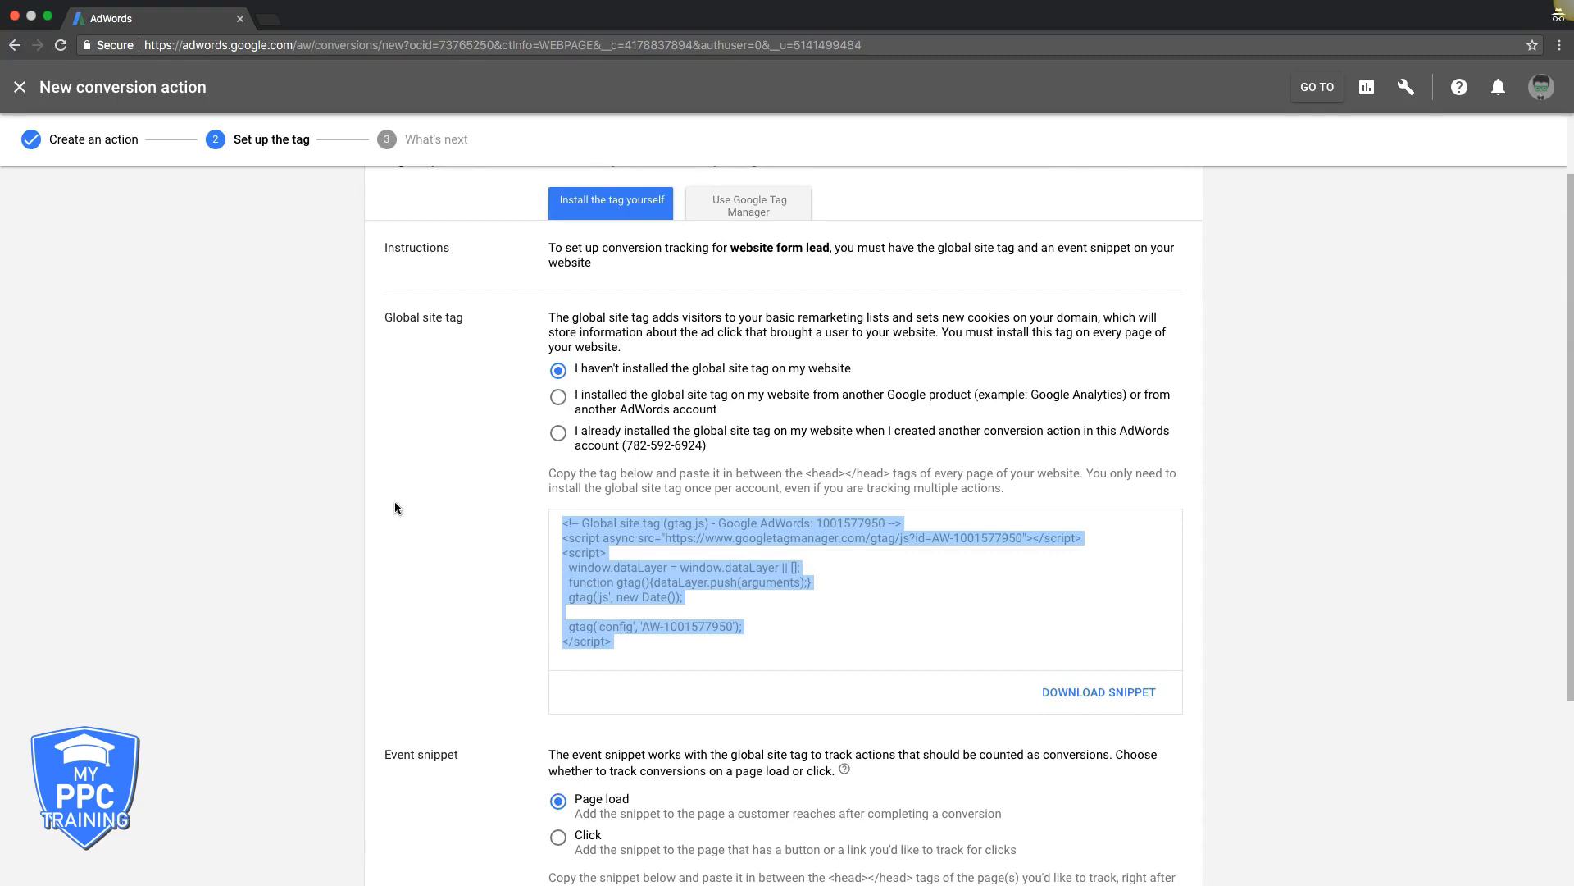
pyautogui.click(419, 480)
pyautogui.scroll(-3, 420, 480)
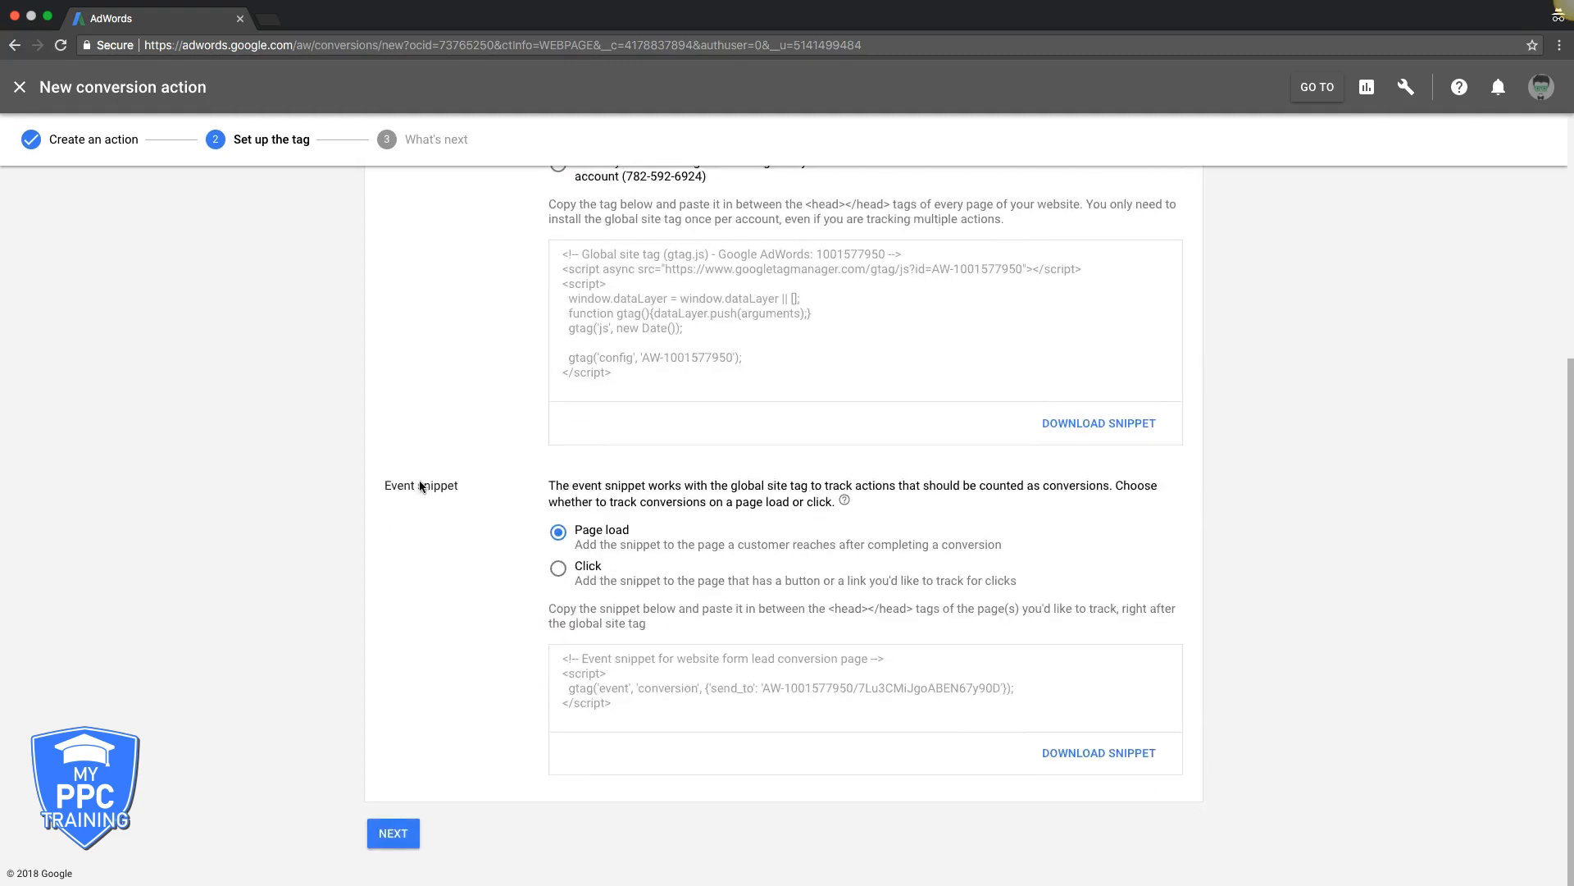
pyautogui.scroll(5, 419, 485)
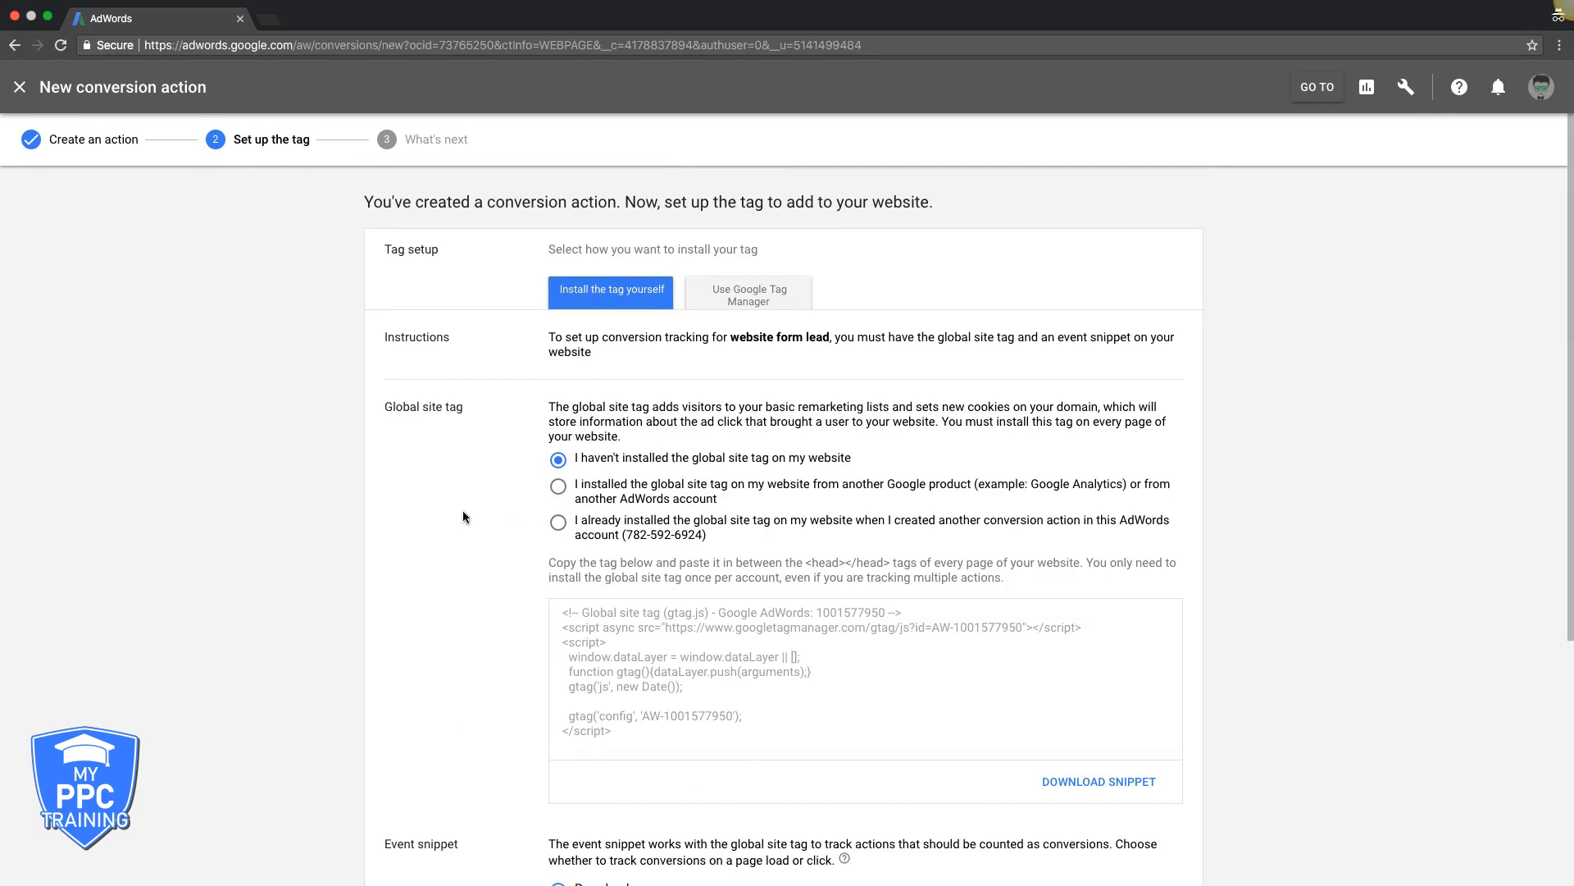
pyautogui.scroll(-5, 463, 511)
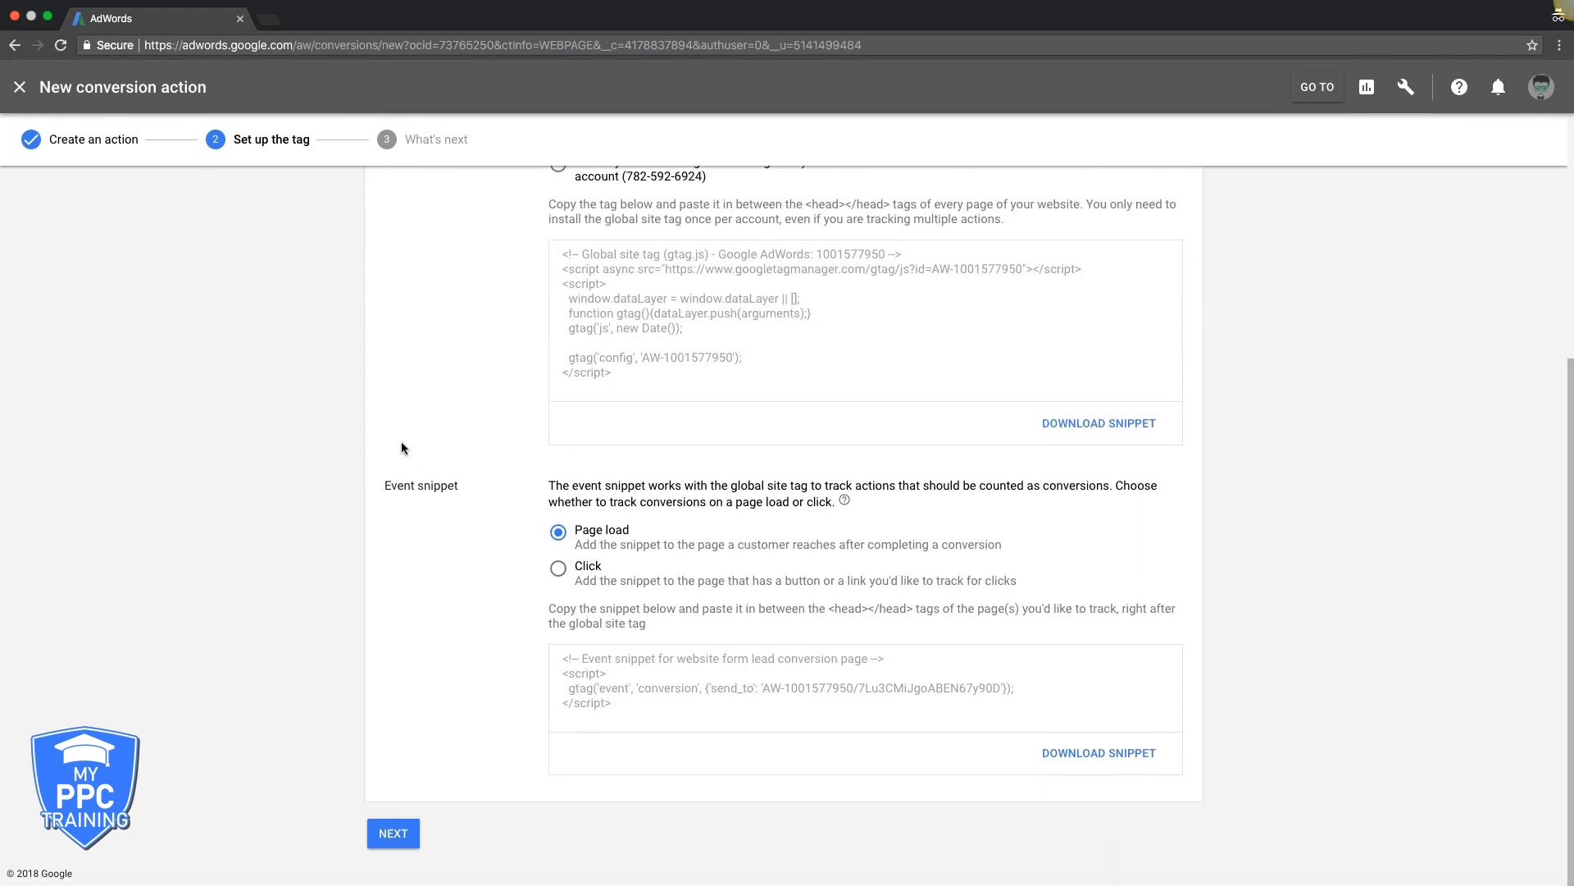
pyautogui.scroll(5, 416, 381)
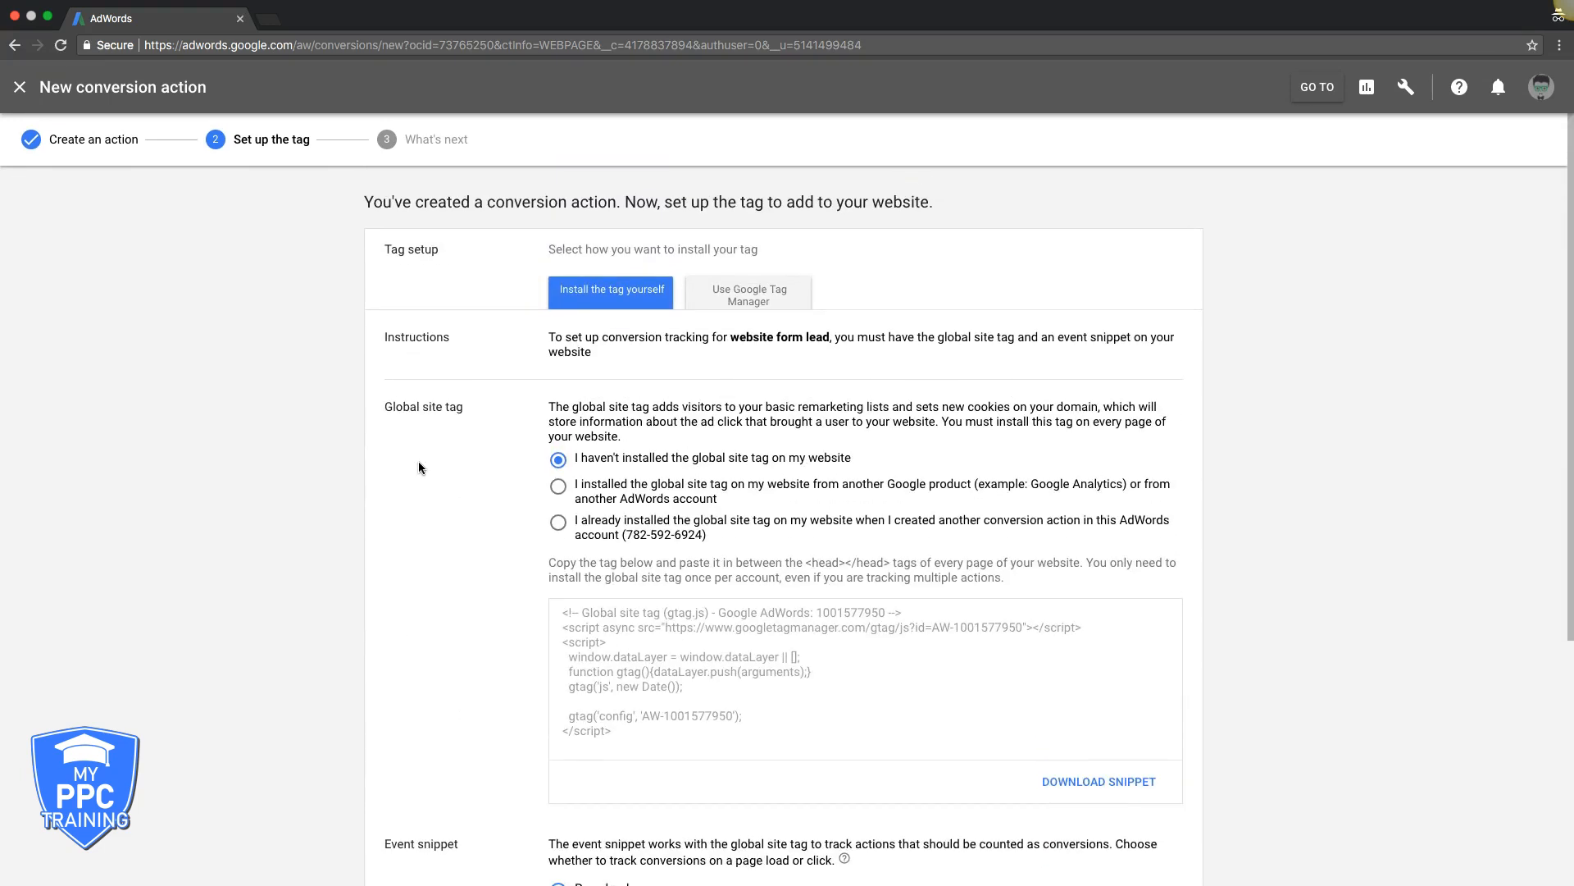
# Step: View the Google Tag Manager installation instructions and return to the option of installing the tag yourself
pyautogui.click(729, 296)
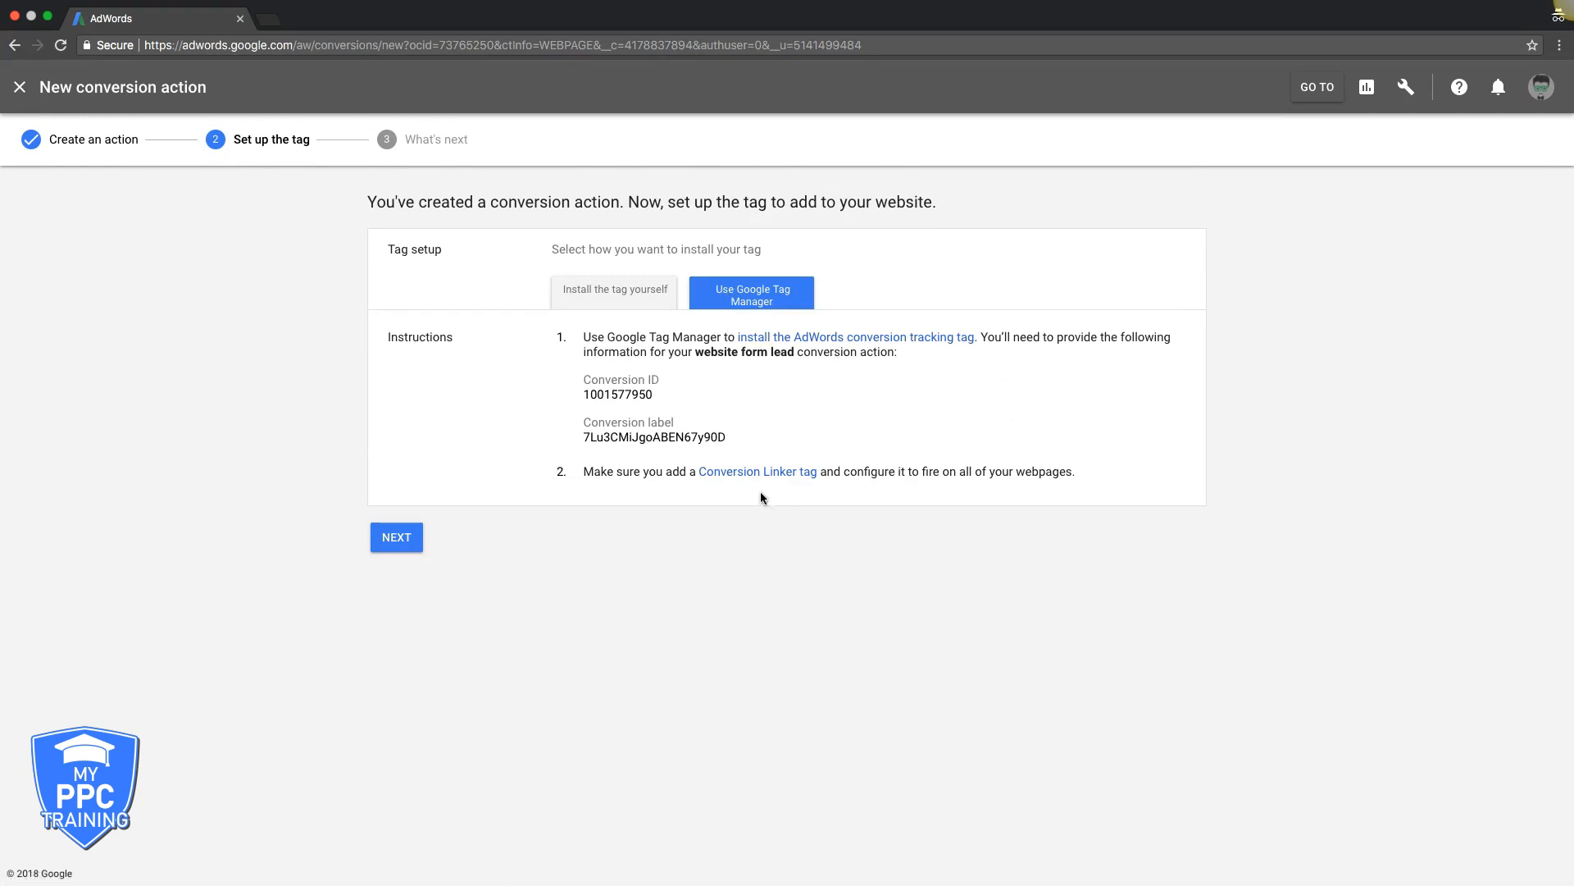
pyautogui.click(602, 275)
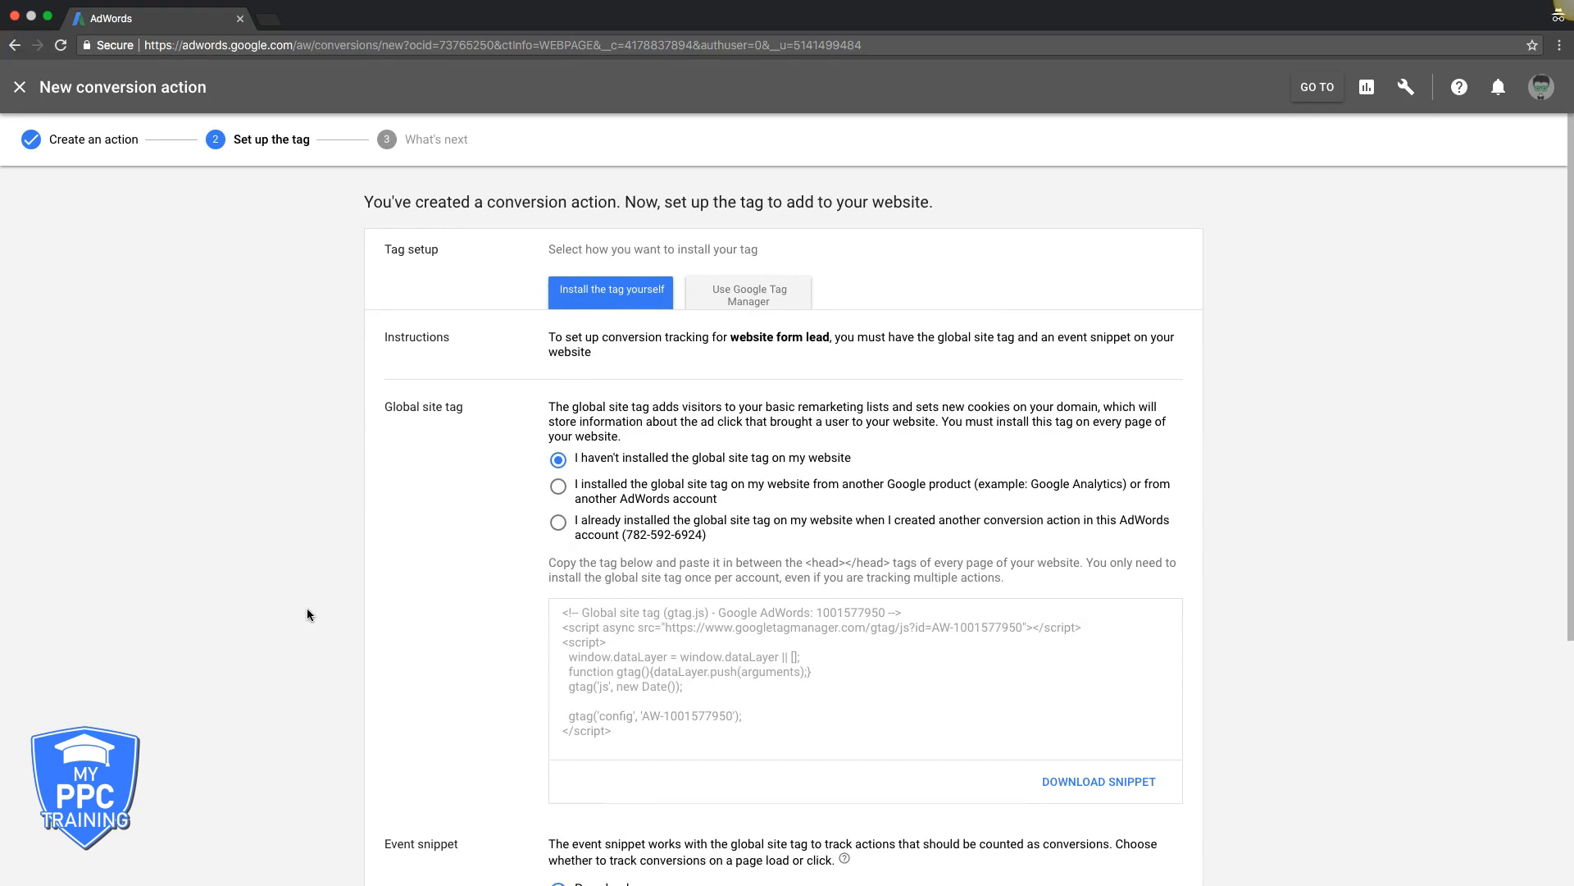